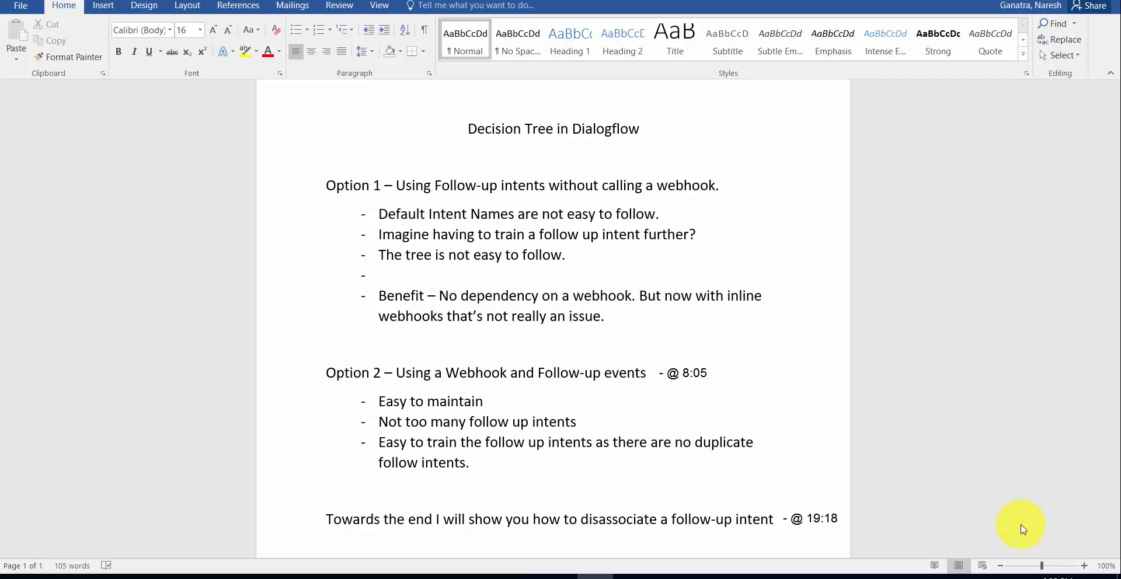
# - Bring the Dialogflow Intents page, showing Question-1's yes/no follow-ups, up beside the Word notes
pyautogui.click(562, 575)
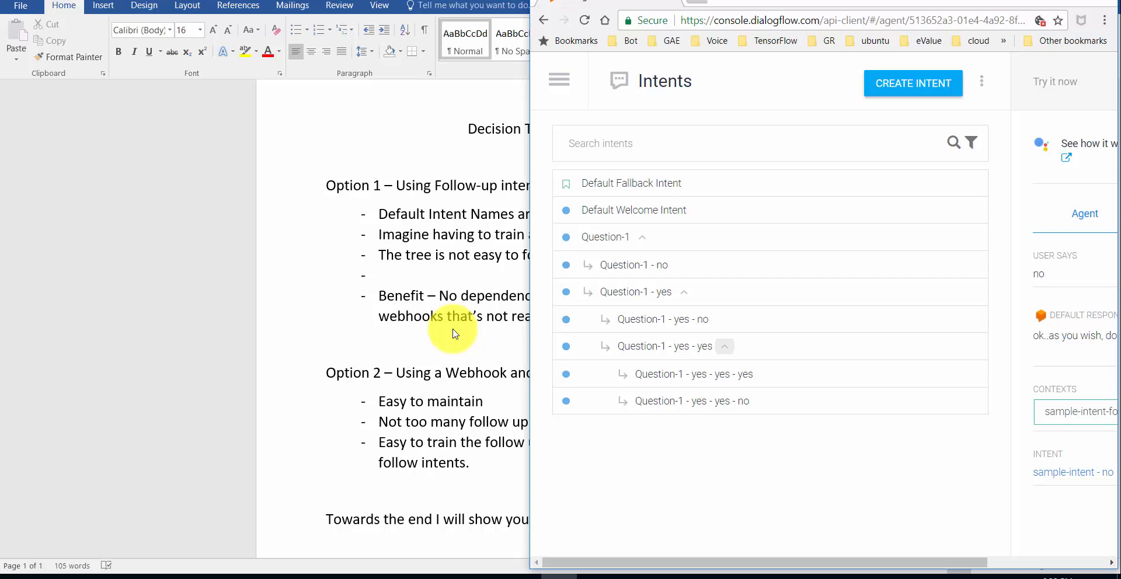
# - Open the 'Can I go on this ride?' flowchart image beside the Dialogflow intents list
pyautogui.moveTo(502, 564)
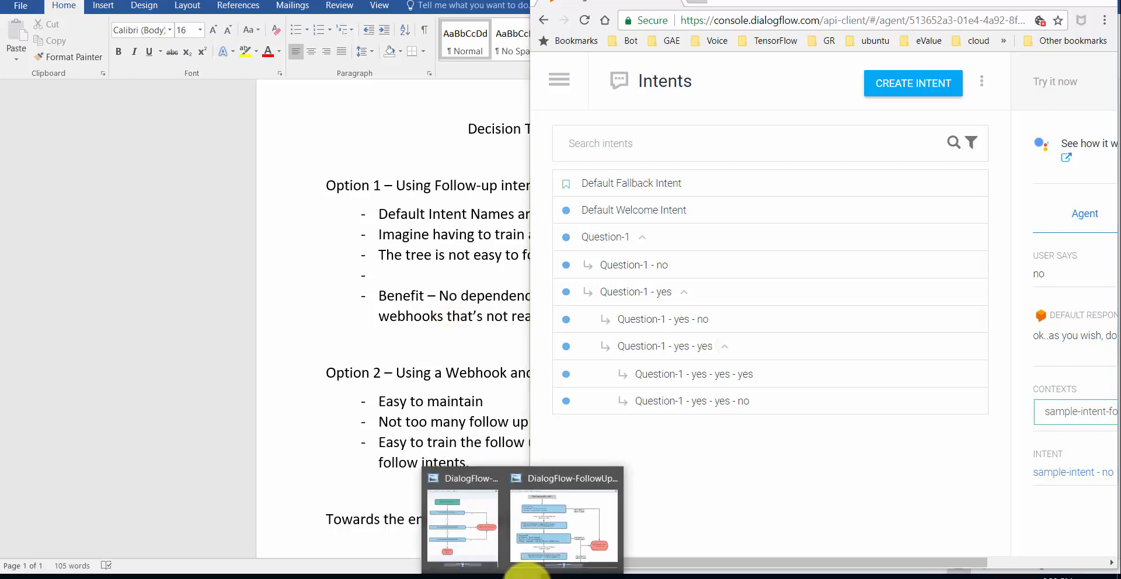
pyautogui.click(479, 532)
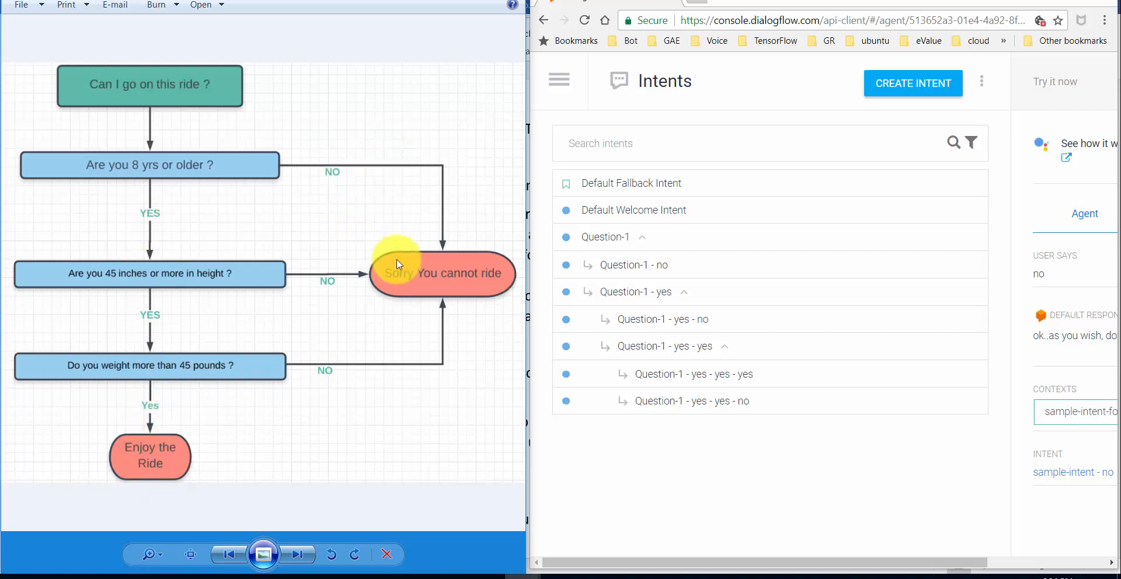
pyautogui.moveTo(597, 299)
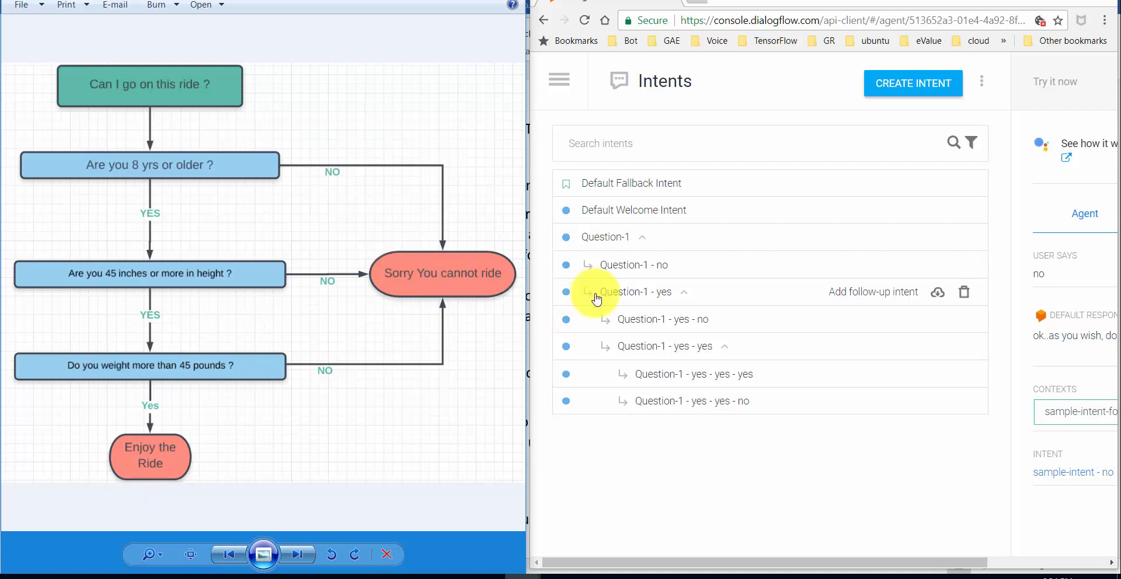
pyautogui.moveTo(615, 245)
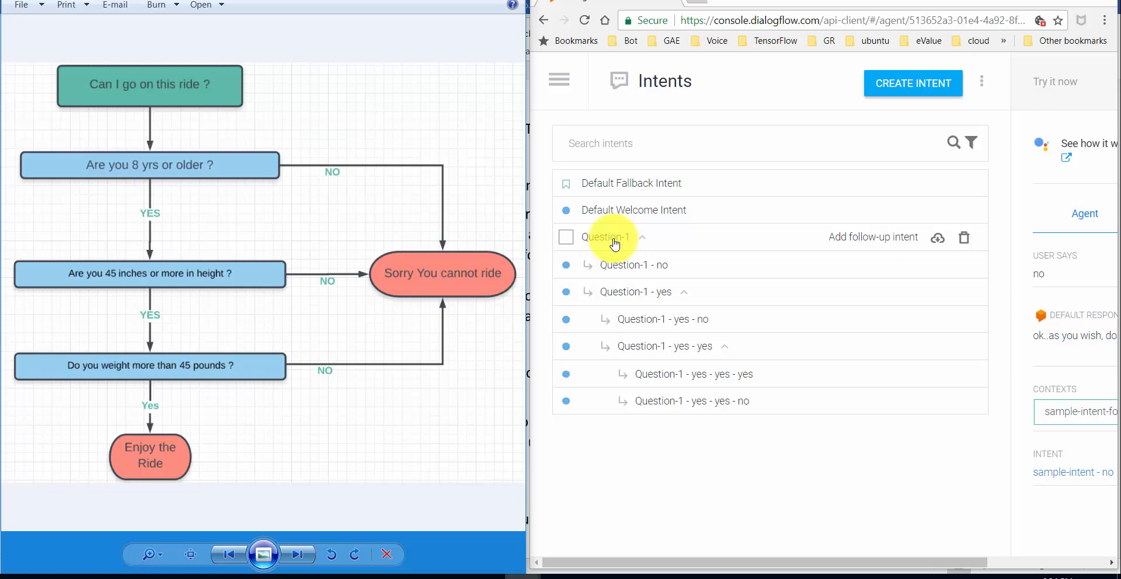
# - Create a new intent named fly-intent with training phrase 'can I fly' and action 'fly'
pyautogui.click(914, 85)
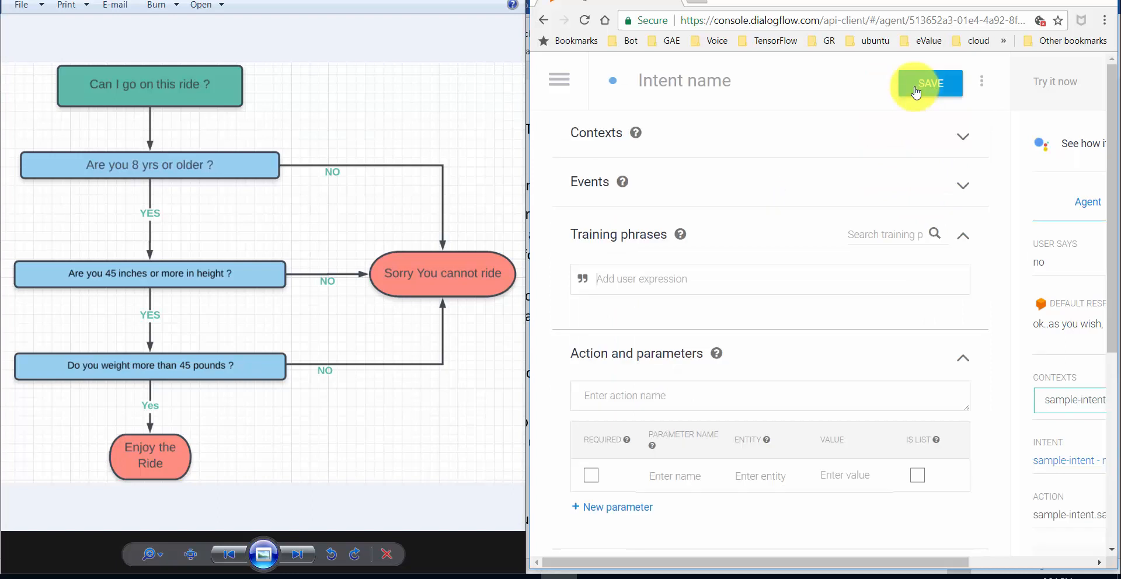
pyautogui.click(678, 79)
pyautogui.write('fl')
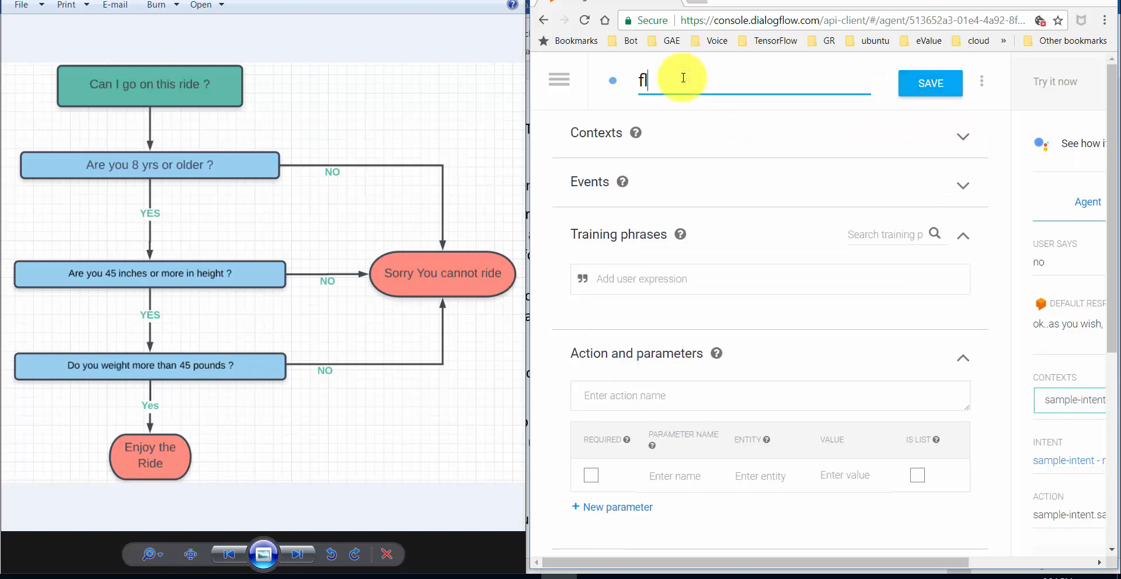
pyautogui.write('y-intent')
pyautogui.click(615, 291)
pyautogui.write('can I fly')
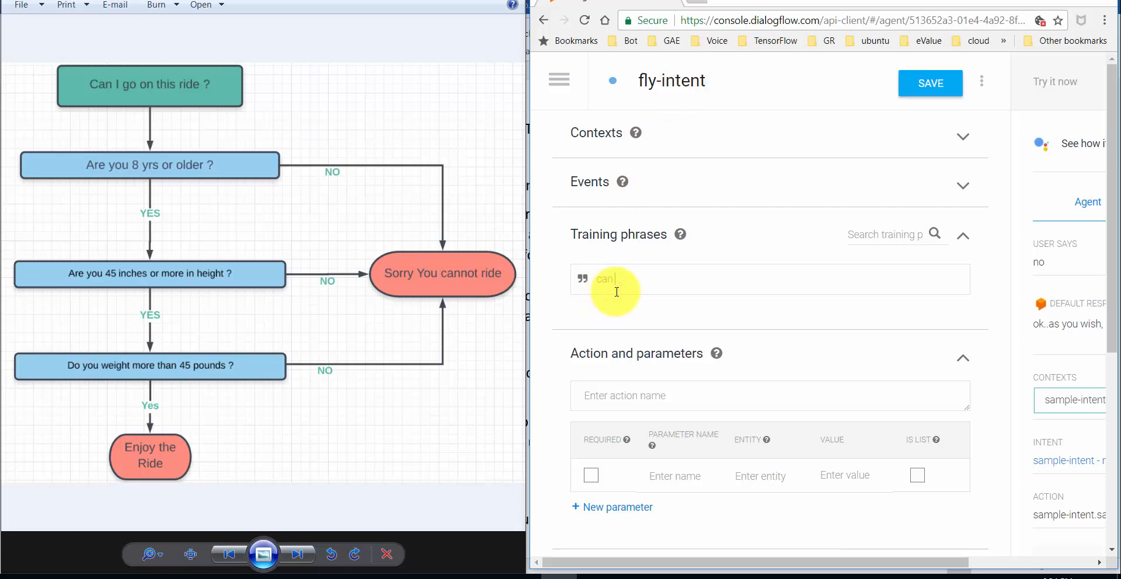
pyautogui.click(620, 395)
pyautogui.write('fly')
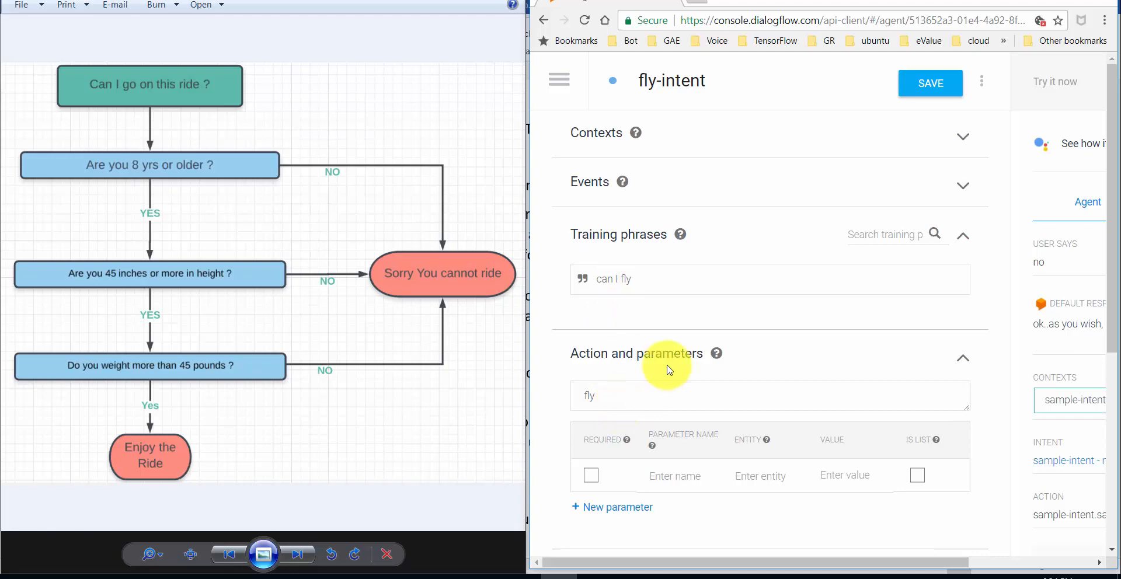
# - Give fly-intent the response 'are you sure you want to fly ? (yes/no)' and save it
pyautogui.moveTo(1111, 267); pyautogui.dragTo(1106, 441)
pyautogui.scroll(-1, 1098, 443)
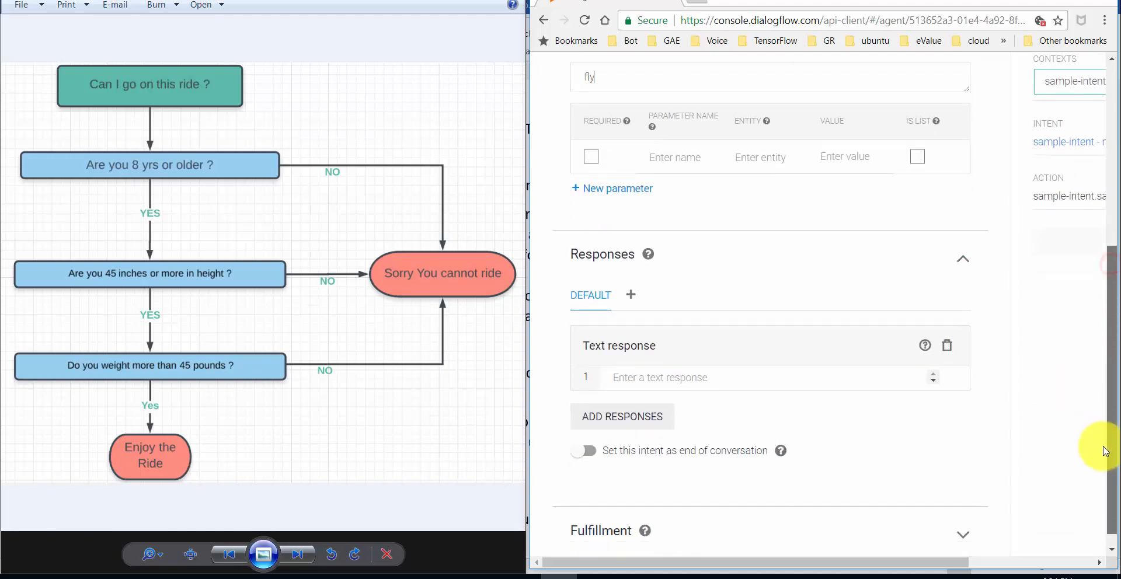
pyautogui.click(653, 378)
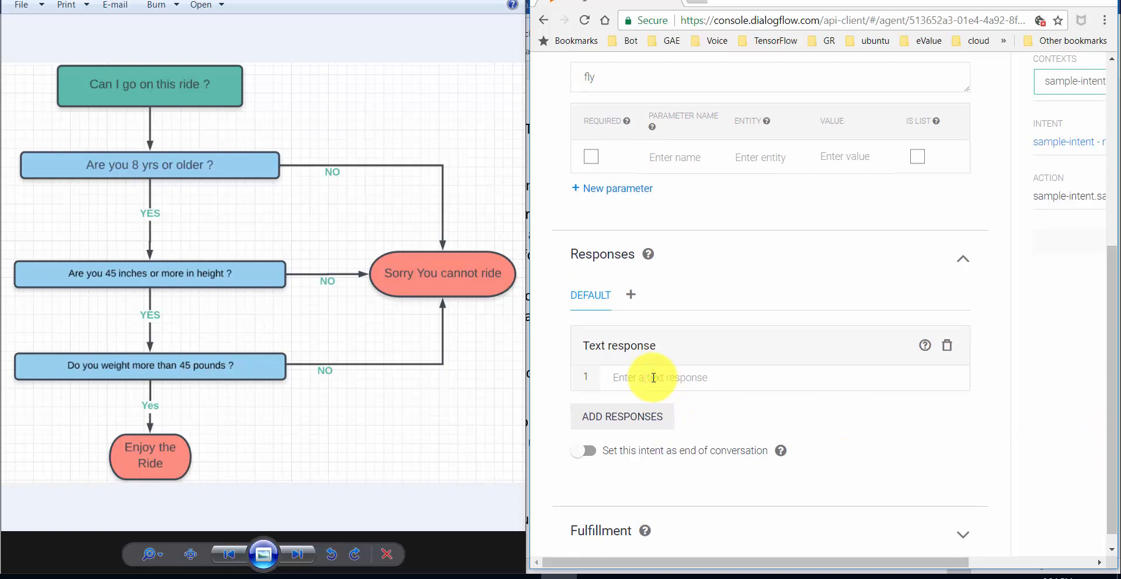
pyautogui.write('are you sure you want to fly ? (yes/no)')
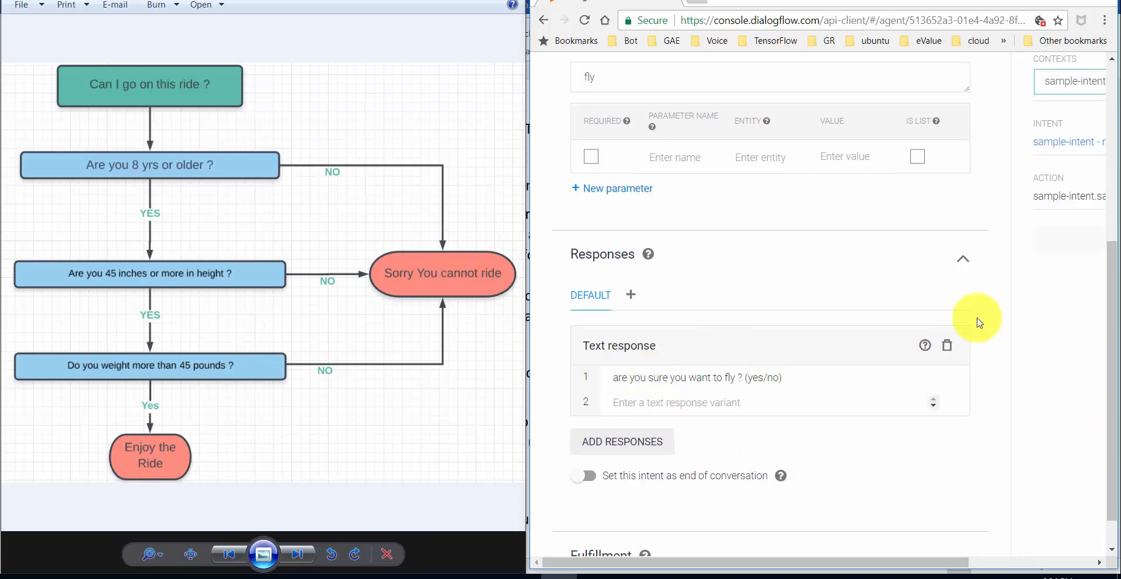
pyautogui.moveTo(1112, 352); pyautogui.dragTo(1113, 377)
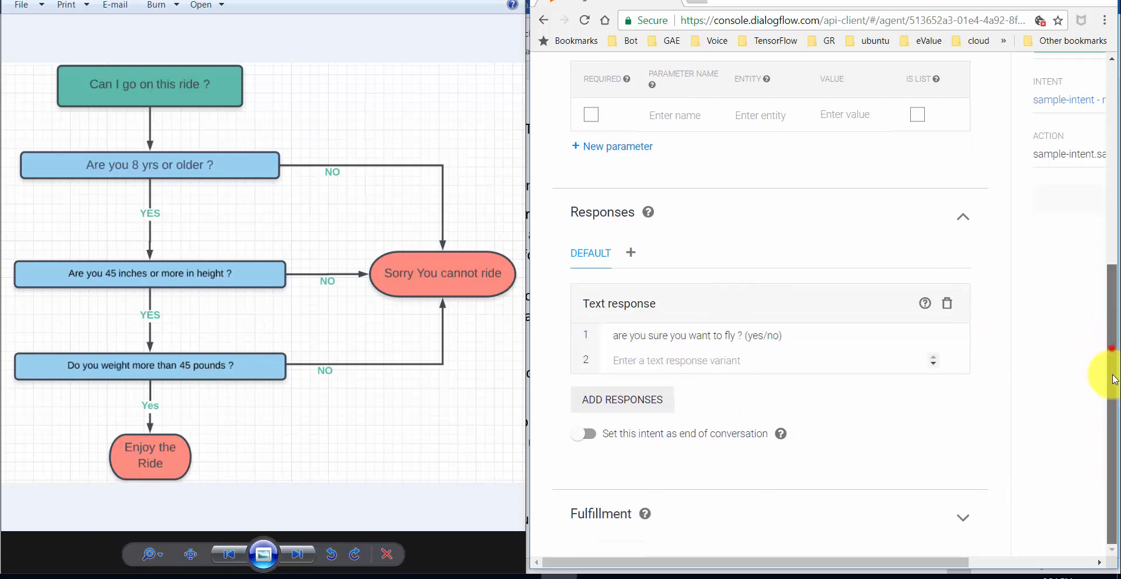
pyautogui.moveTo(1111, 433); pyautogui.dragTo(1107, 225)
pyautogui.click(940, 89)
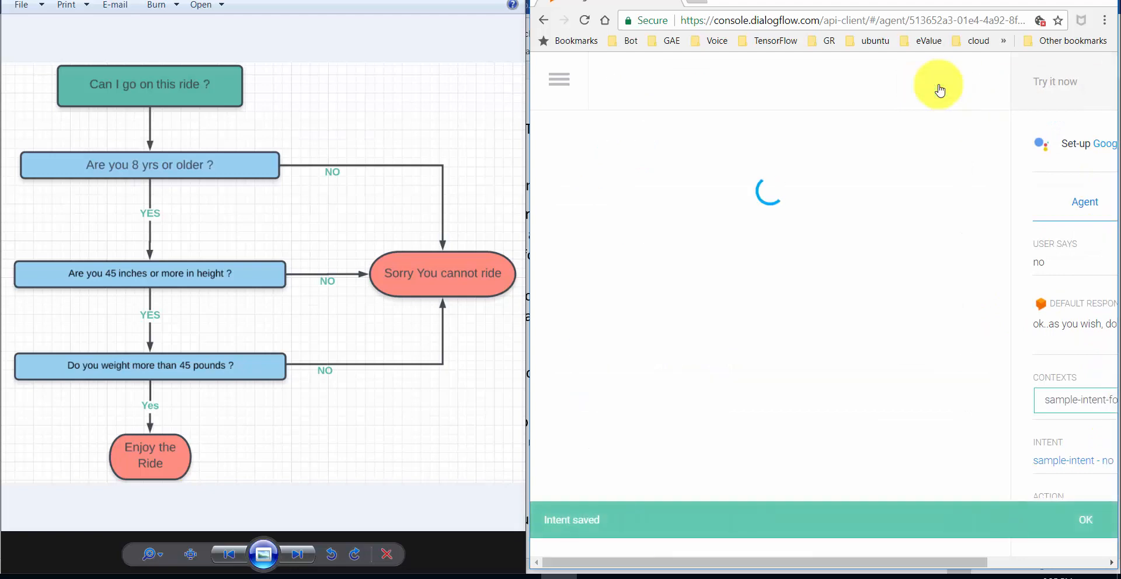
# - Send 'can I fly' in the simulator and confirm it matches fly-intent with action fly
pyautogui.click(561, 86)
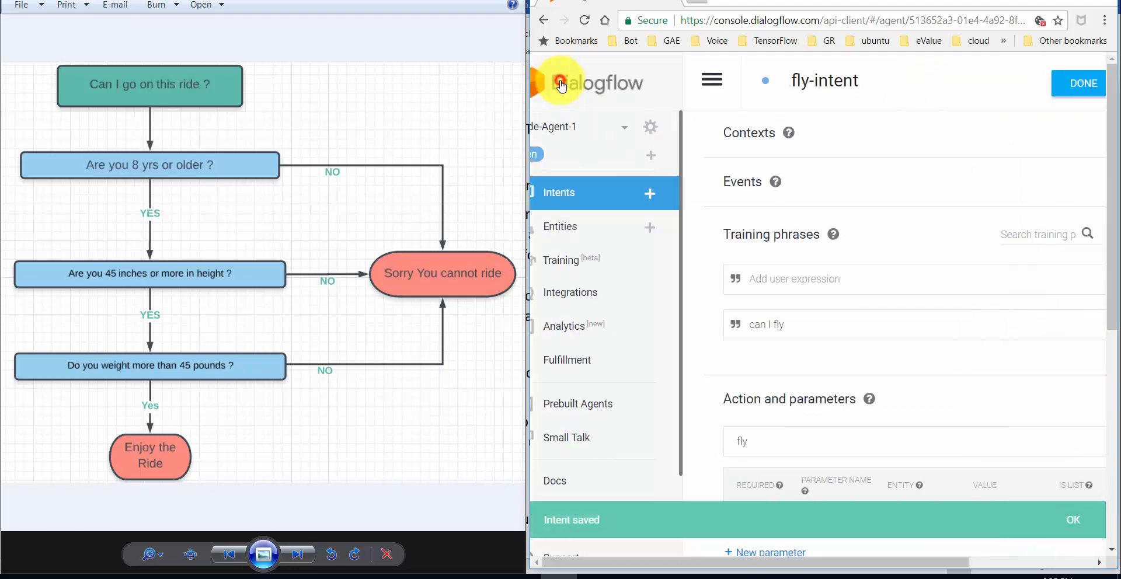
pyautogui.click(594, 198)
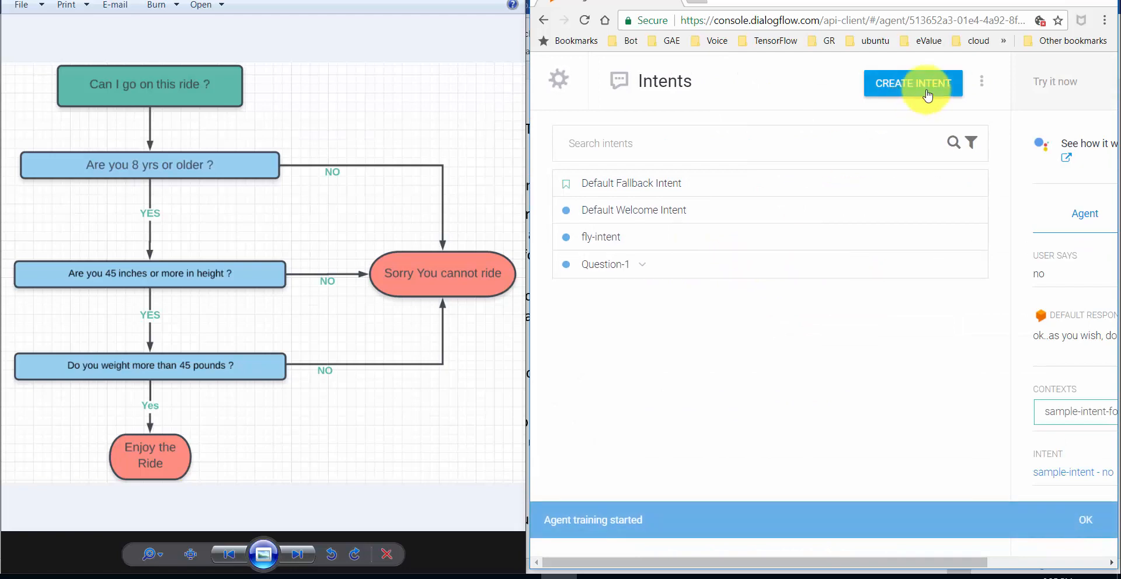
pyautogui.doubleClick(1057, 3)
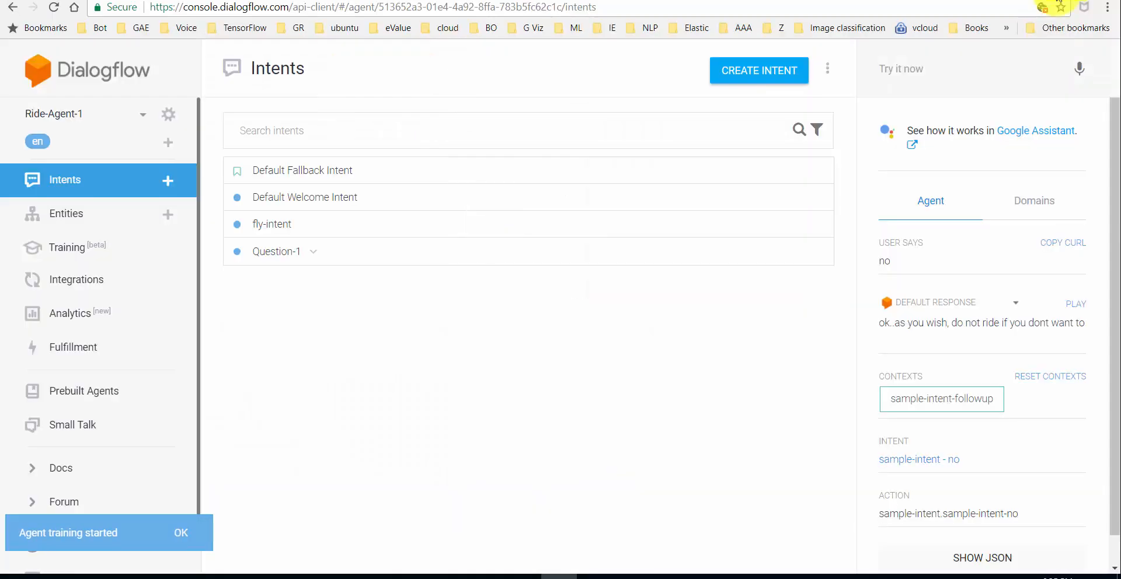
pyautogui.click(969, 75)
pyautogui.write('can I fl')
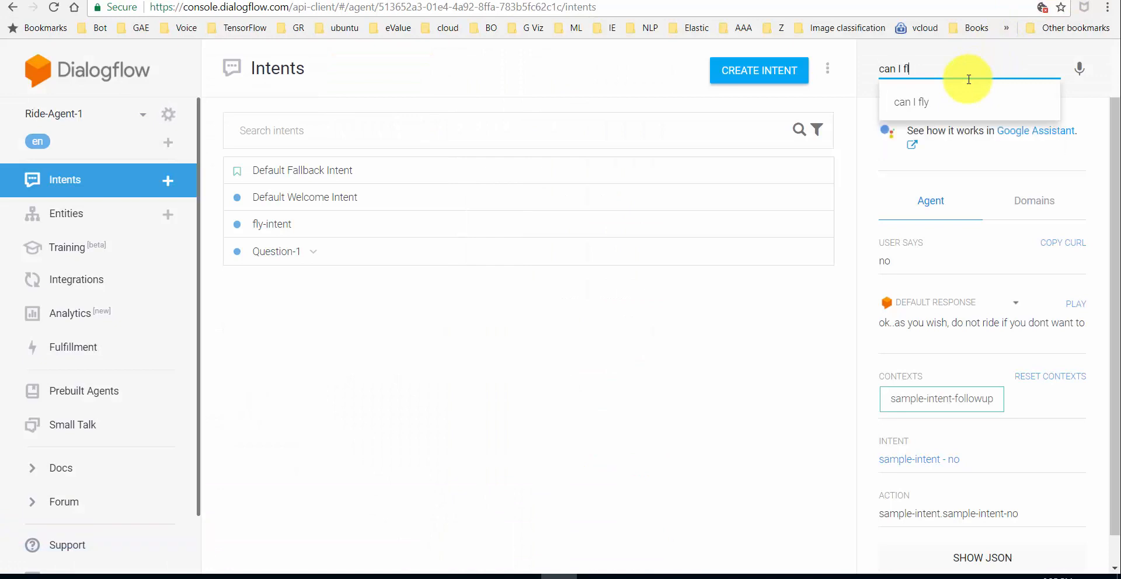
pyautogui.write('y')
pyautogui.press('Return')
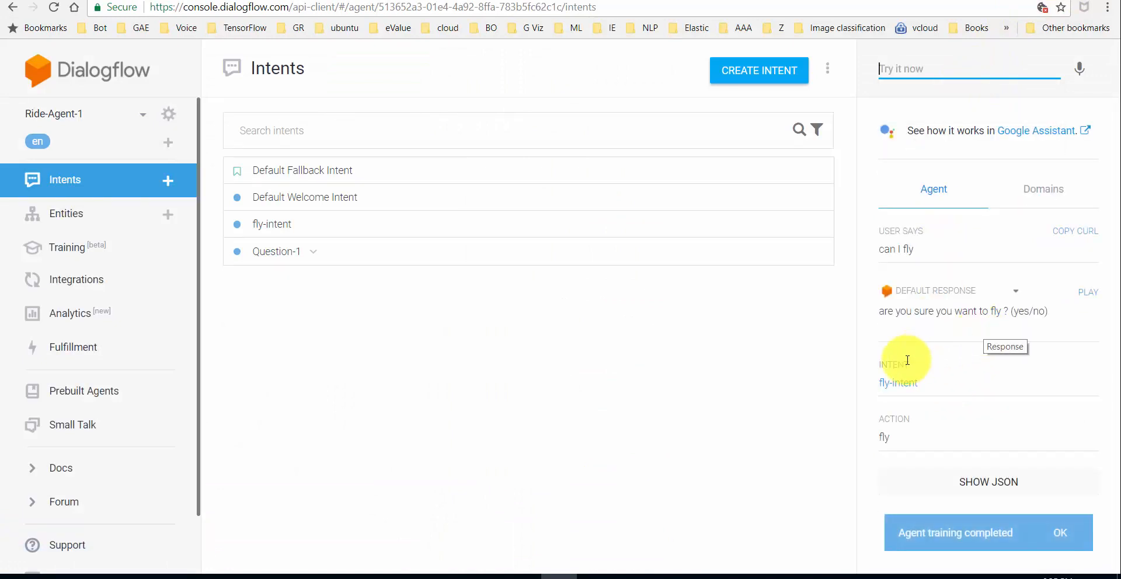
pyautogui.click(895, 385)
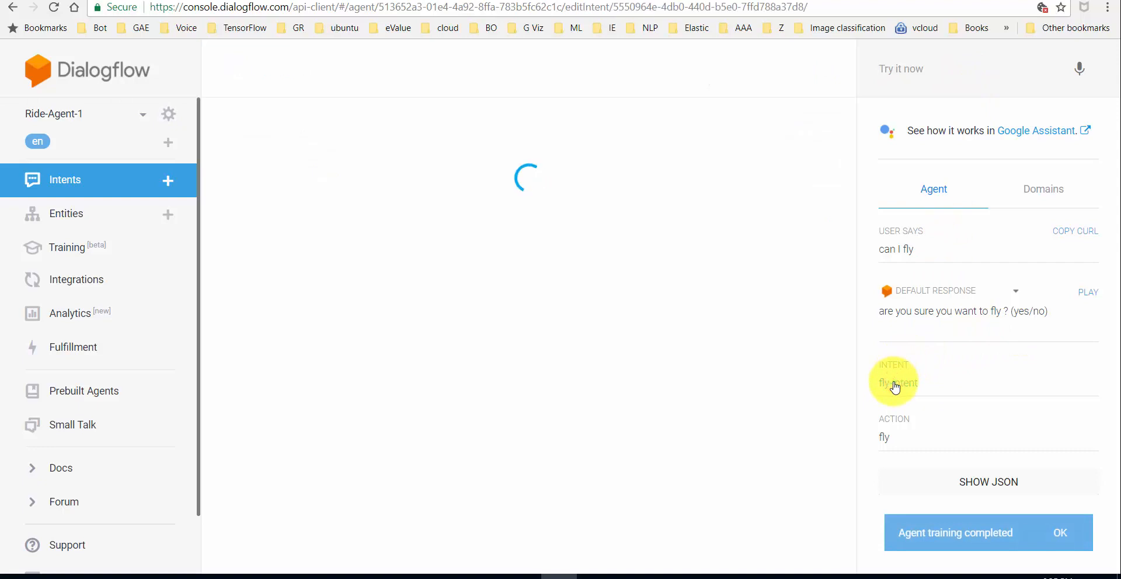
pyautogui.click(104, 190)
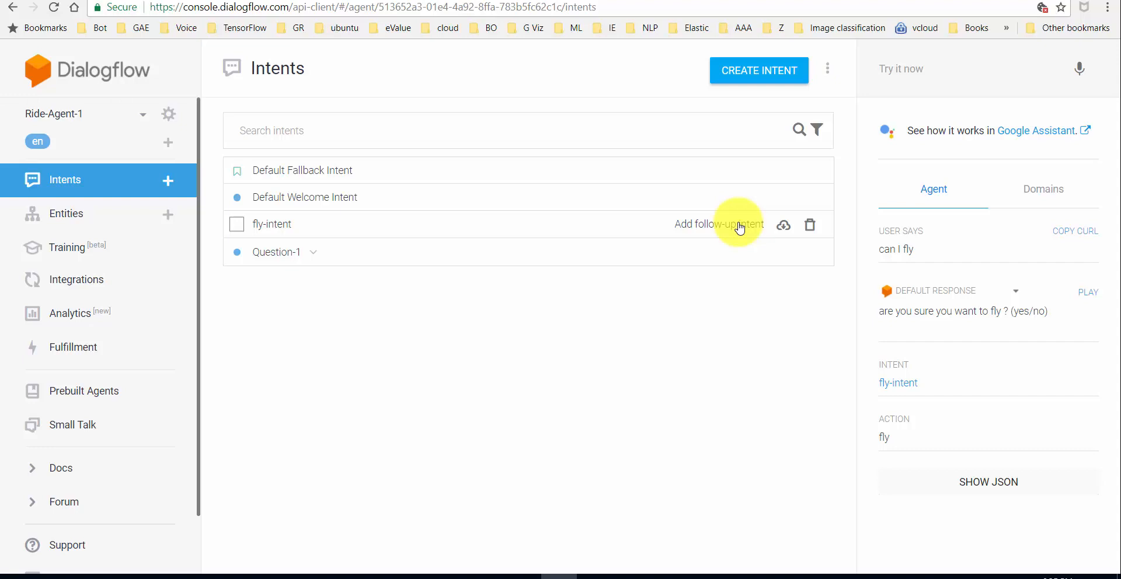
# - Add a 'yes' follow-up intent to fly-intent
pyautogui.click(740, 228)
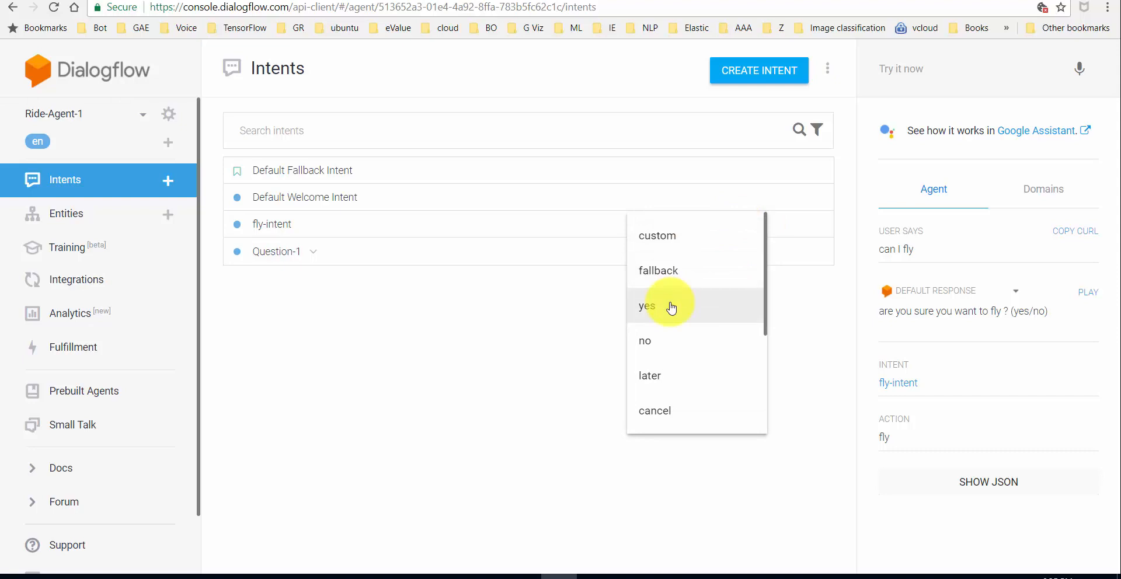
pyautogui.click(571, 313)
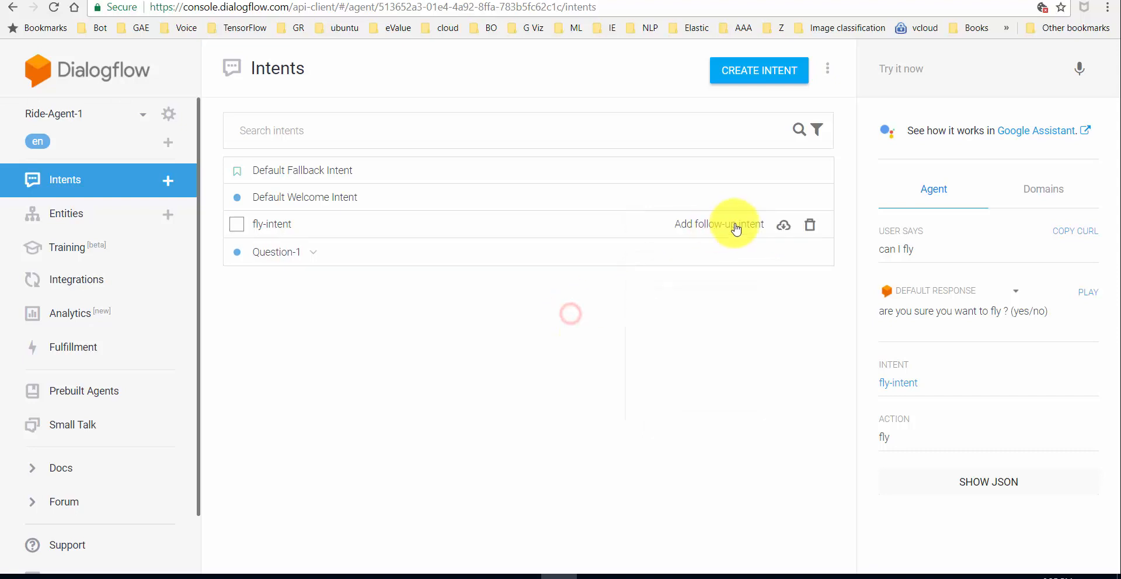
pyautogui.click(739, 228)
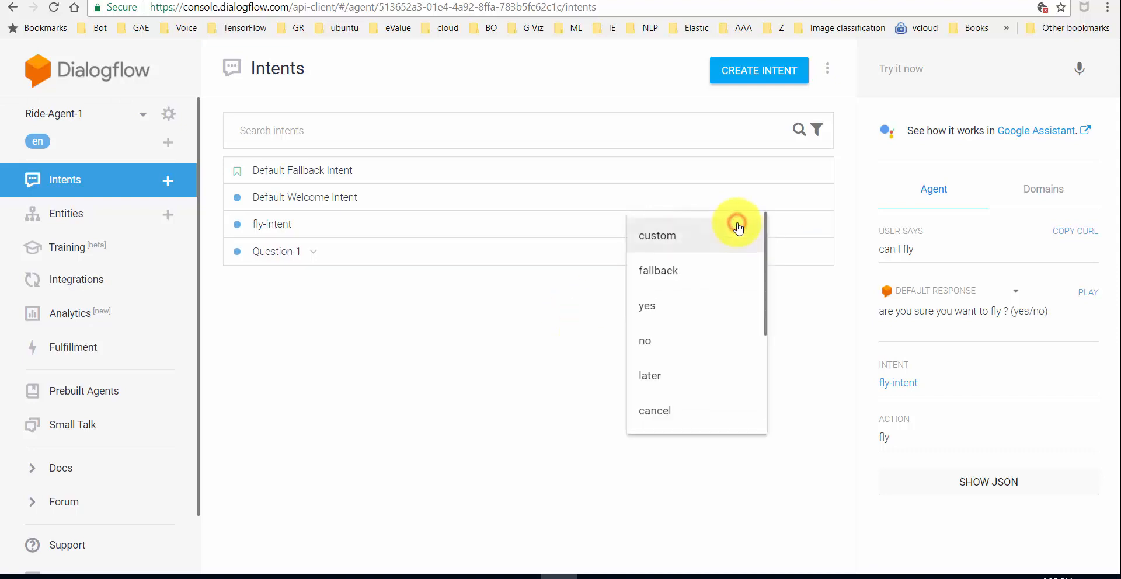
pyautogui.click(670, 310)
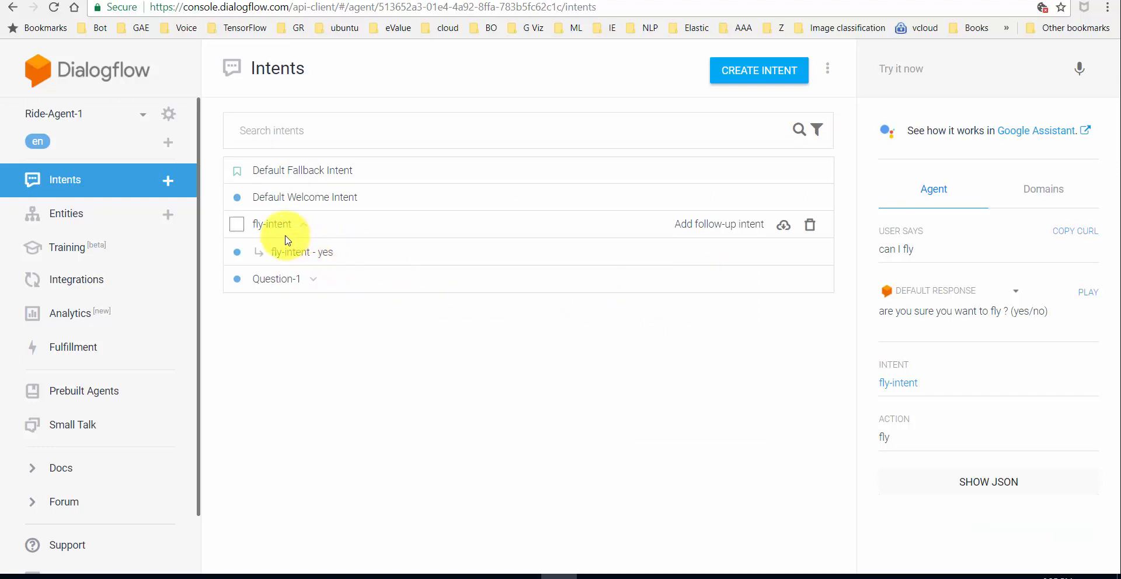
# - Make fly-intent - yes reply 'great ! Go ahead and have a great flight !' and save it
pyautogui.click(311, 252)
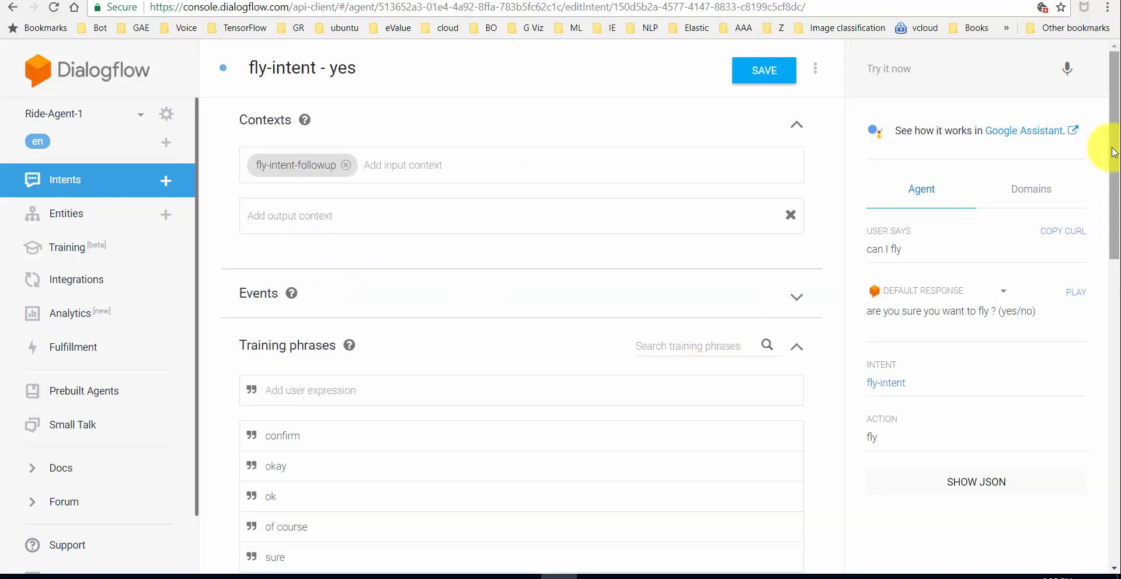
pyautogui.moveTo(1113, 148); pyautogui.dragTo(1118, 243)
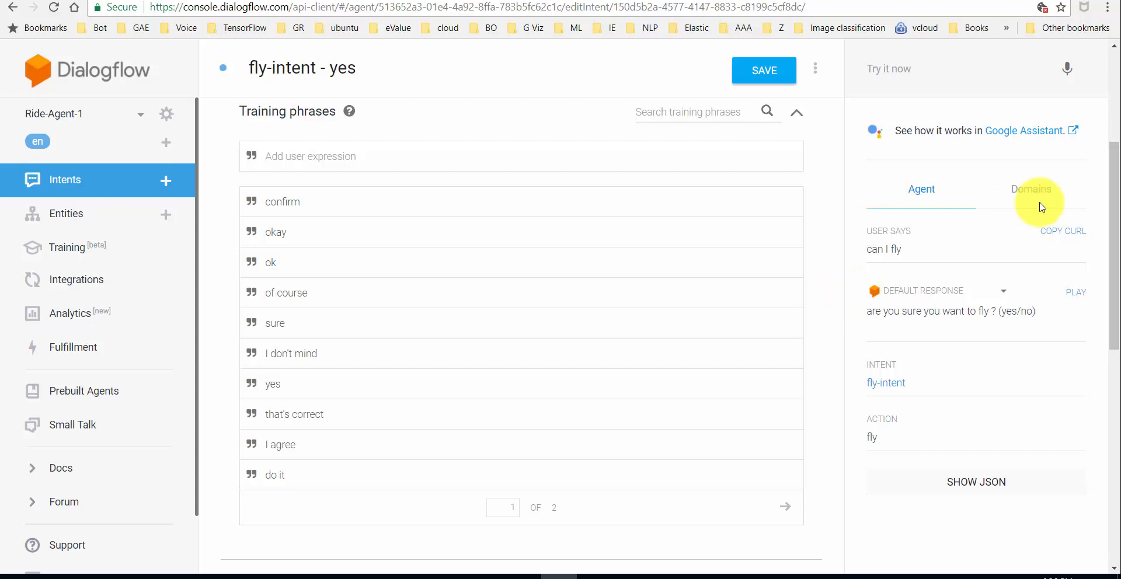
pyautogui.moveTo(1117, 181); pyautogui.dragTo(1098, 399)
pyautogui.click(308, 412)
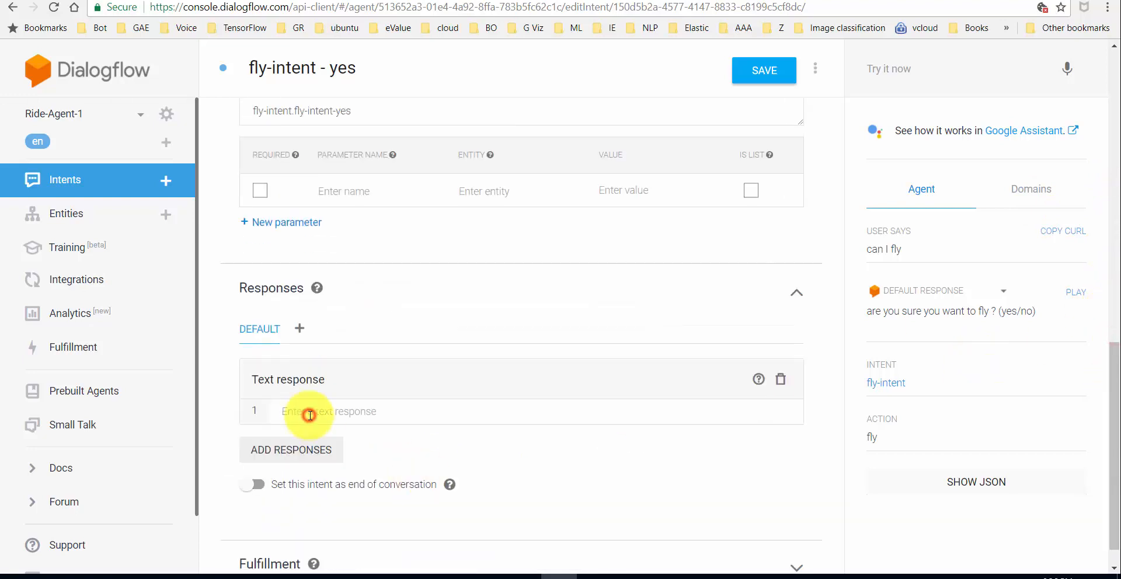
pyautogui.write('great ! Go ahead and')
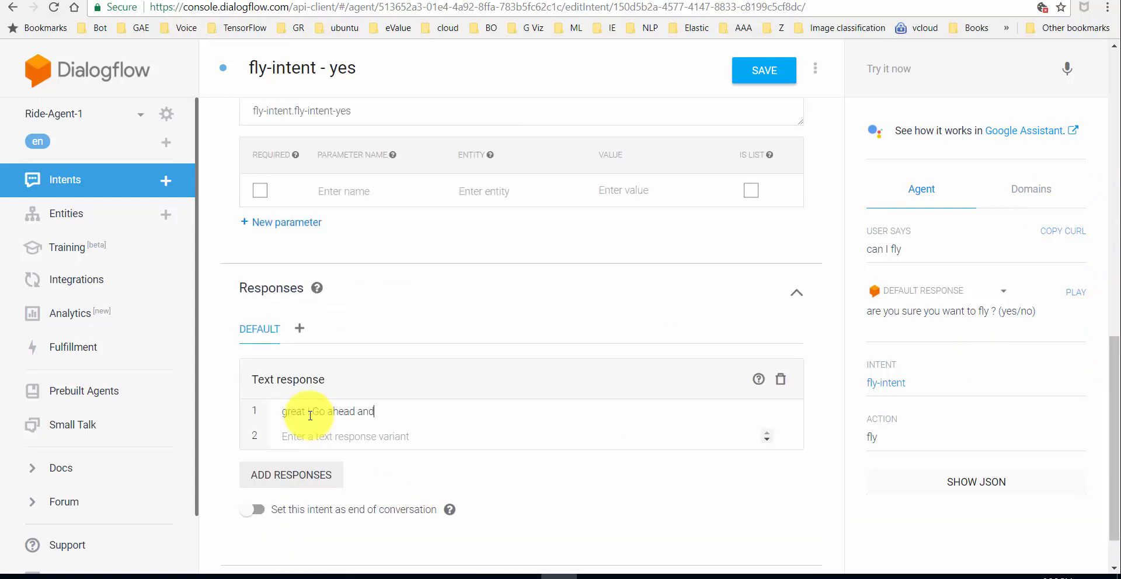
pyautogui.write(' have a great flight !')
pyautogui.click(765, 70)
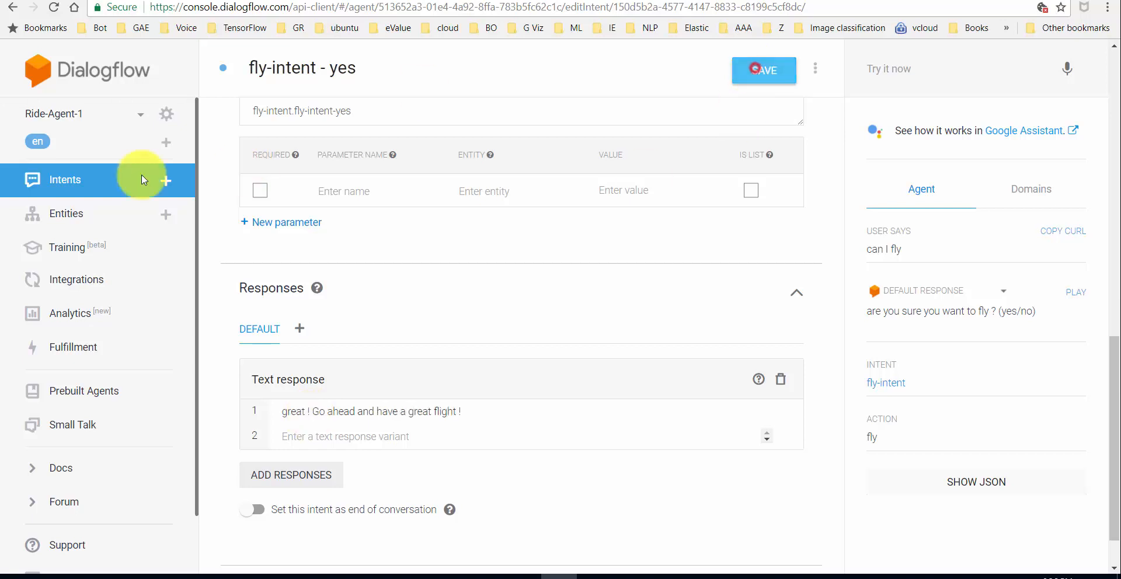
pyautogui.click(142, 175)
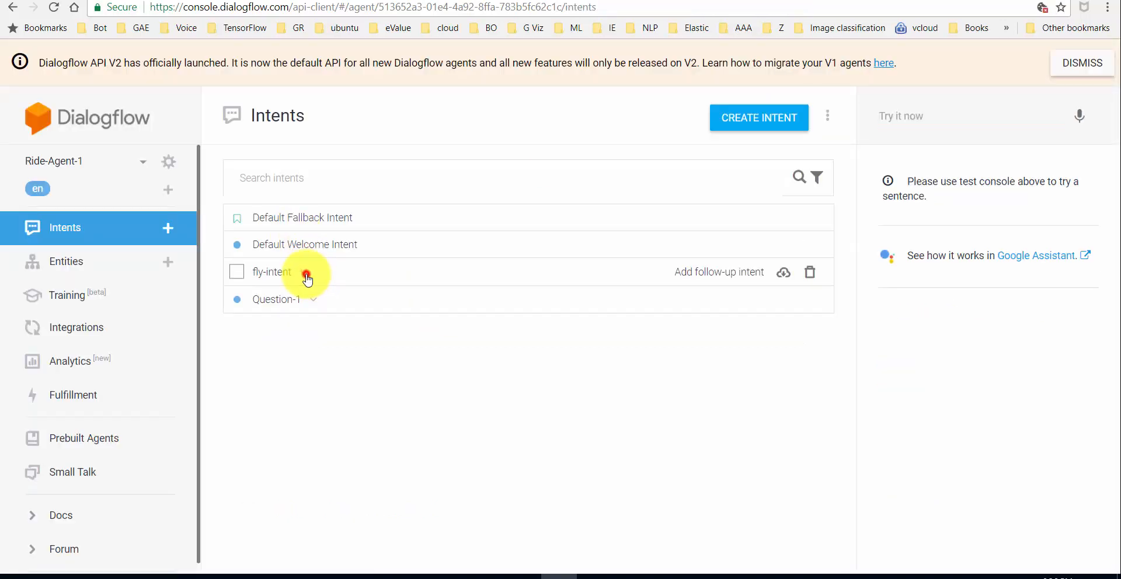
# - Add a 'no' follow-up intent to fly-intent
pyautogui.click(304, 272)
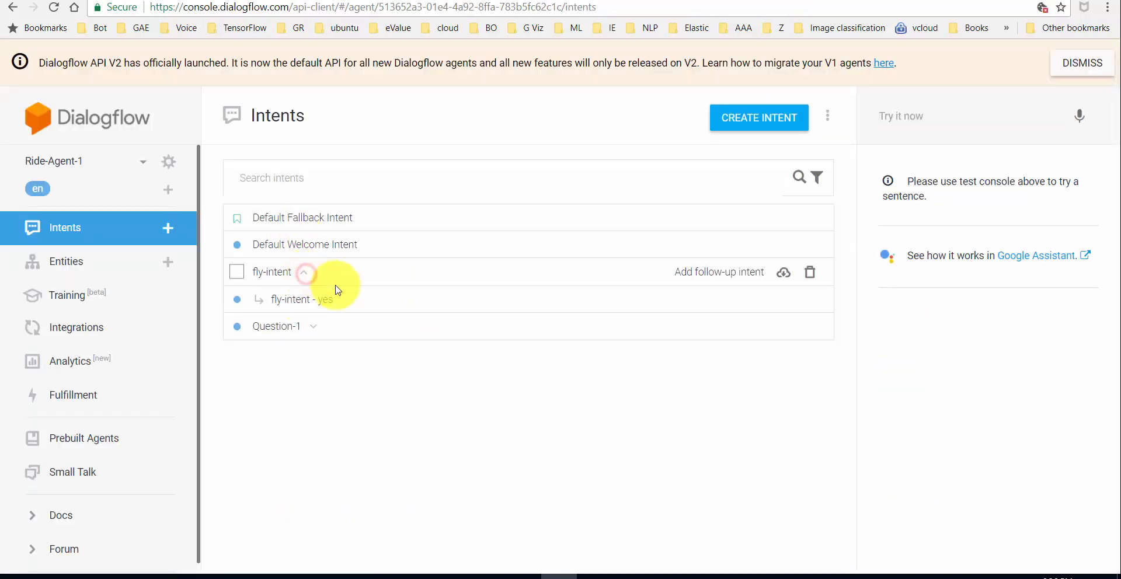
pyautogui.click(737, 272)
pyautogui.click(656, 389)
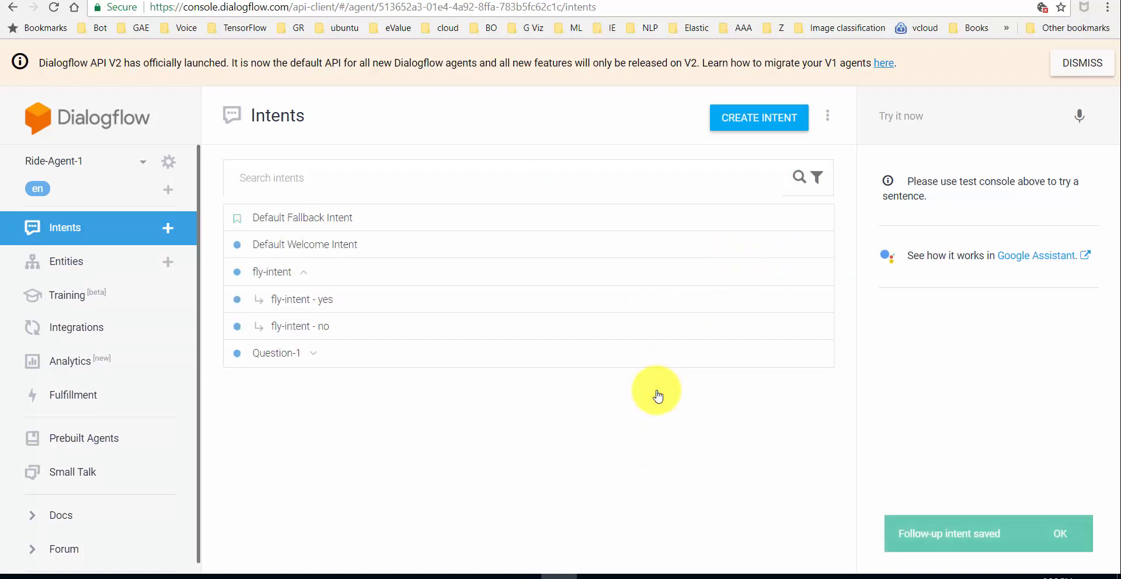
# - Give fly-intent - no the reply 'ok, you do not have to fly if you dont want to !' and save it
pyautogui.click(310, 323)
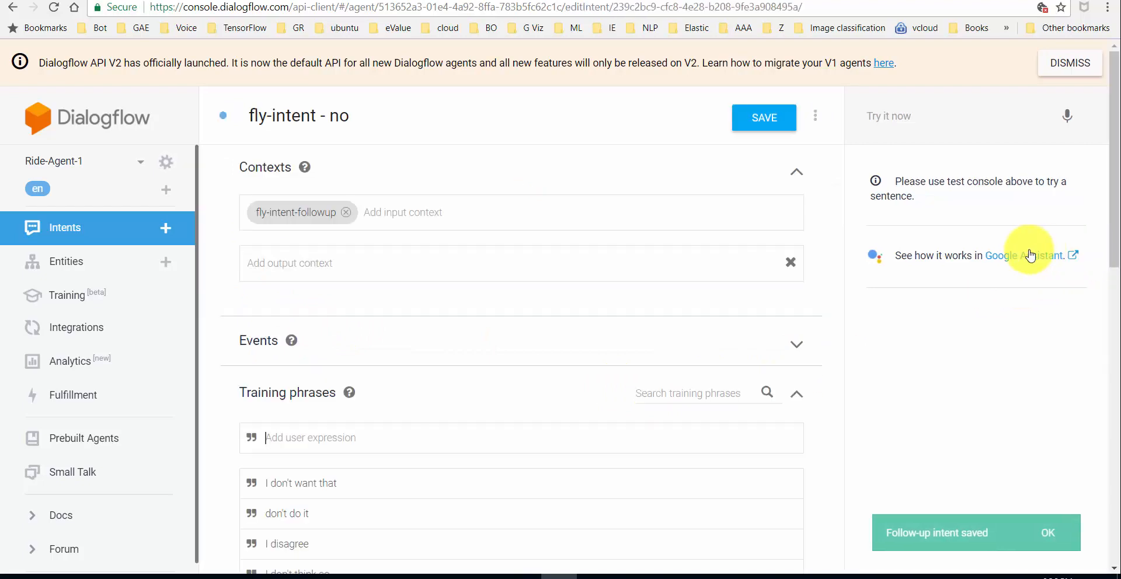
pyautogui.moveTo(1115, 171); pyautogui.dragTo(1096, 453)
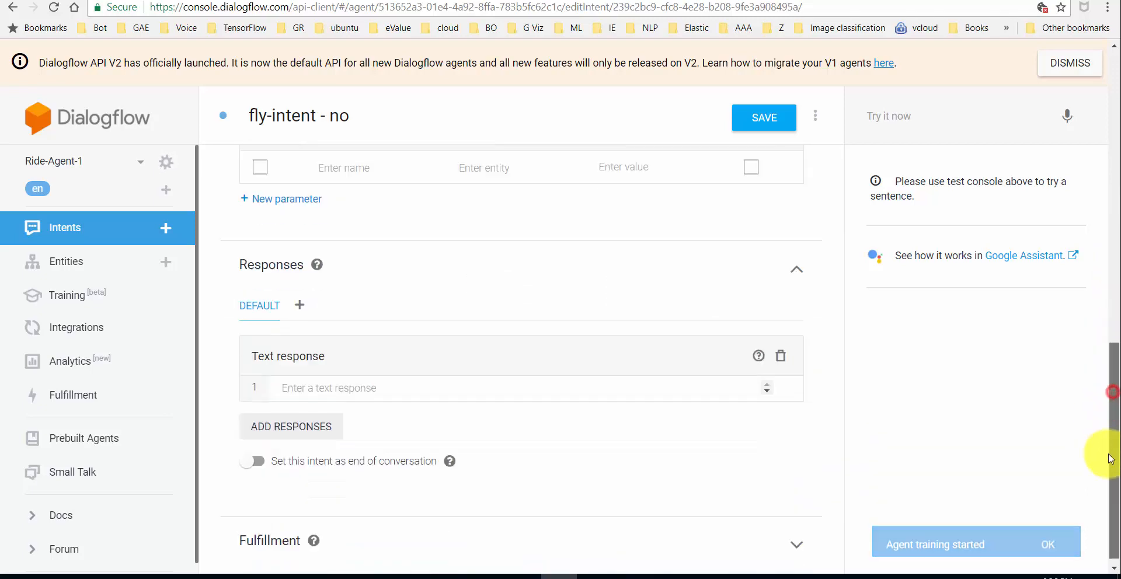
pyautogui.click(476, 385)
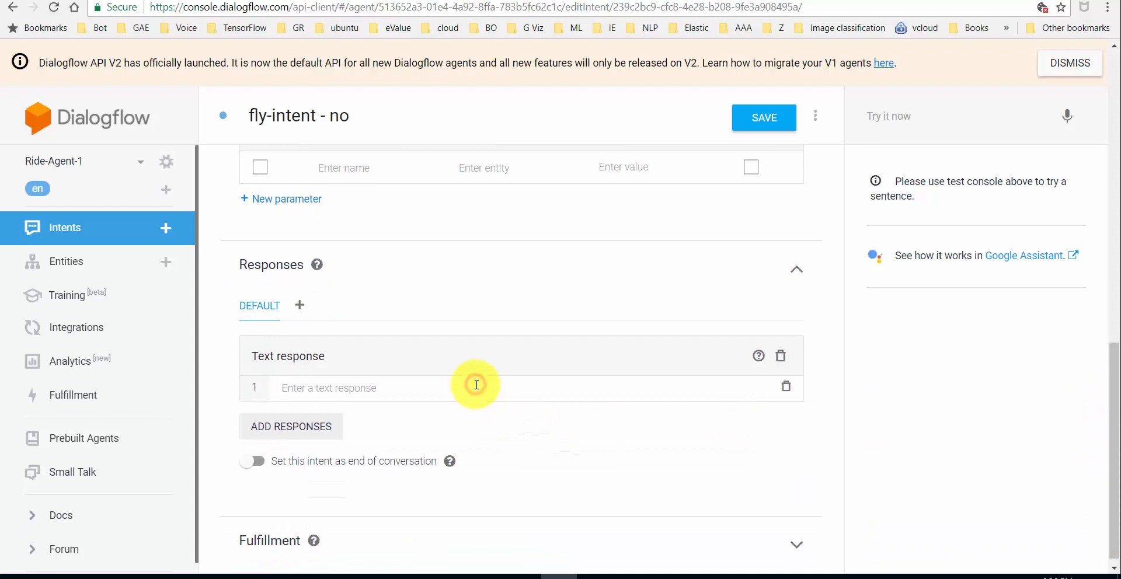
pyautogui.write('ok, you do not have to fly if you d')
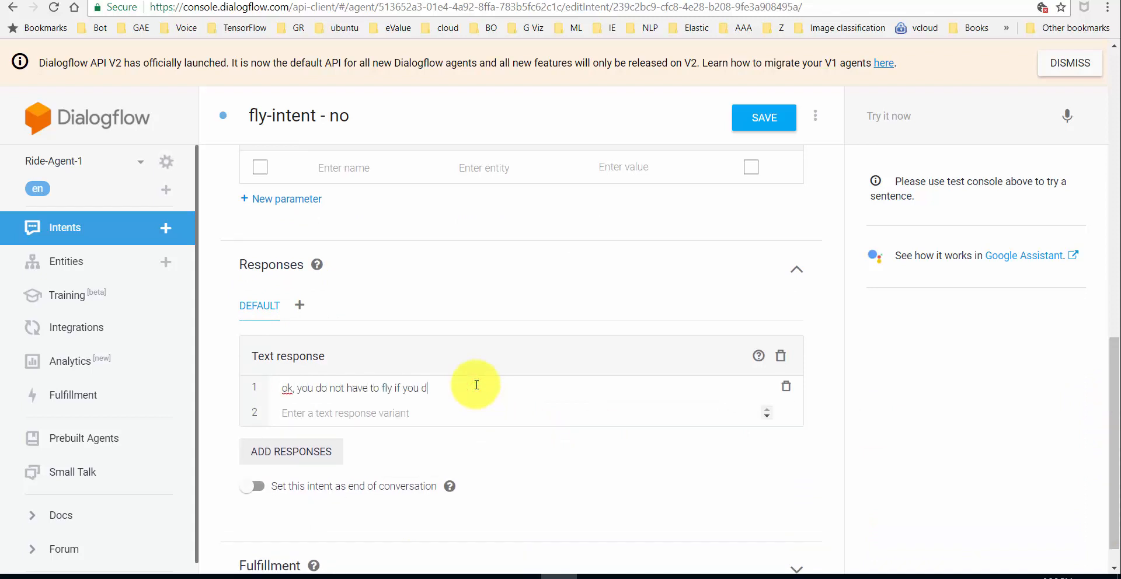
pyautogui.write('ont want to !')
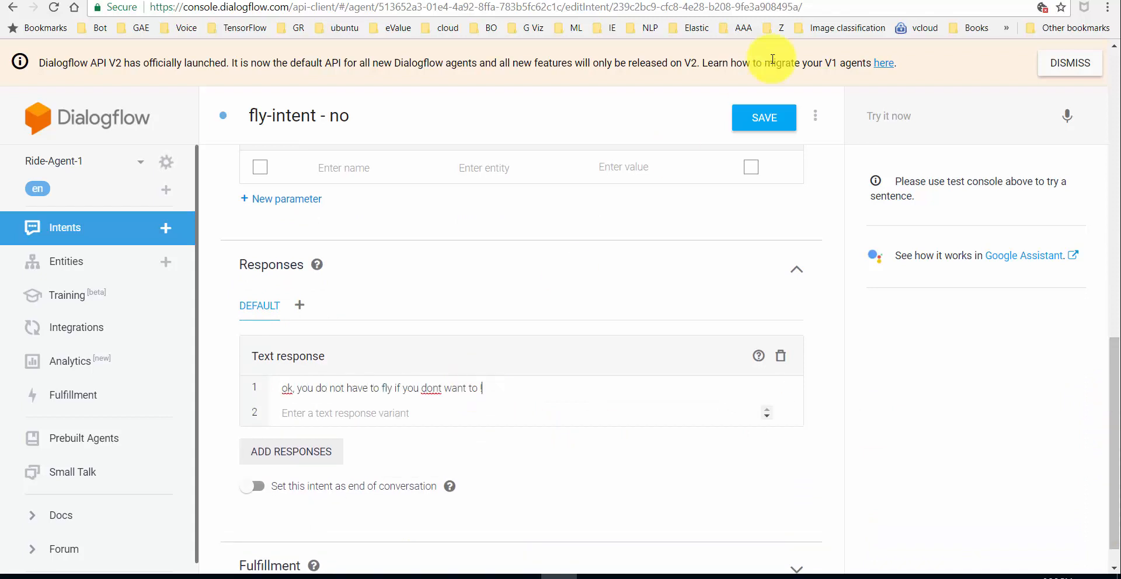
pyautogui.click(762, 116)
pyautogui.click(908, 117)
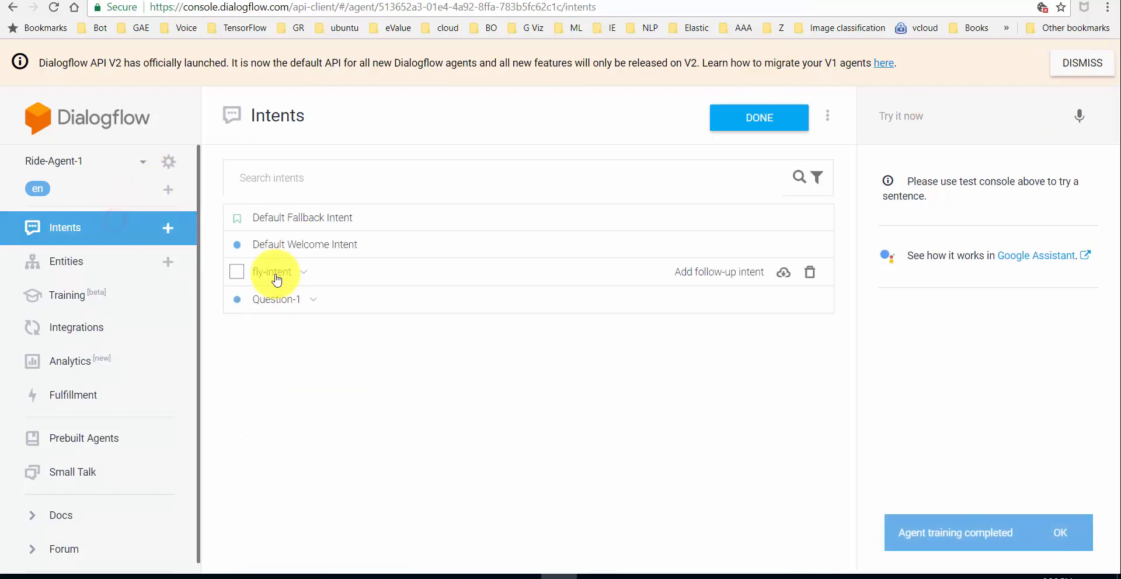
# - Check fly-intent - yes's input context, then reopen the fly-intent - no follow-up
pyautogui.click(307, 275)
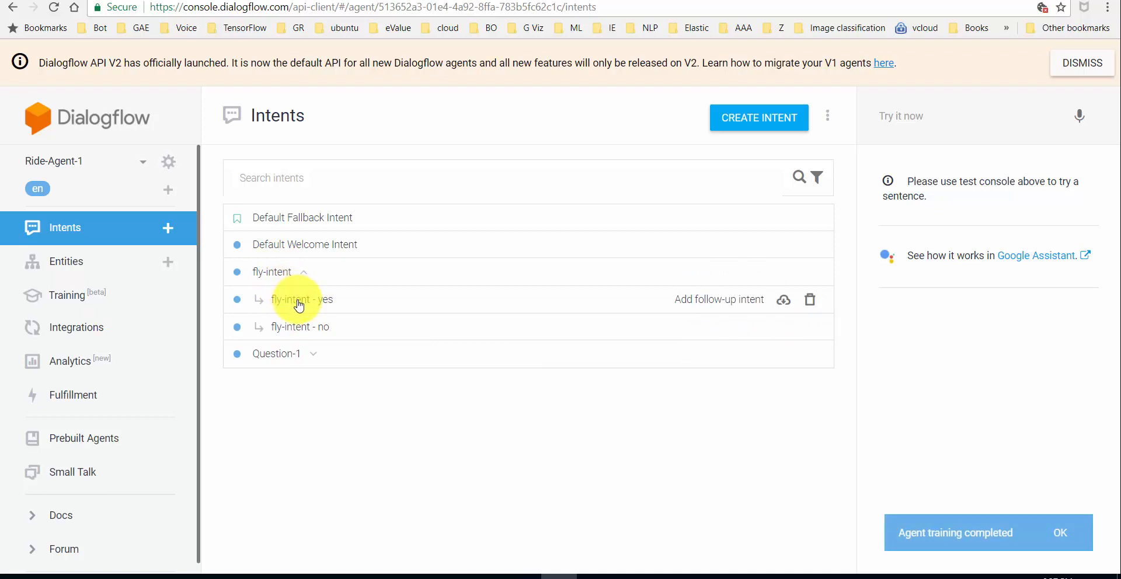
pyautogui.click(299, 306)
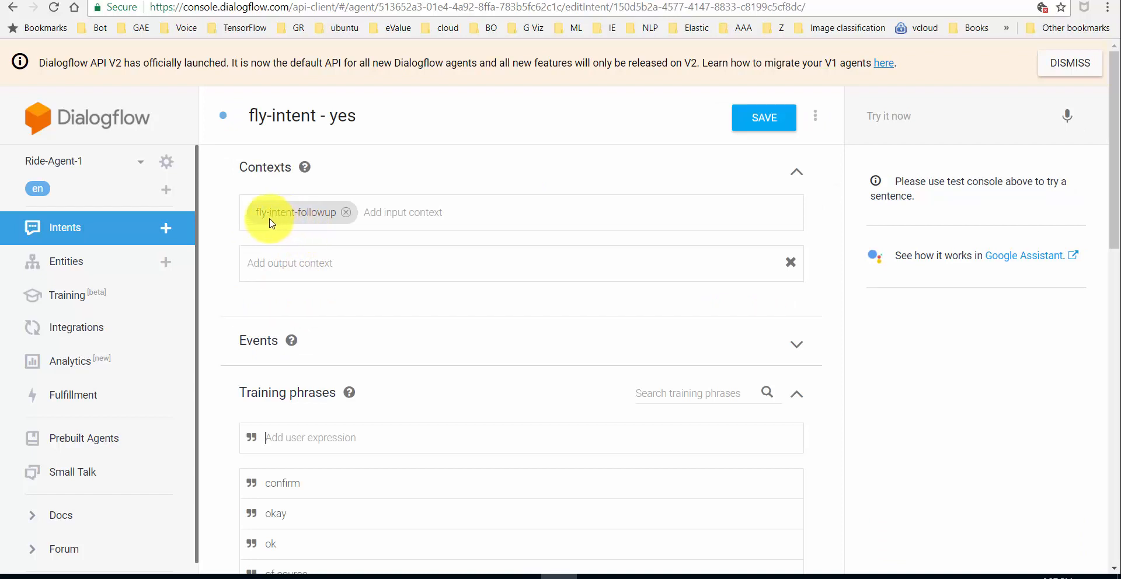
pyautogui.click(103, 238)
pyautogui.click(301, 274)
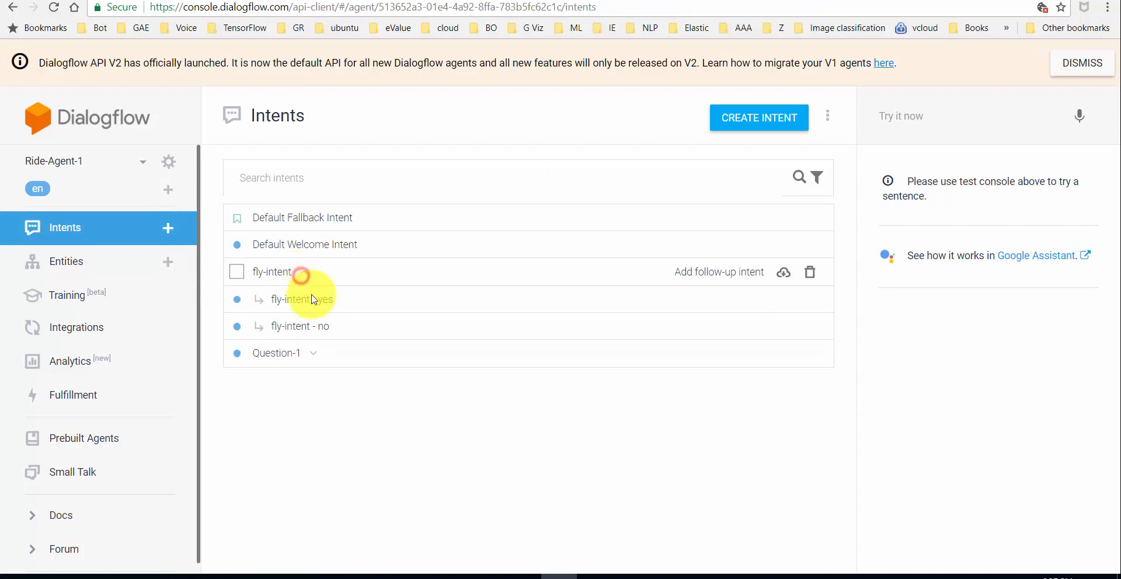
pyautogui.click(320, 326)
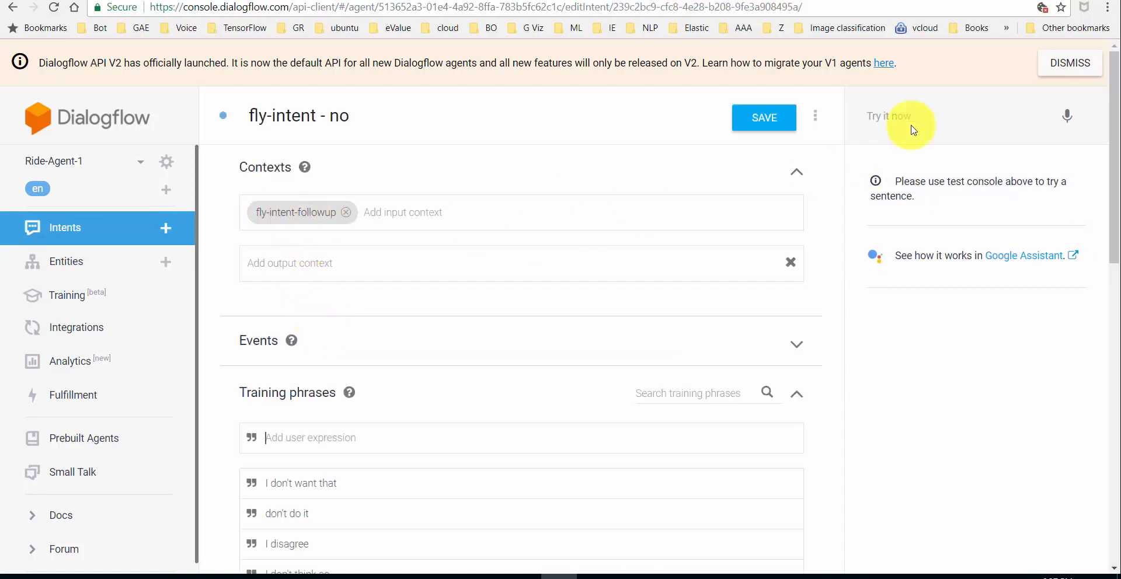
pyautogui.click(924, 108)
# - Test 'can I fly' followed by 'yes' and check it reaches the yes follow-up reply
pyautogui.write('d')
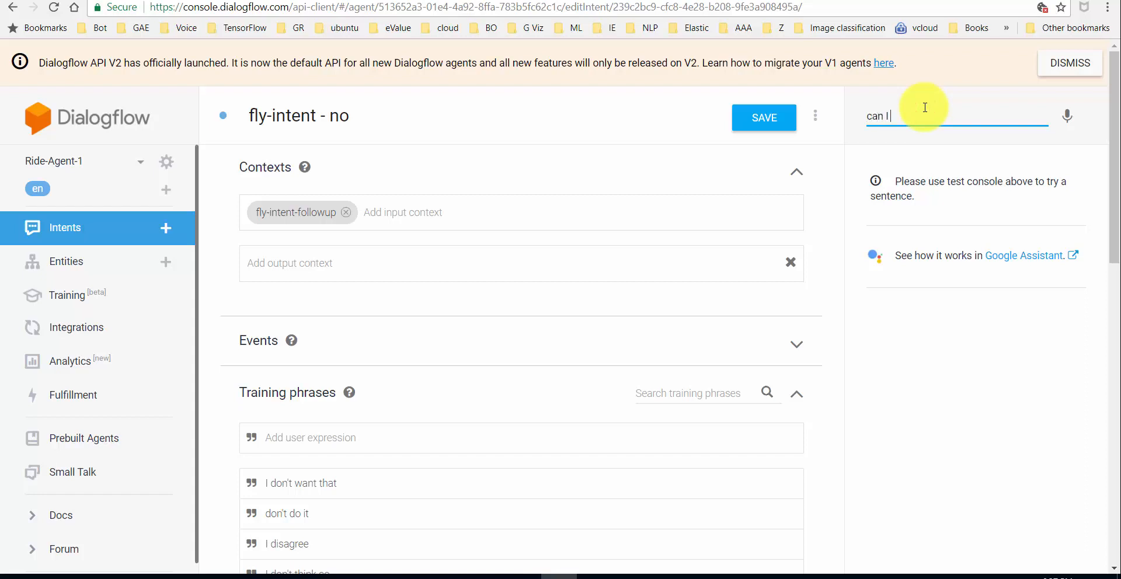
pyautogui.write('an I fly')
pyautogui.press('Return')
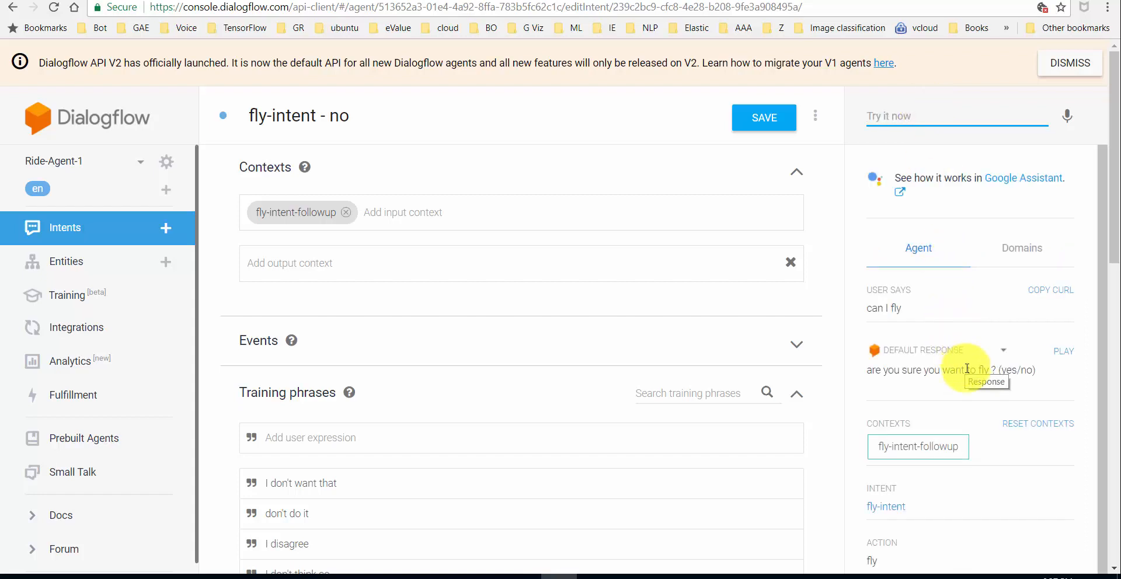
pyautogui.click(891, 508)
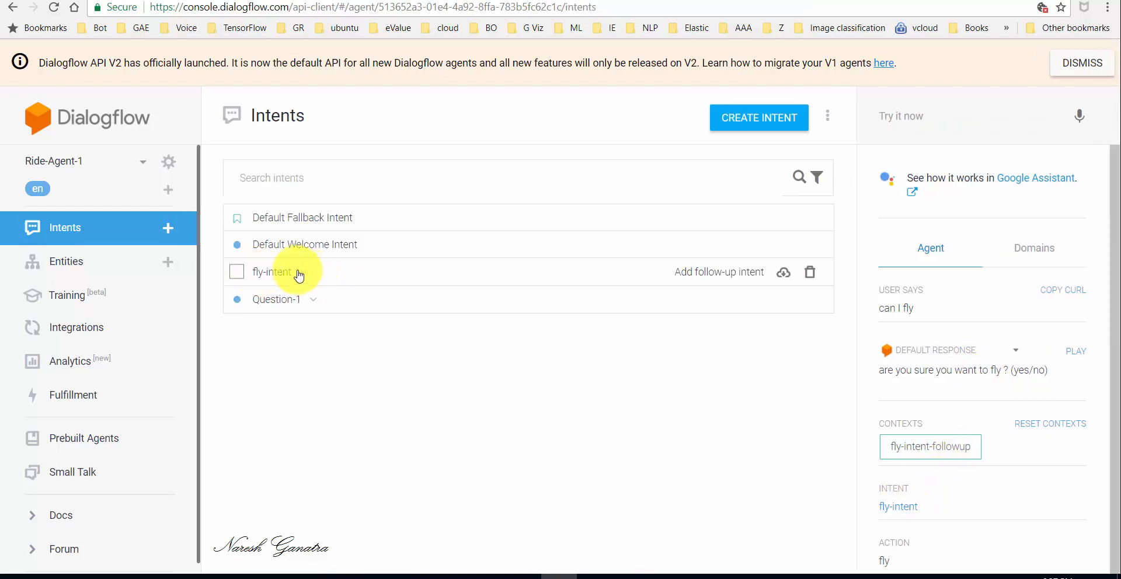
pyautogui.click(302, 272)
pyautogui.click(935, 111)
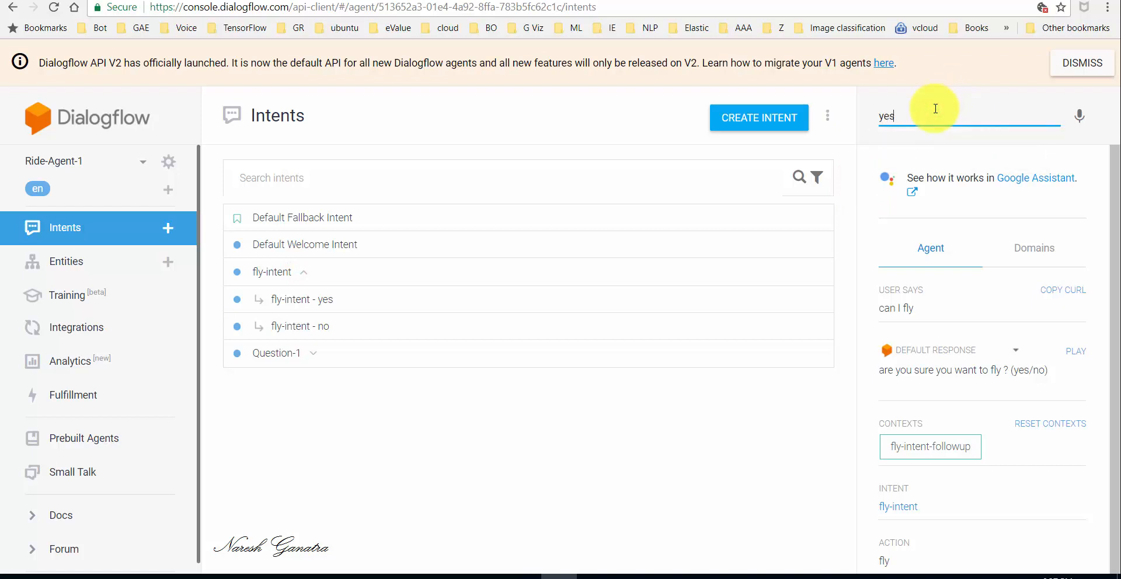
pyautogui.press('Return')
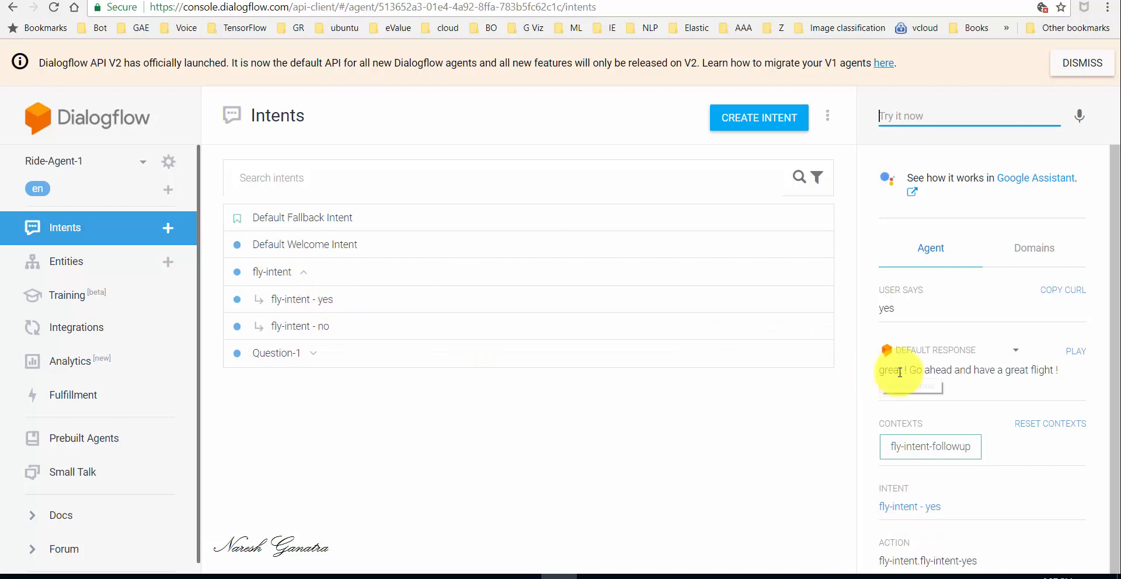
# - Reset contexts, then test 'can I fly' followed by 'no' to reach fly-intent - no
pyautogui.click(1042, 423)
pyautogui.click(892, 118)
pyautogui.write('can I fly')
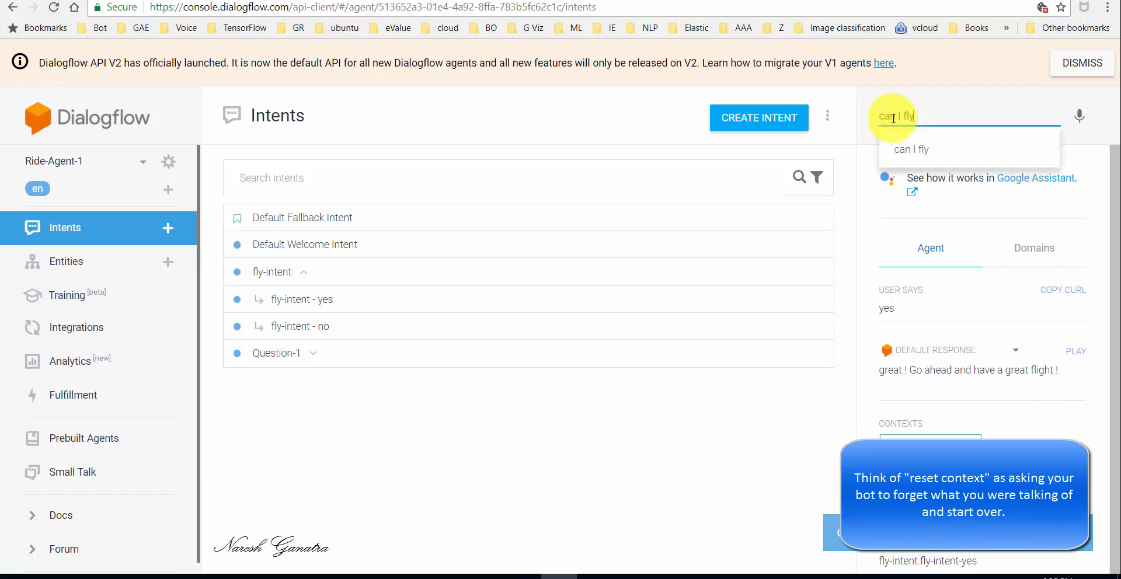
pyautogui.press('Return')
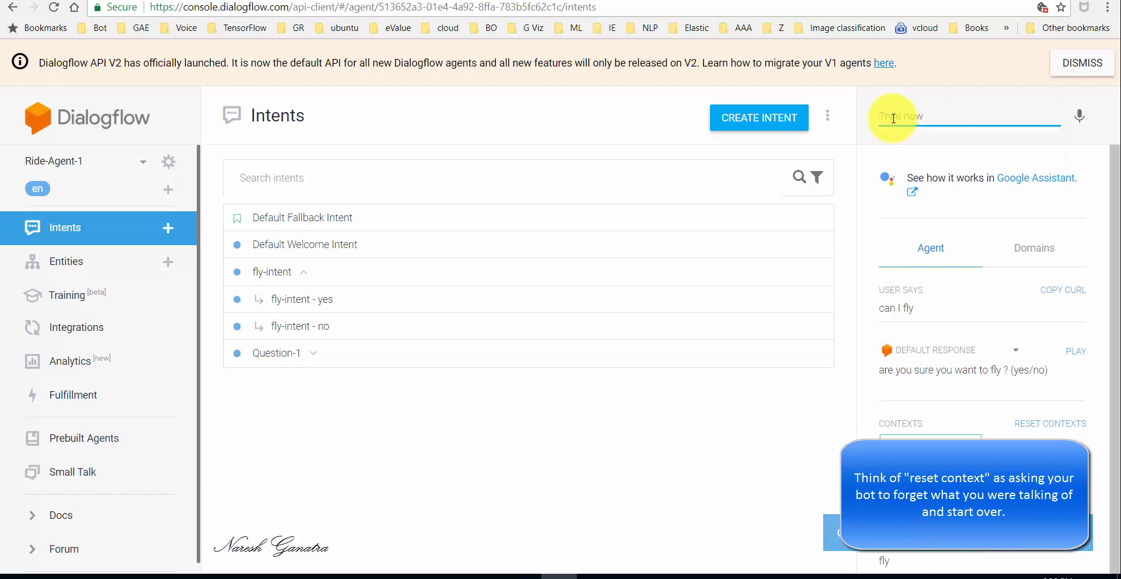
pyautogui.write('no')
pyautogui.press('Return')
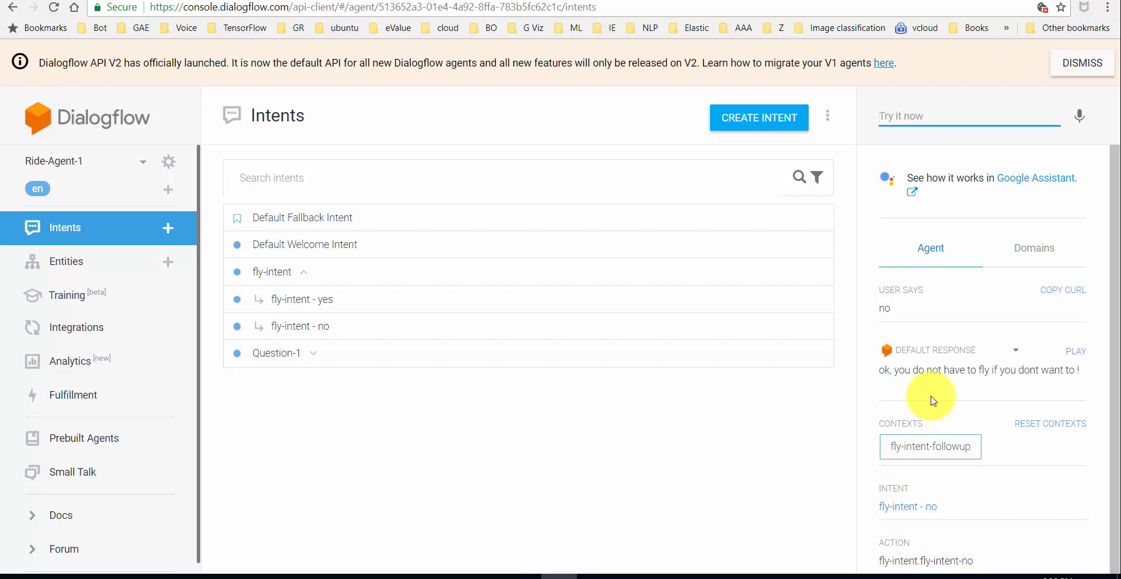
pyautogui.moveTo(339, 353)
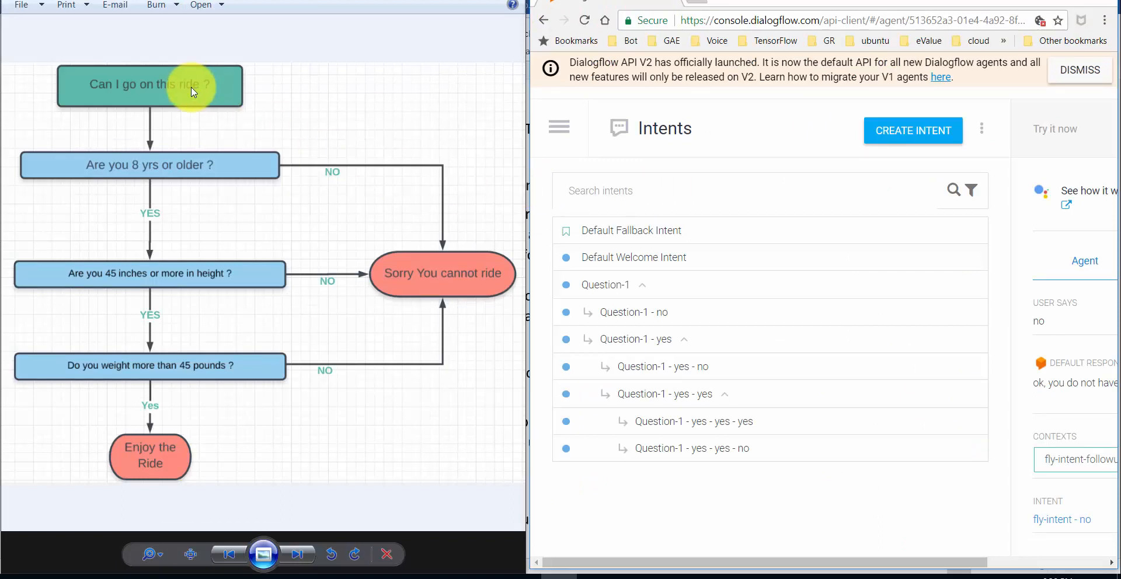
# - Review Question-1's response 'Are you 8 years or older ? (yes/no)' and return to the intents list
pyautogui.click(622, 292)
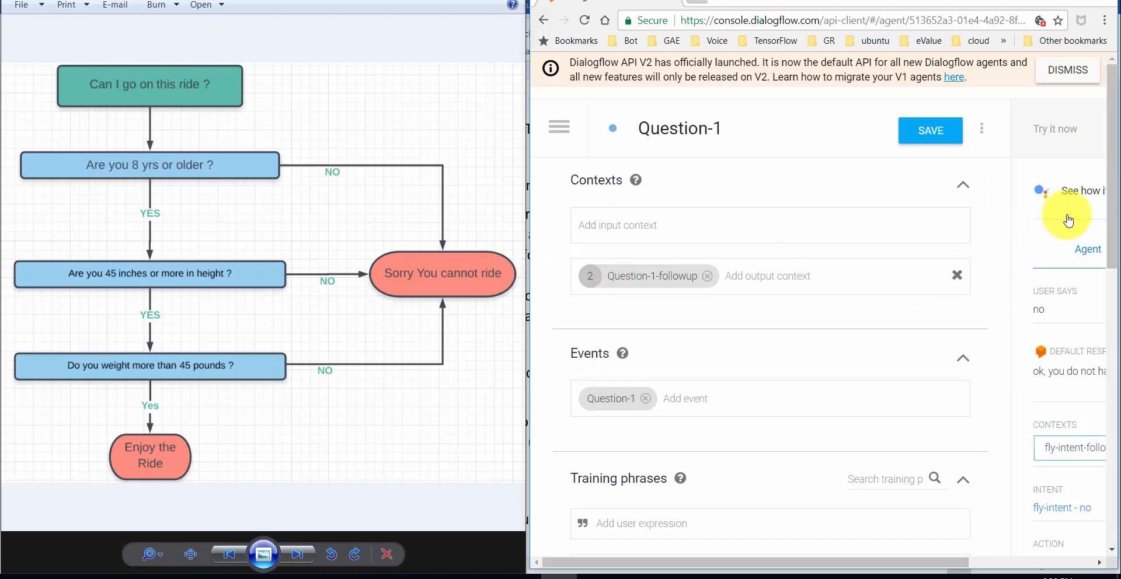
pyautogui.moveTo(1115, 175); pyautogui.dragTo(1115, 430)
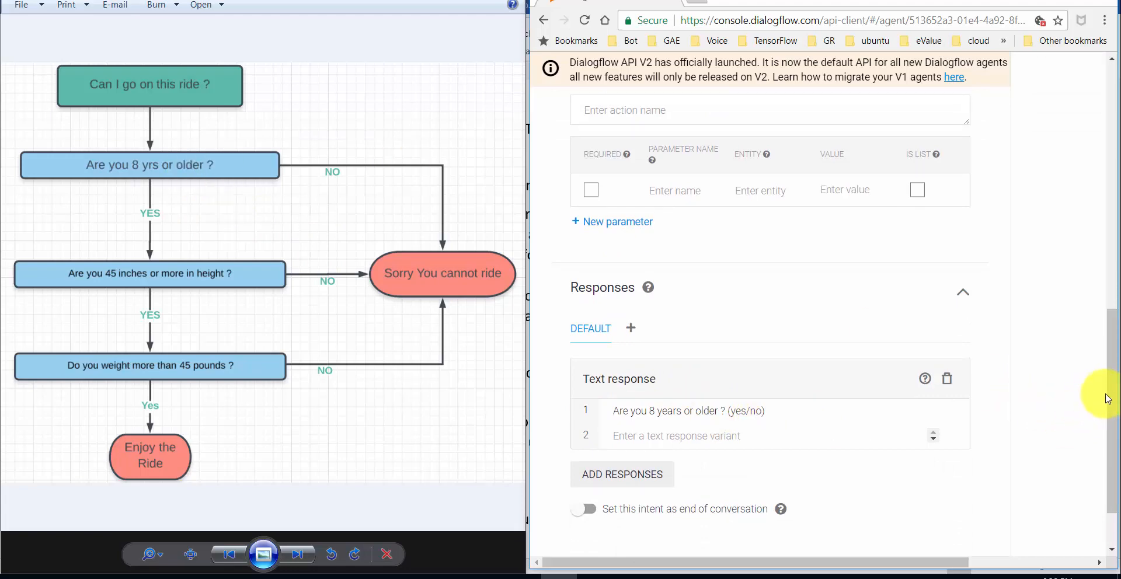
pyautogui.moveTo(1108, 397); pyautogui.dragTo(1106, 145)
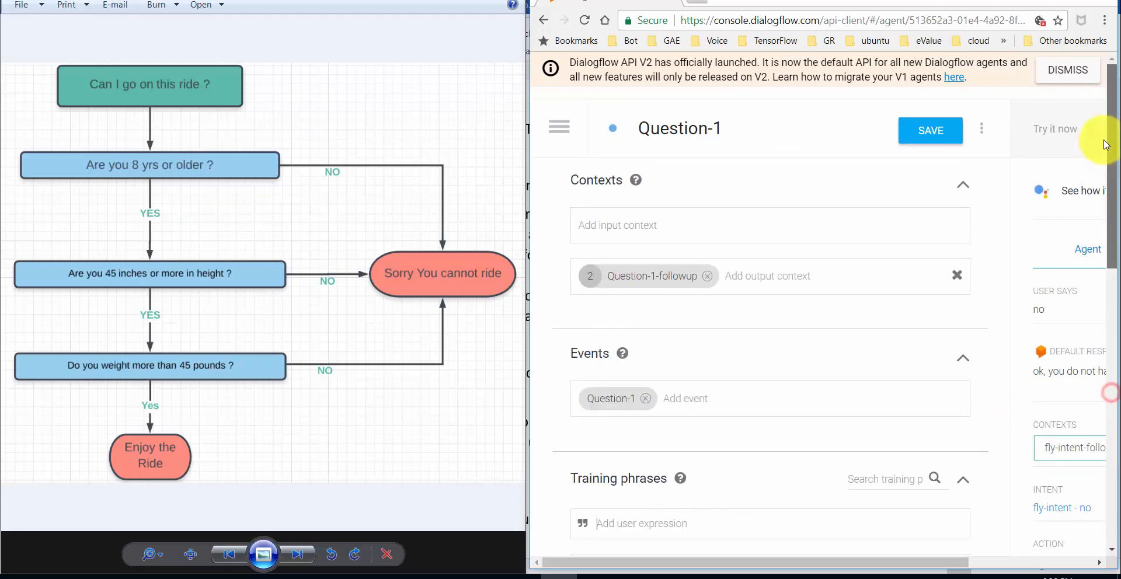
pyautogui.click(557, 127)
pyautogui.click(590, 243)
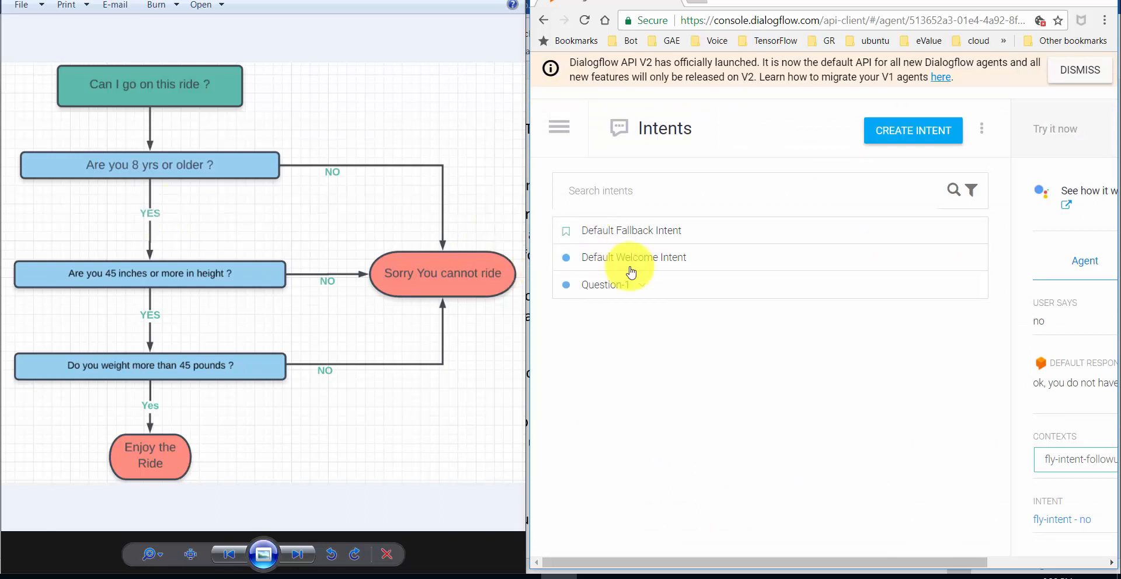
# - Review the Question-1 - yes intent, then expand Question-1 and Question-1 - yes to list their follow-ups
pyautogui.click(634, 285)
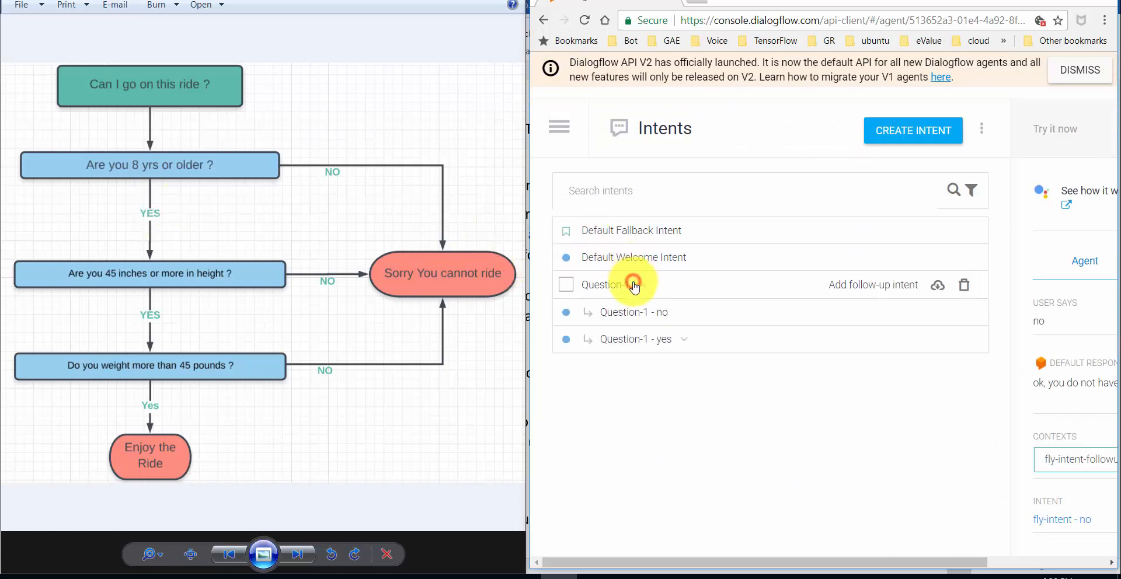
pyautogui.click(683, 338)
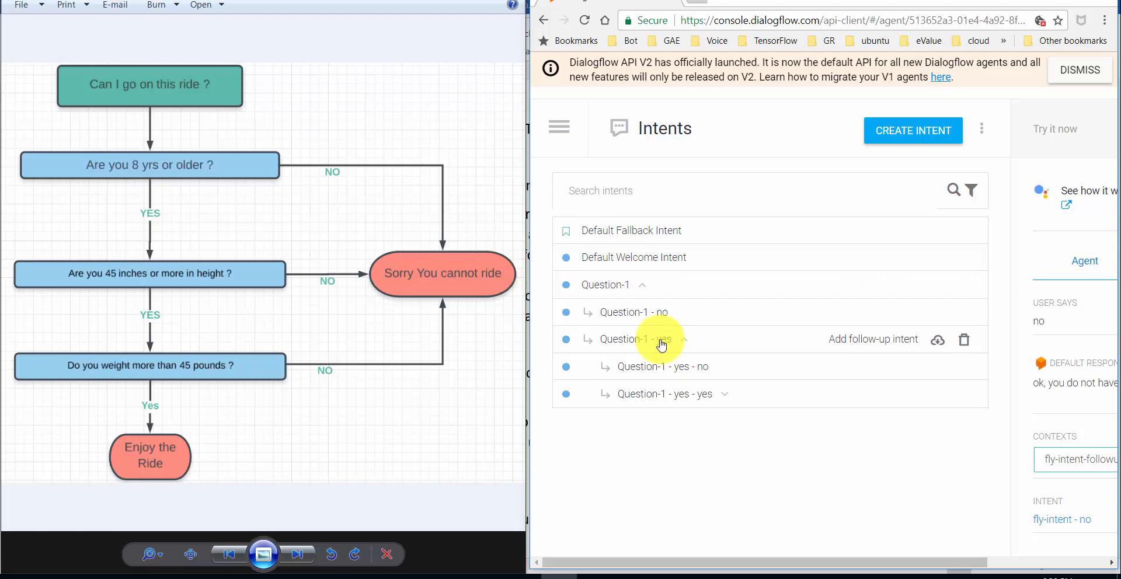
pyautogui.click(662, 343)
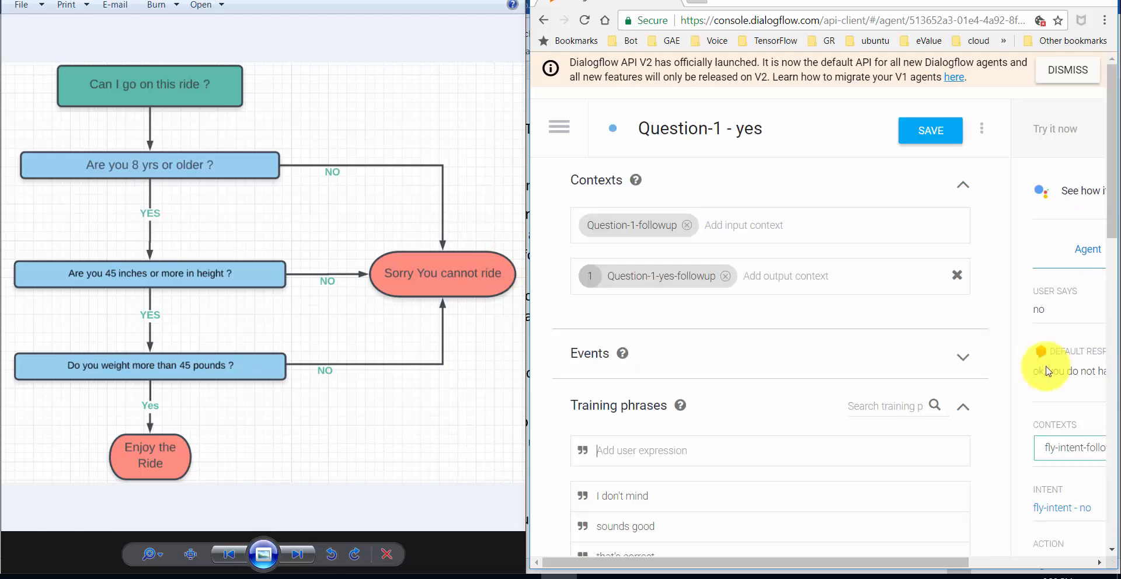
pyautogui.moveTo(1114, 215); pyautogui.dragTo(1113, 485)
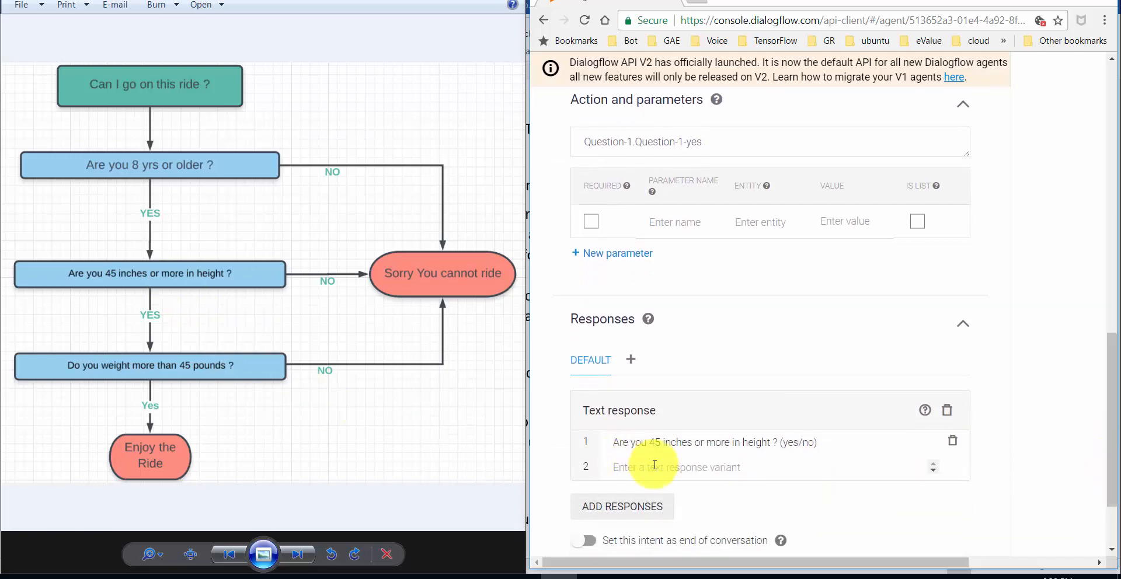
pyautogui.moveTo(1116, 403); pyautogui.dragTo(1101, 138)
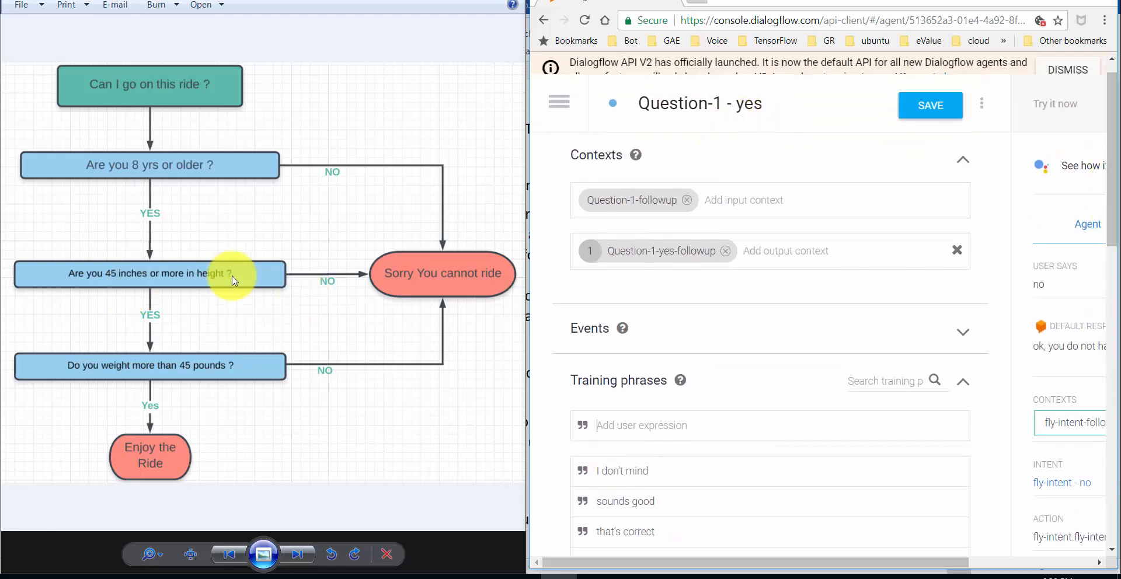
pyautogui.click(558, 103)
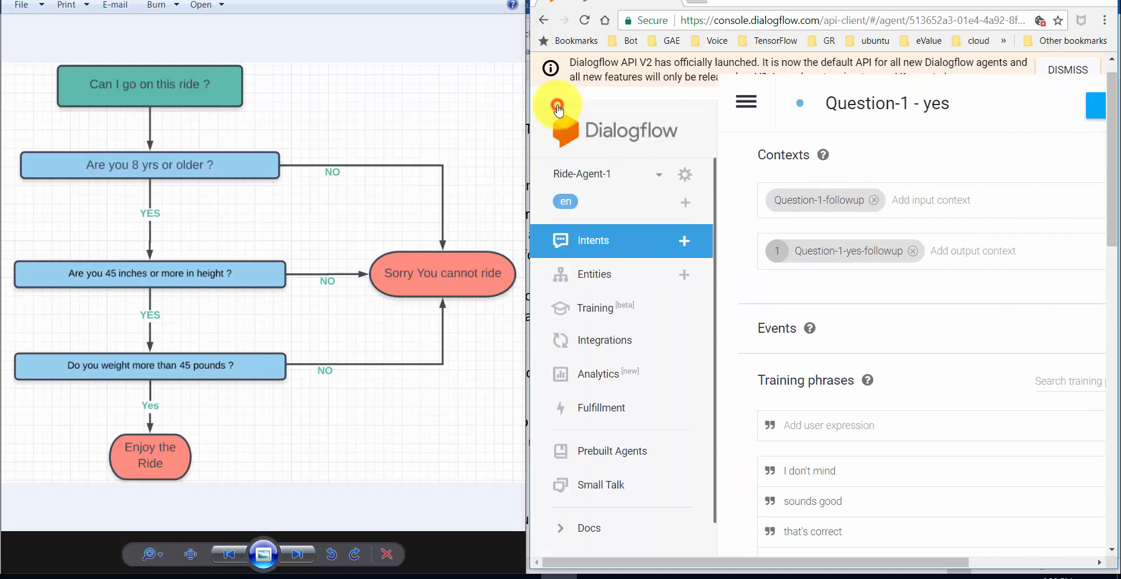
pyautogui.click(613, 240)
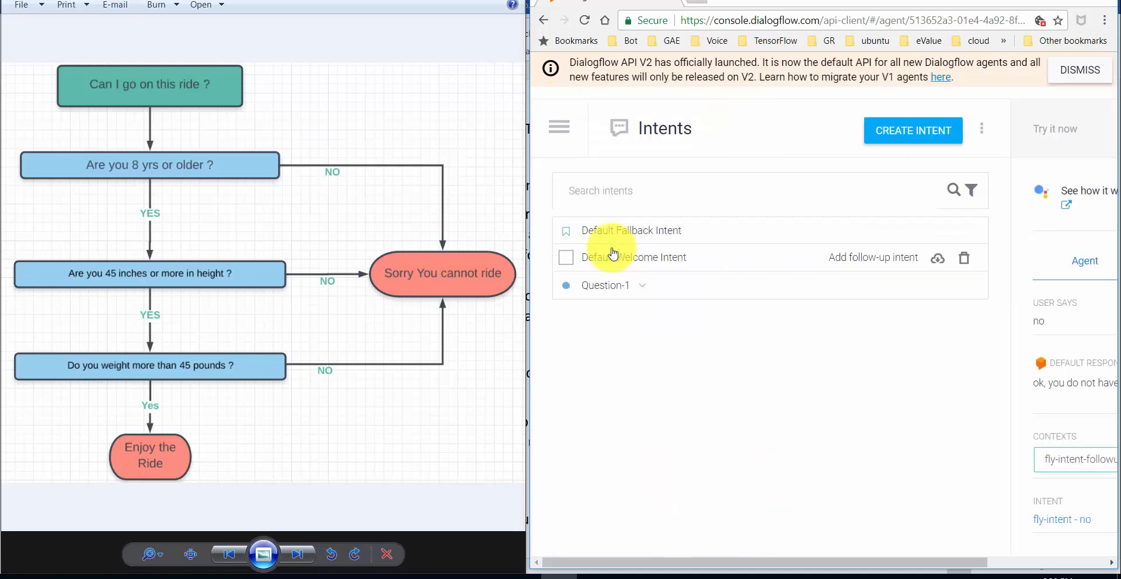
pyautogui.click(643, 285)
pyautogui.click(684, 341)
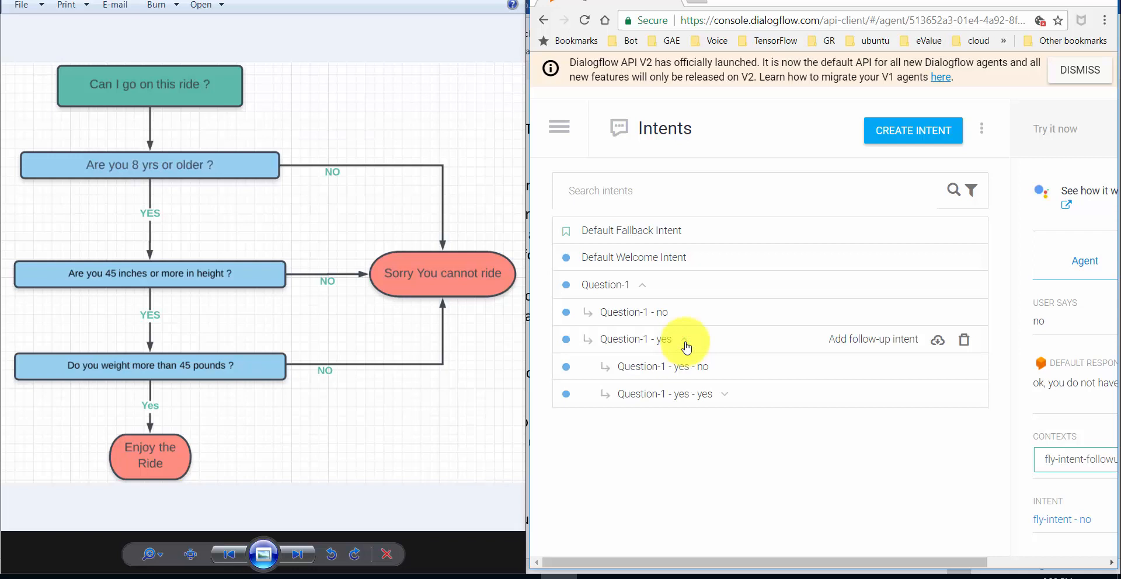
# - Open Question-1 - yes - yes and scroll through its response
pyautogui.click(683, 402)
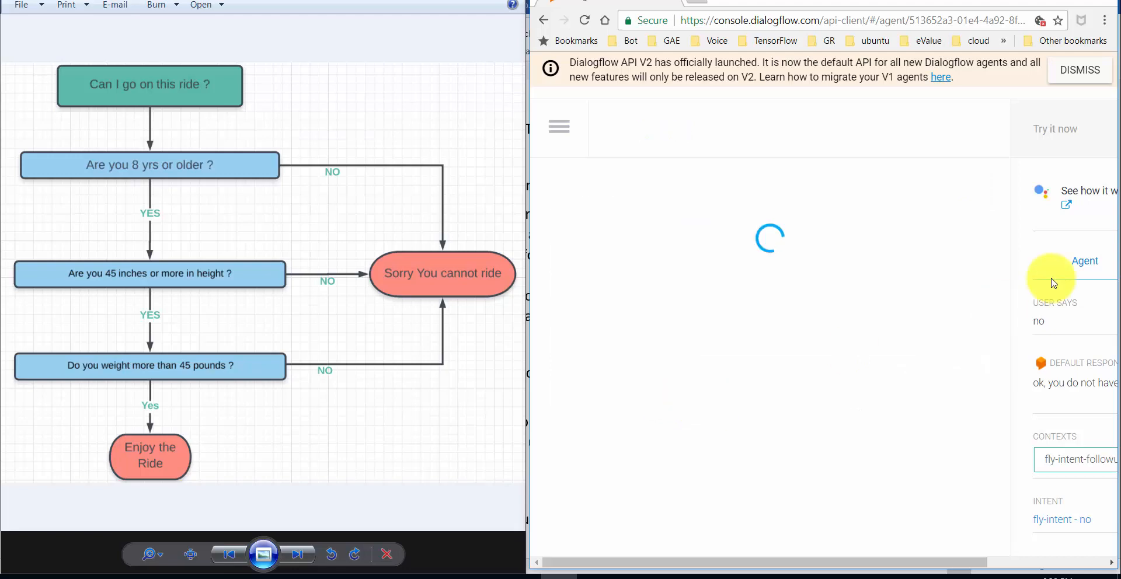
pyautogui.moveTo(1116, 170); pyautogui.dragTo(1101, 450)
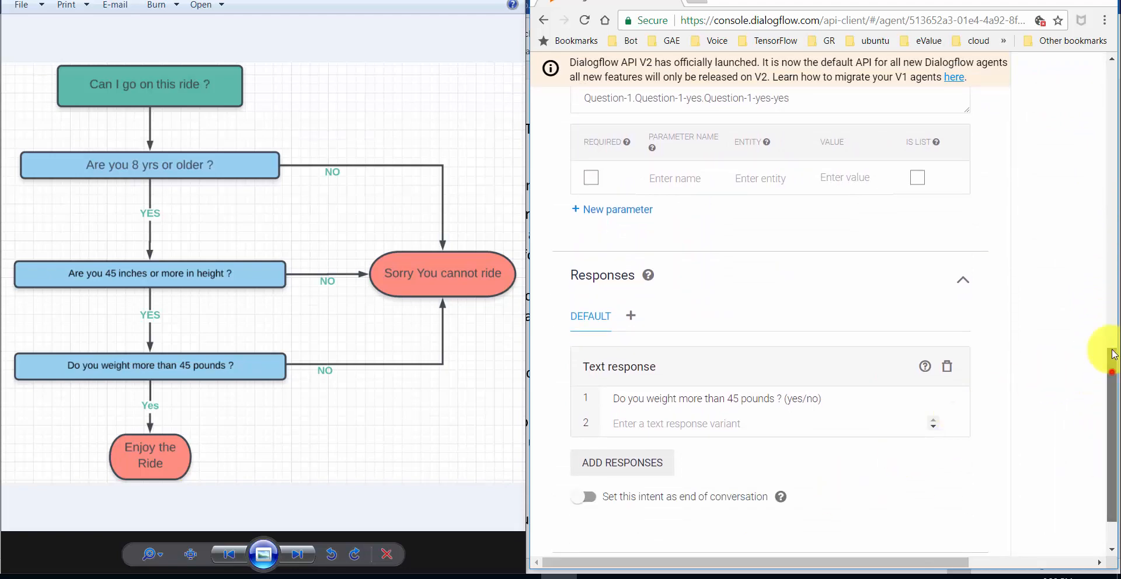
pyautogui.moveTo(1113, 354); pyautogui.dragTo(1113, 93)
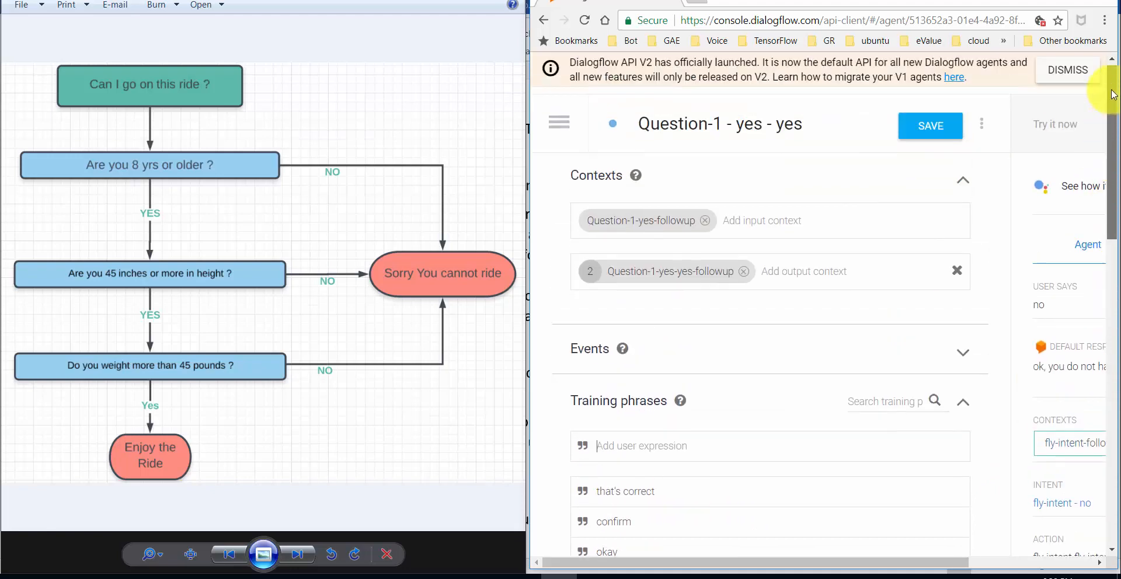
# - Back in Intents, expand the Question-1 tree and open Question-1 - yes - yes - yes to check its ride-approval reply
pyautogui.click(559, 122)
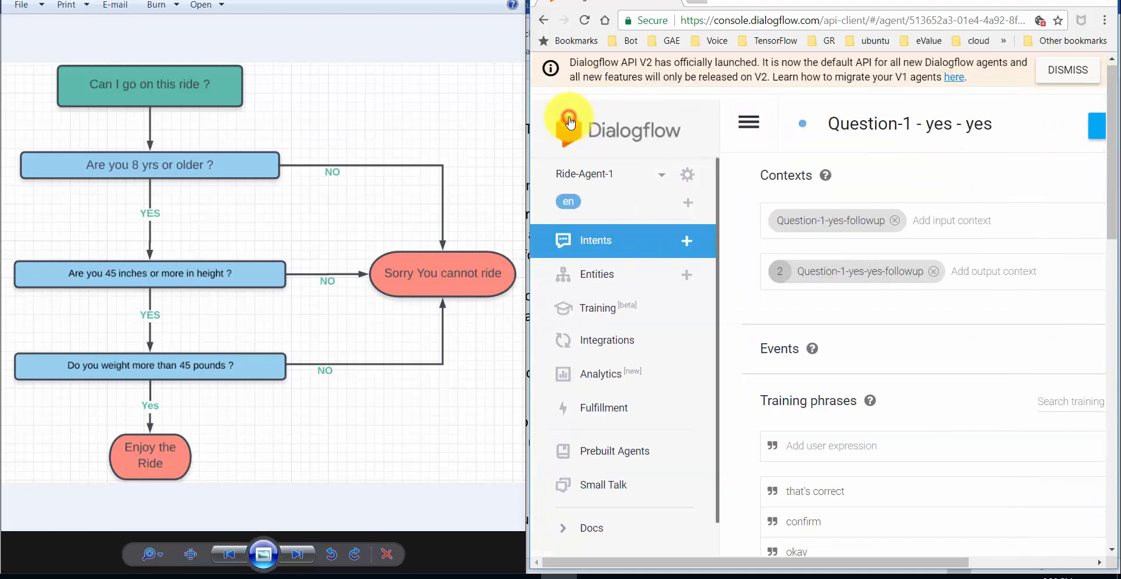
pyautogui.click(606, 250)
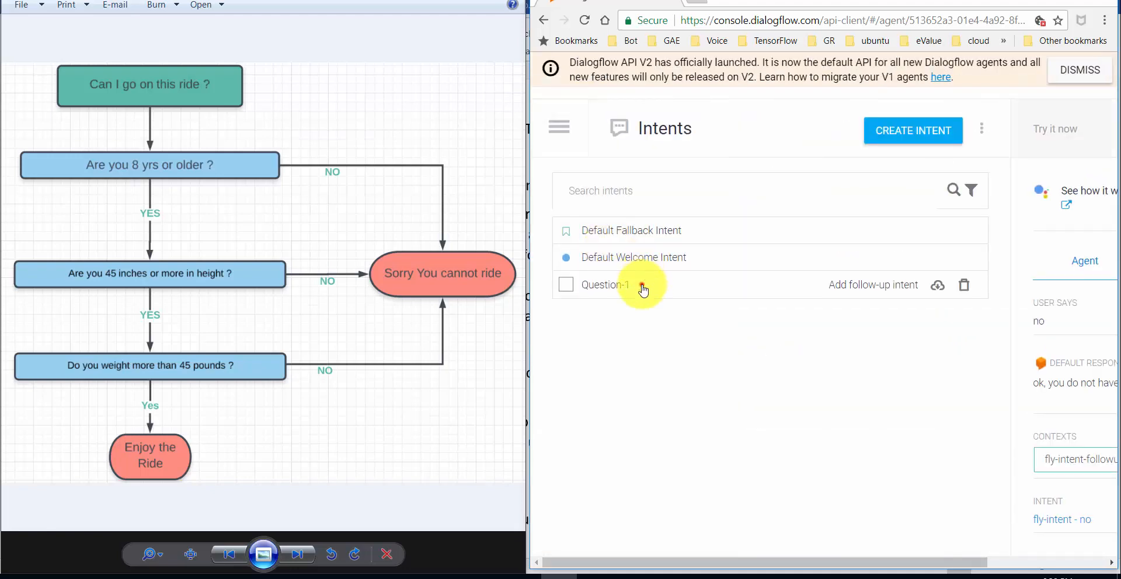
pyautogui.click(643, 285)
pyautogui.click(683, 340)
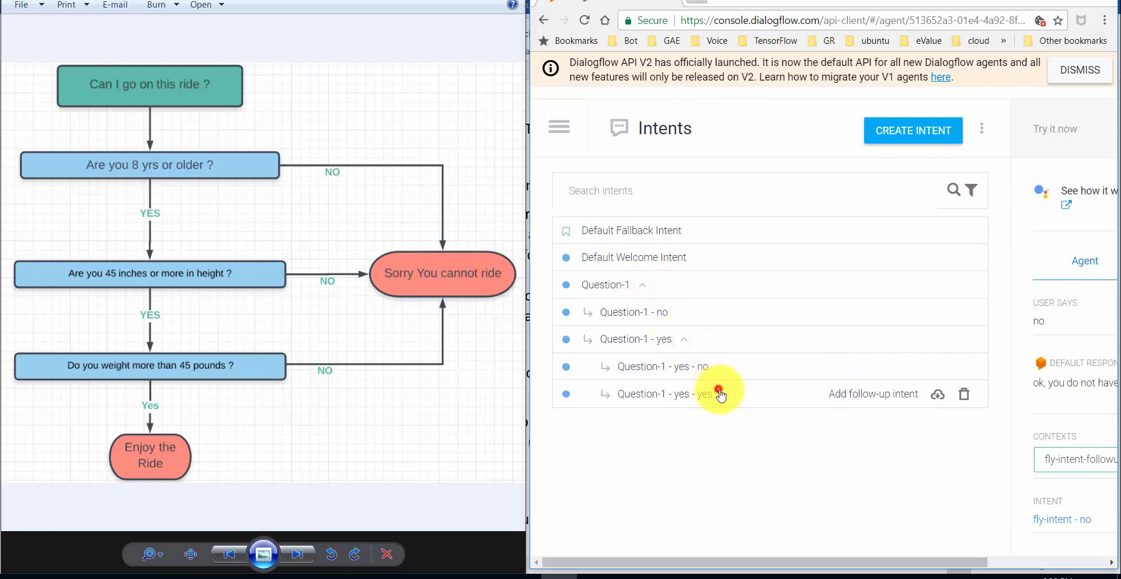
pyautogui.click(720, 393)
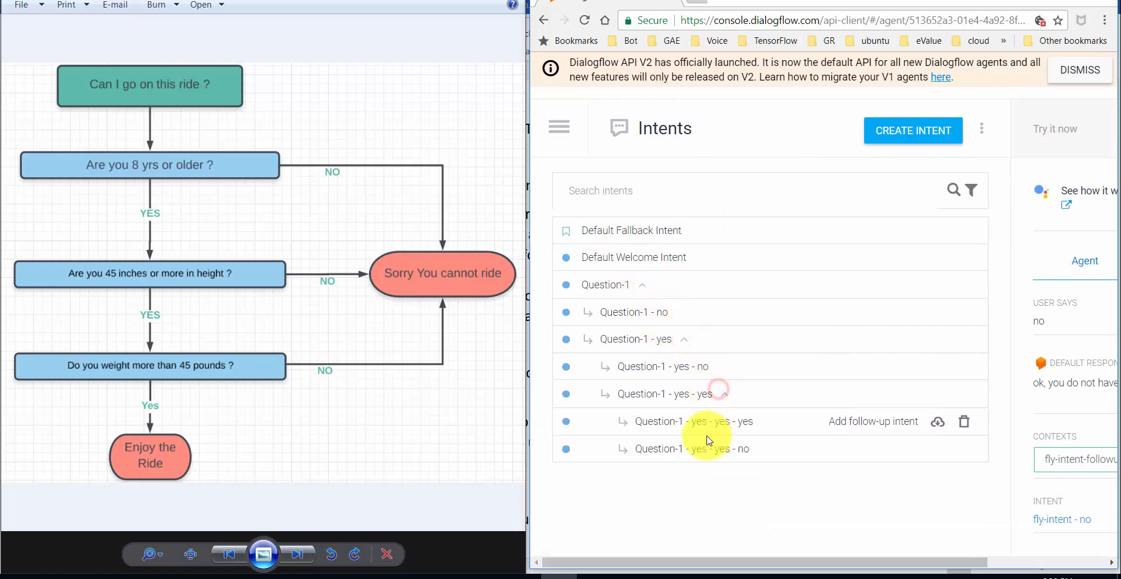
pyautogui.click(745, 432)
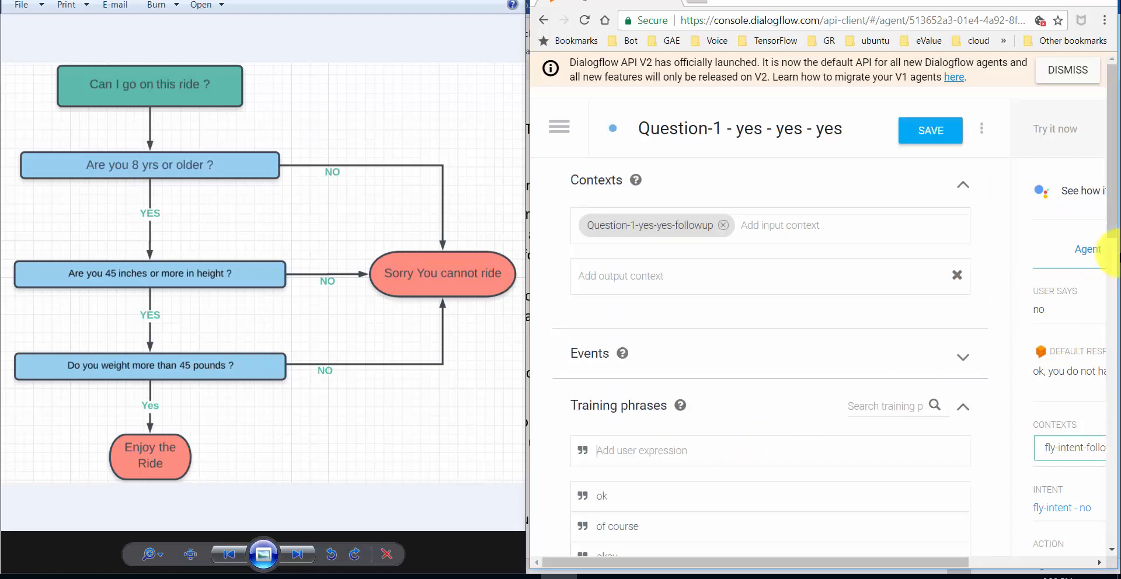
pyautogui.moveTo(1114, 192); pyautogui.dragTo(1116, 458)
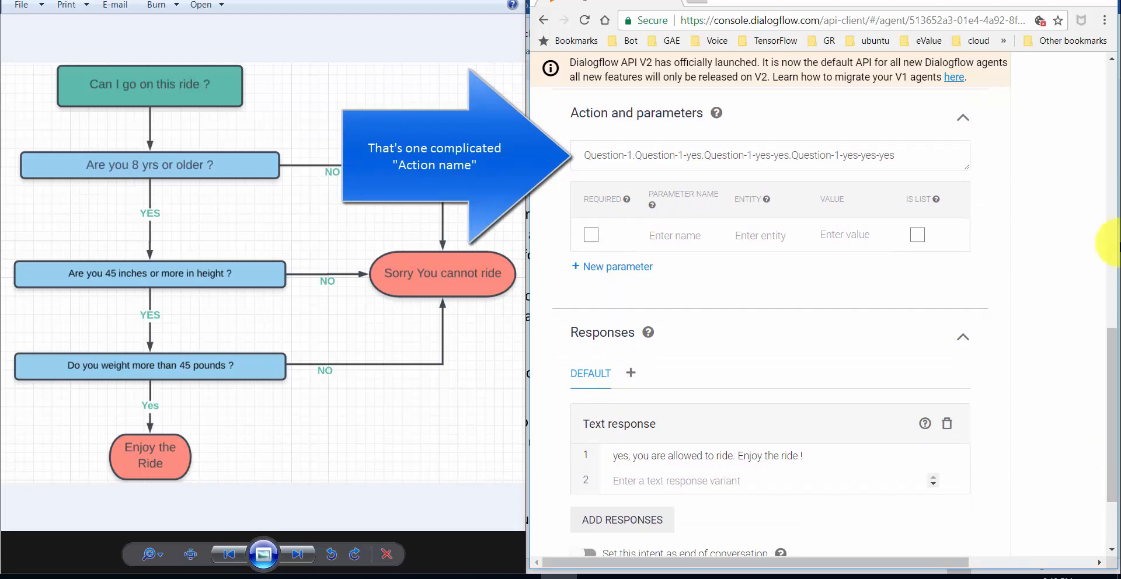
pyautogui.click(1114, 76)
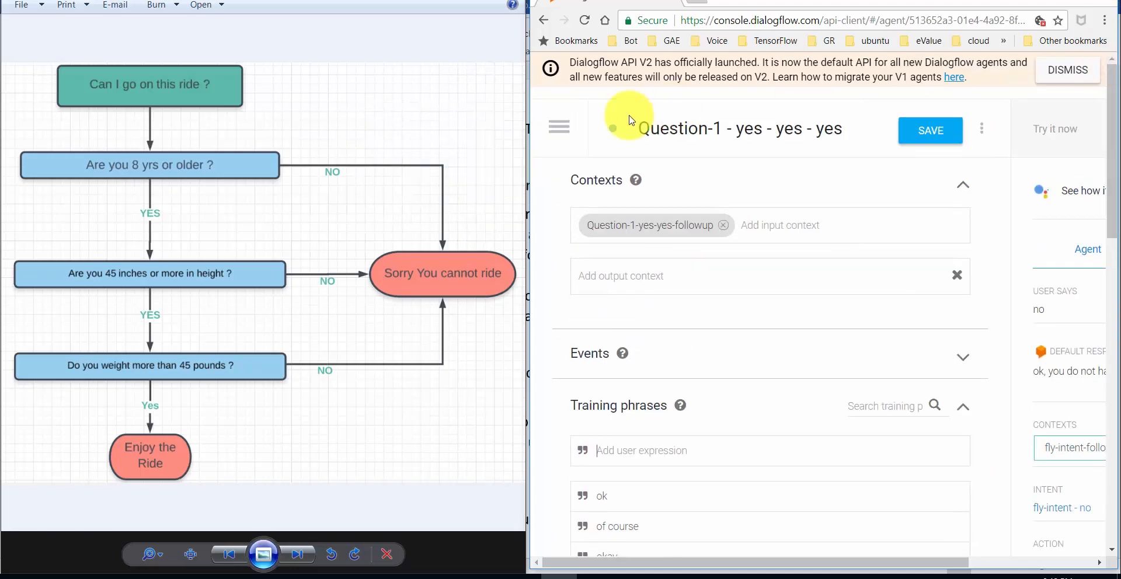
pyautogui.click(558, 127)
# - Return to Intents, expand the Question-1 branches and reopen Question-1 - yes - yes - yes
pyautogui.click(616, 239)
pyautogui.click(638, 284)
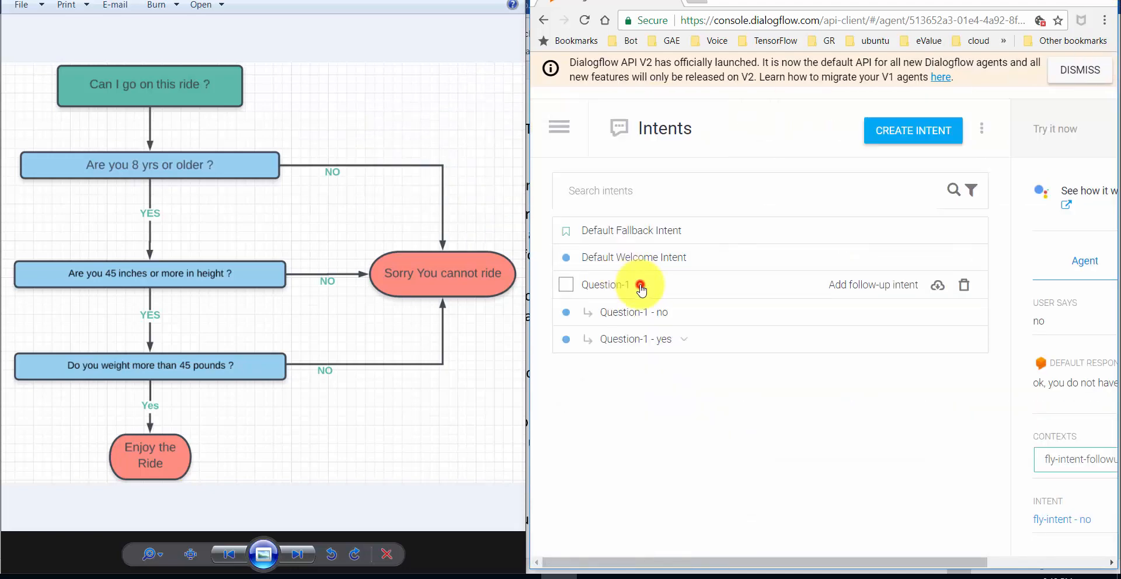
pyautogui.click(687, 344)
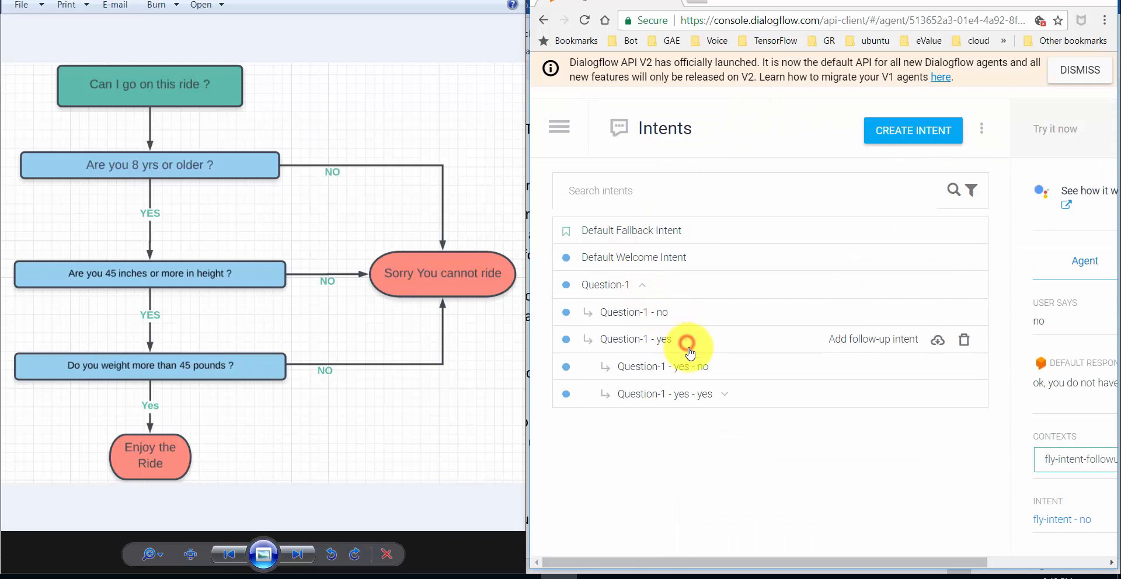
pyautogui.click(721, 394)
pyautogui.click(730, 428)
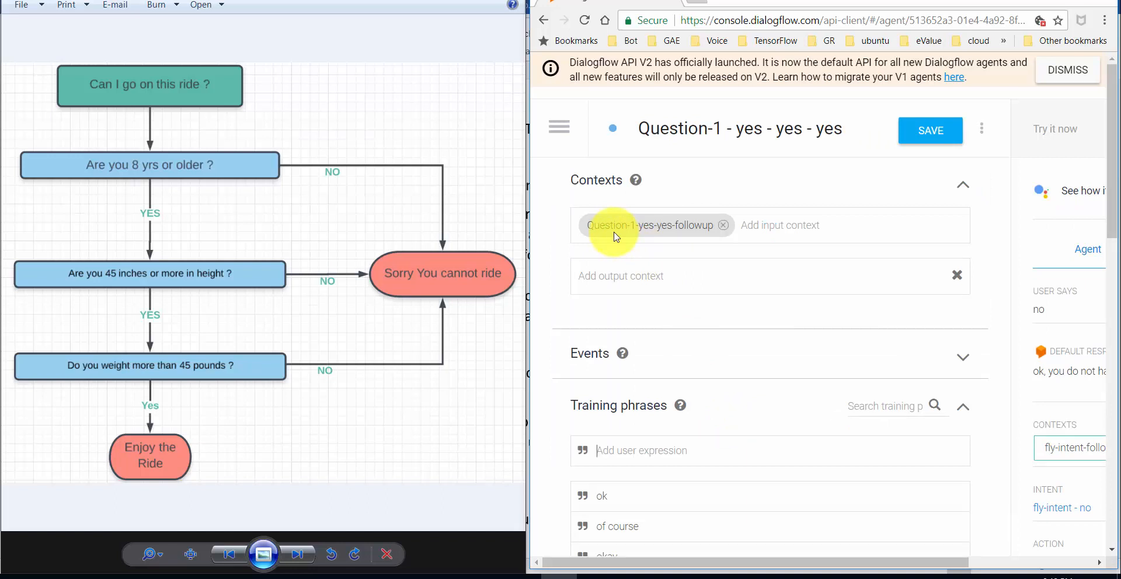
# - Return to Intents and expand Question-1, Question-1 - yes and Question-1 - yes - yes
pyautogui.click(566, 128)
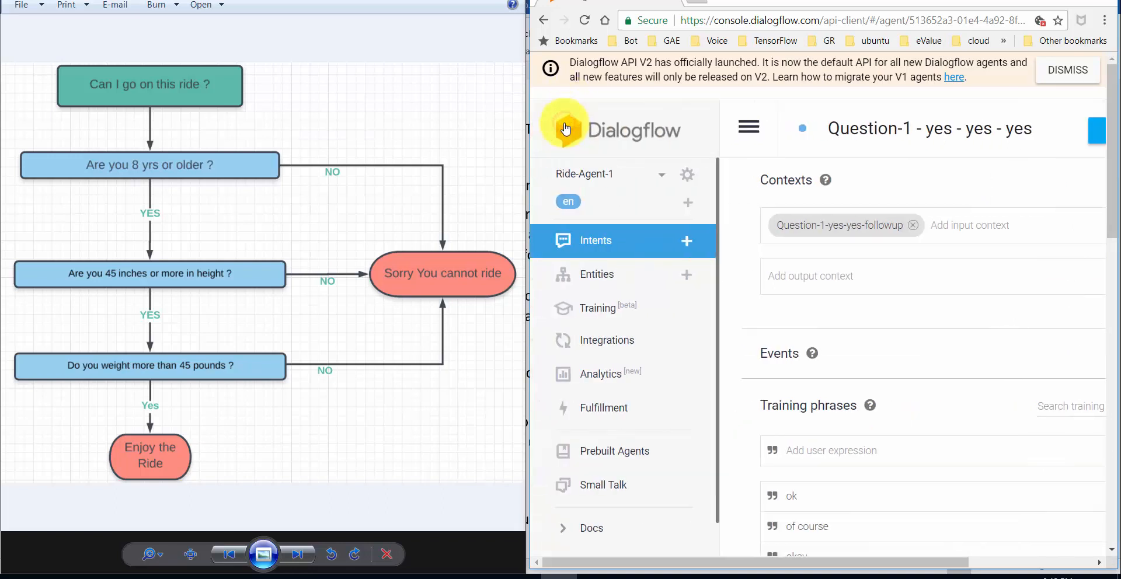
pyautogui.click(624, 253)
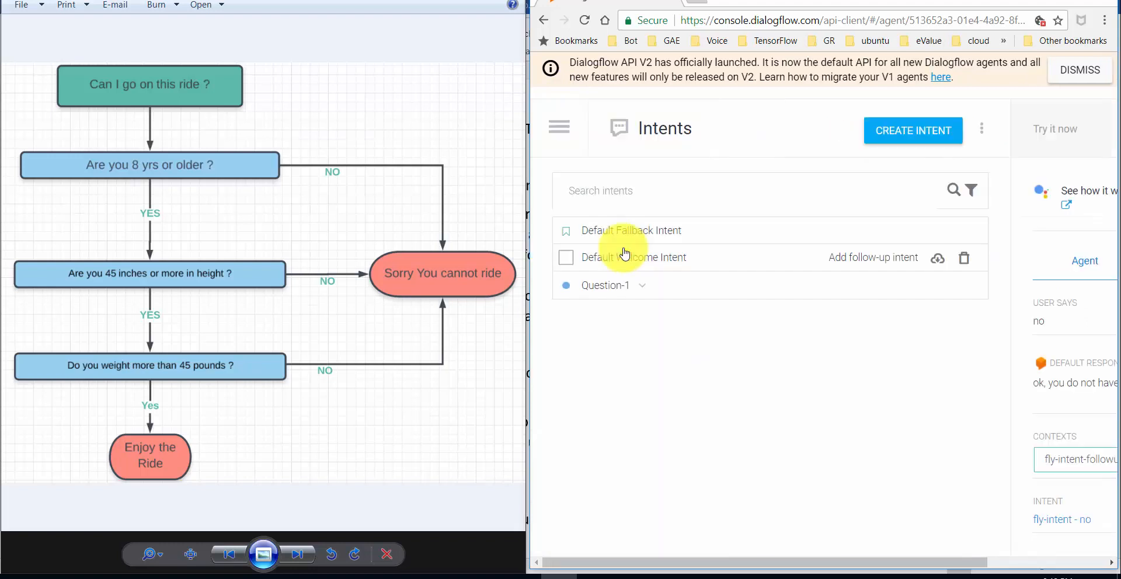
pyautogui.click(639, 285)
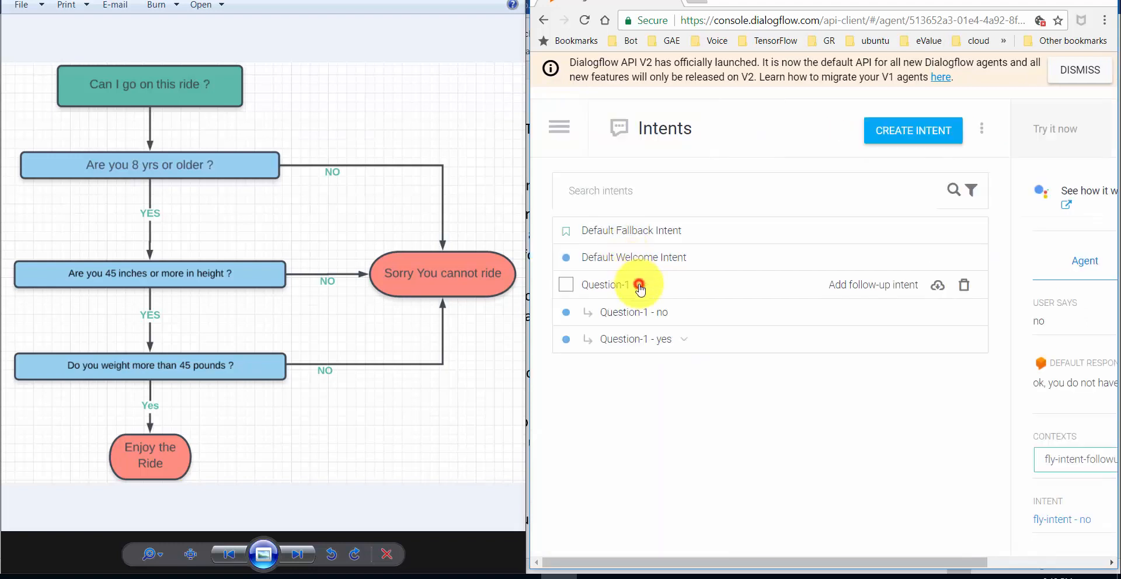
pyautogui.click(682, 340)
pyautogui.click(723, 397)
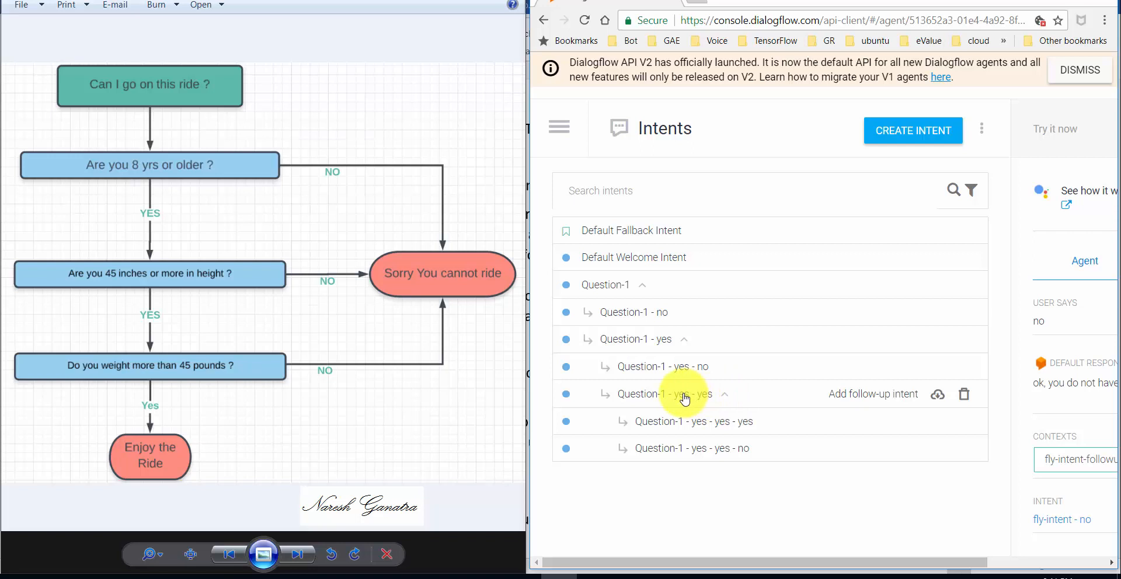
# - Add 'yup' as a training phrase to Question-1 - yes
pyautogui.click(646, 337)
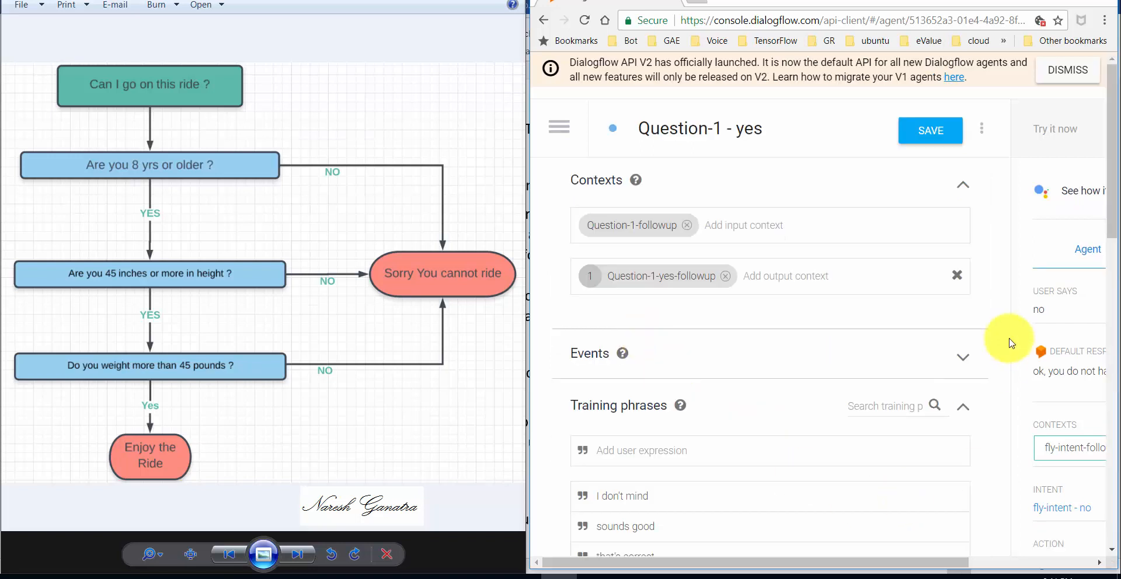
pyautogui.moveTo(1115, 186); pyautogui.dragTo(1116, 264)
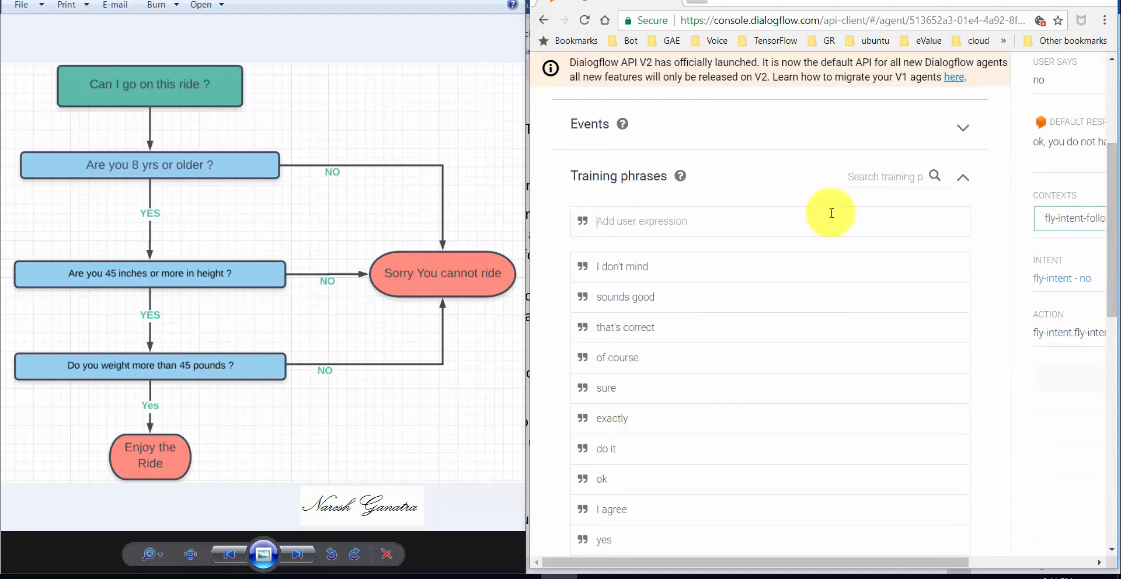
pyautogui.write('yup')
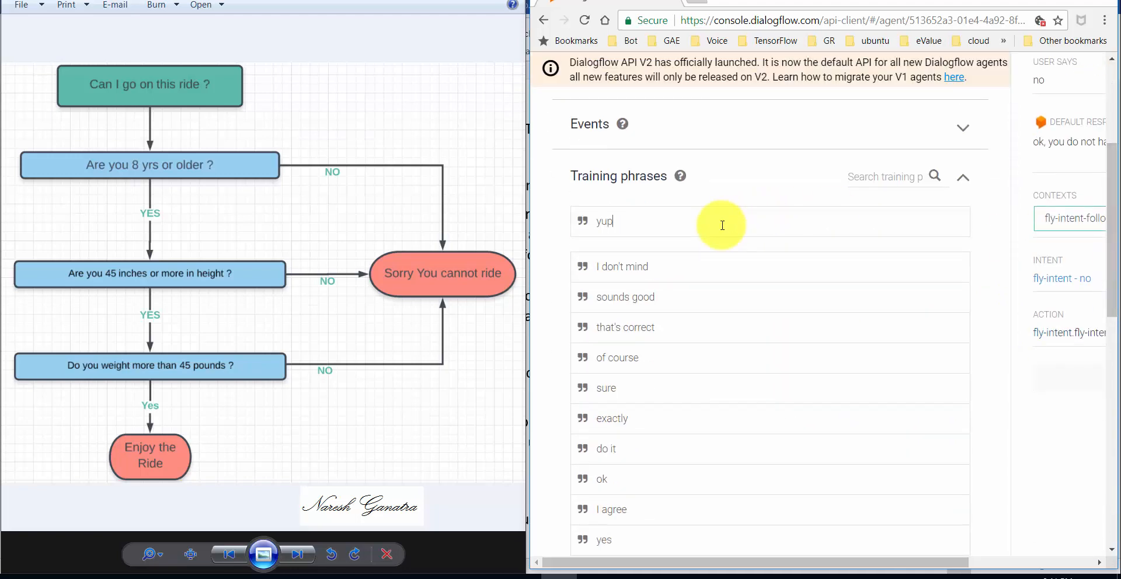
pyautogui.press('Return')
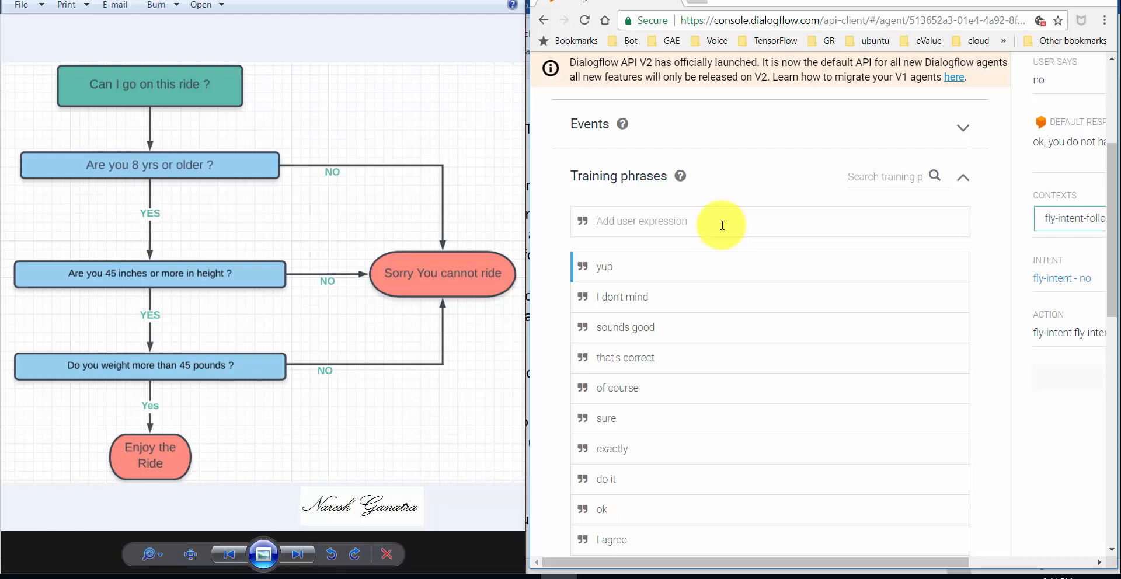
# - Go back to the Intents list without saving, then expand Question-1
pyautogui.click(1112, 105)
pyautogui.click(559, 127)
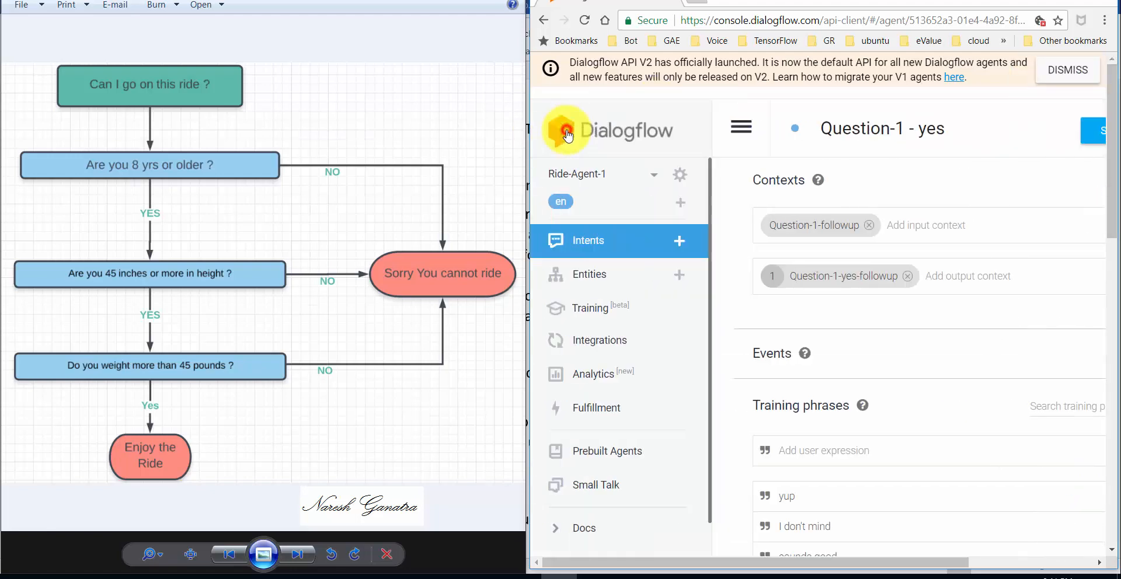
pyautogui.click(604, 239)
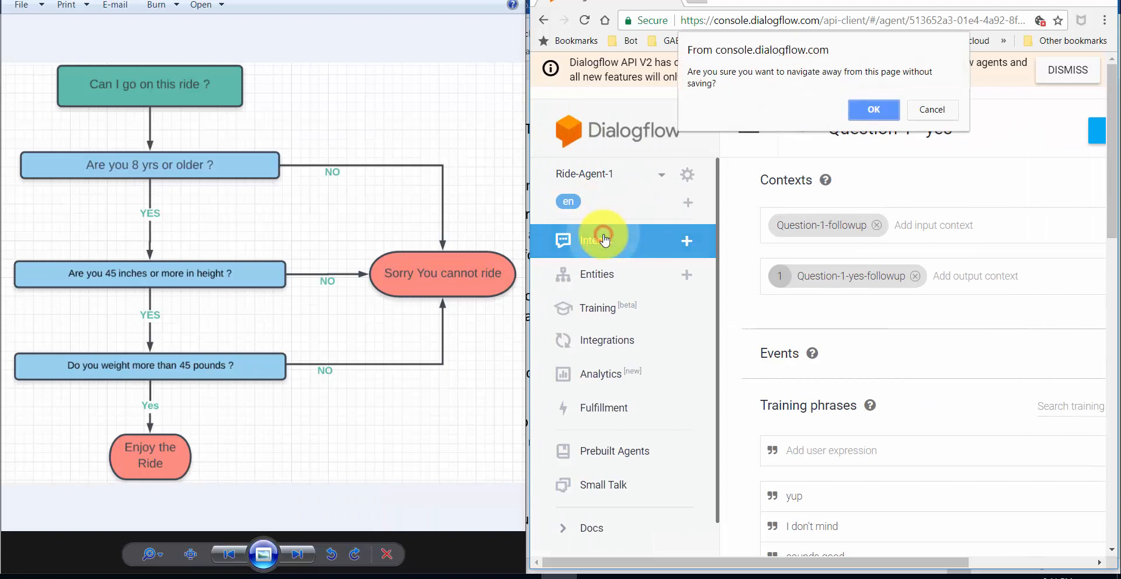
pyautogui.click(869, 108)
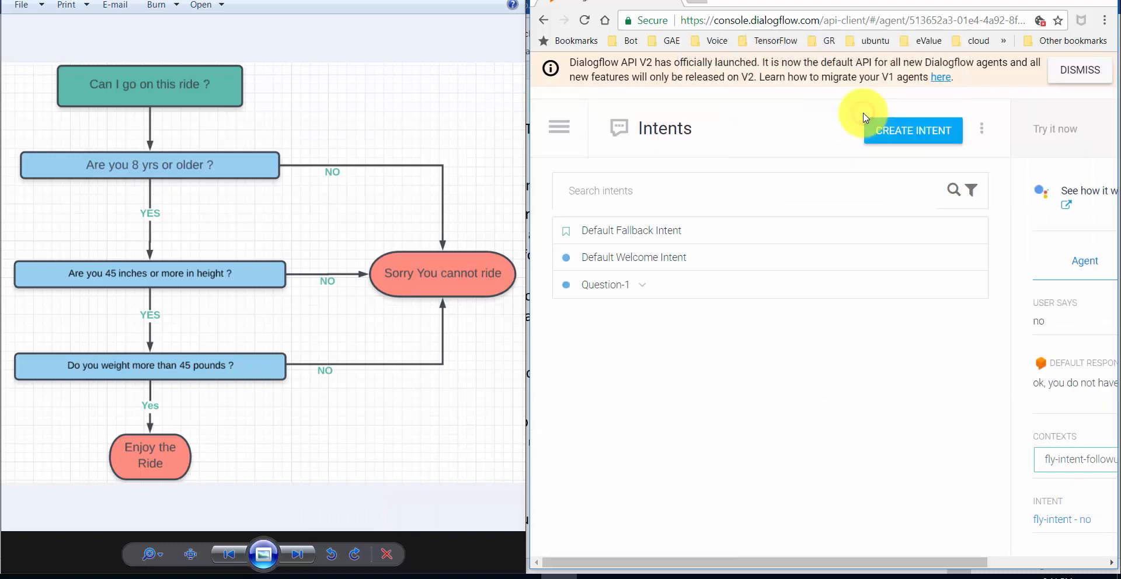
pyautogui.click(642, 285)
# - Expand Question-1 - yes and Question-1 - yes - yes, then open Question-1 - yes - no
pyautogui.click(681, 341)
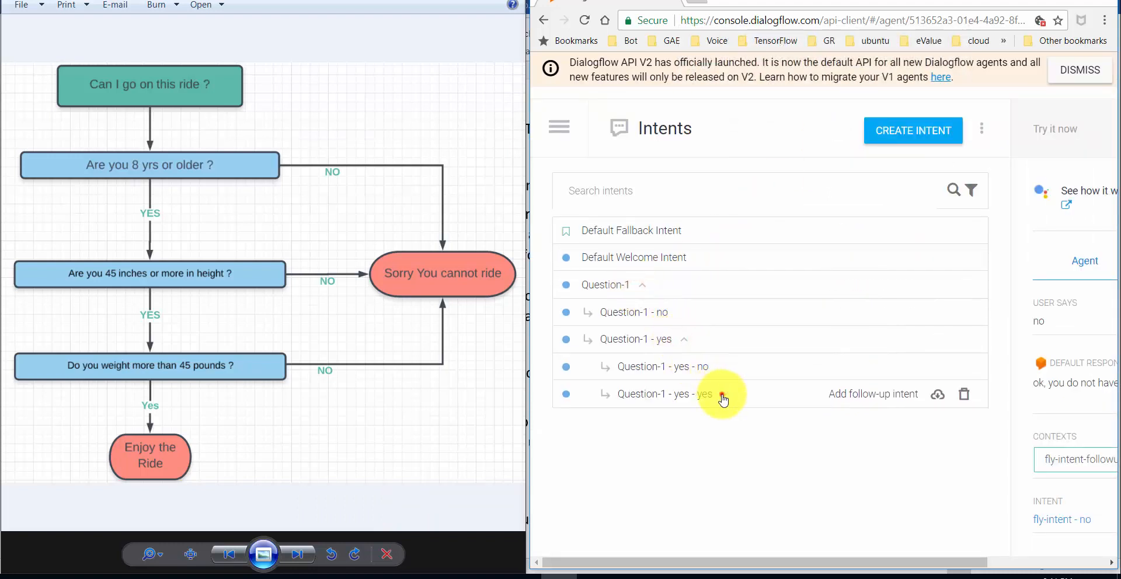
pyautogui.click(723, 394)
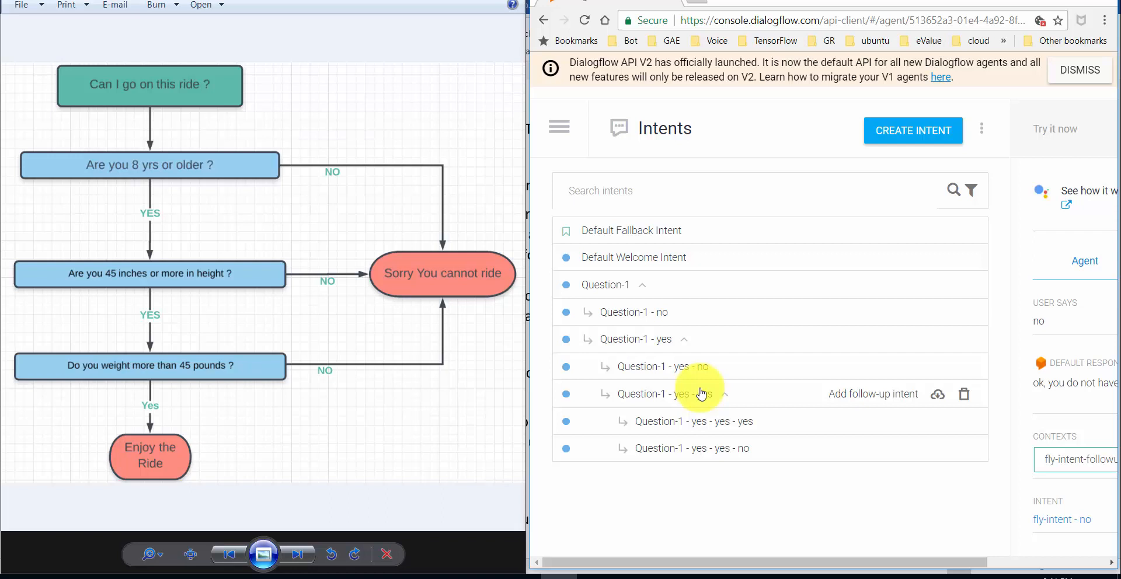
pyautogui.click(687, 370)
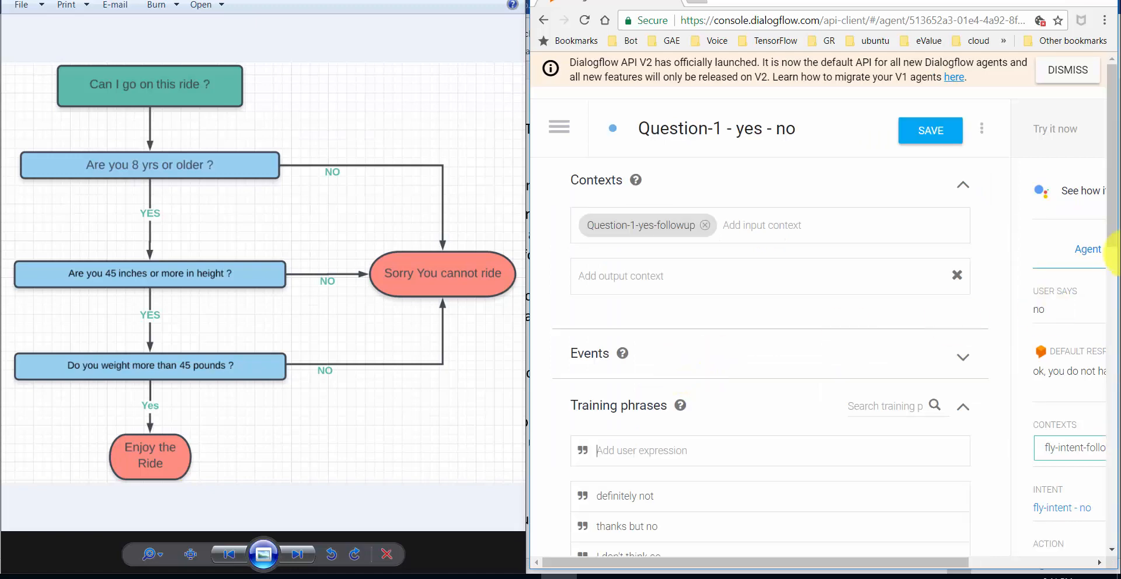
# - Add 'nada' as a training phrase to Question-1 - yes - no, then switch to the Word notes
pyautogui.moveTo(1111, 212); pyautogui.dragTo(1111, 265)
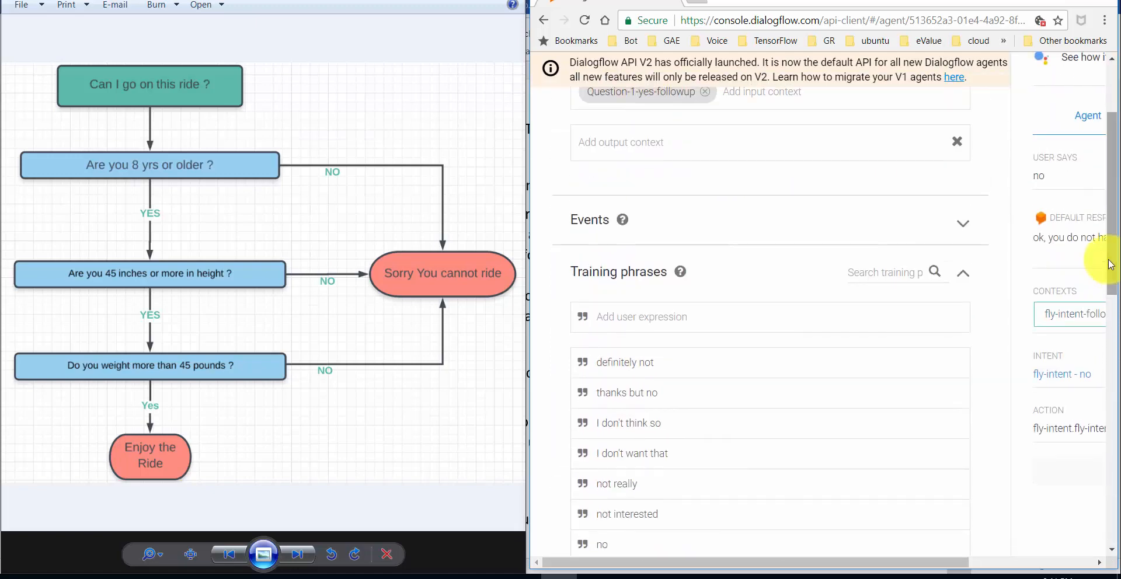
pyautogui.write('nada')
pyautogui.press('Return')
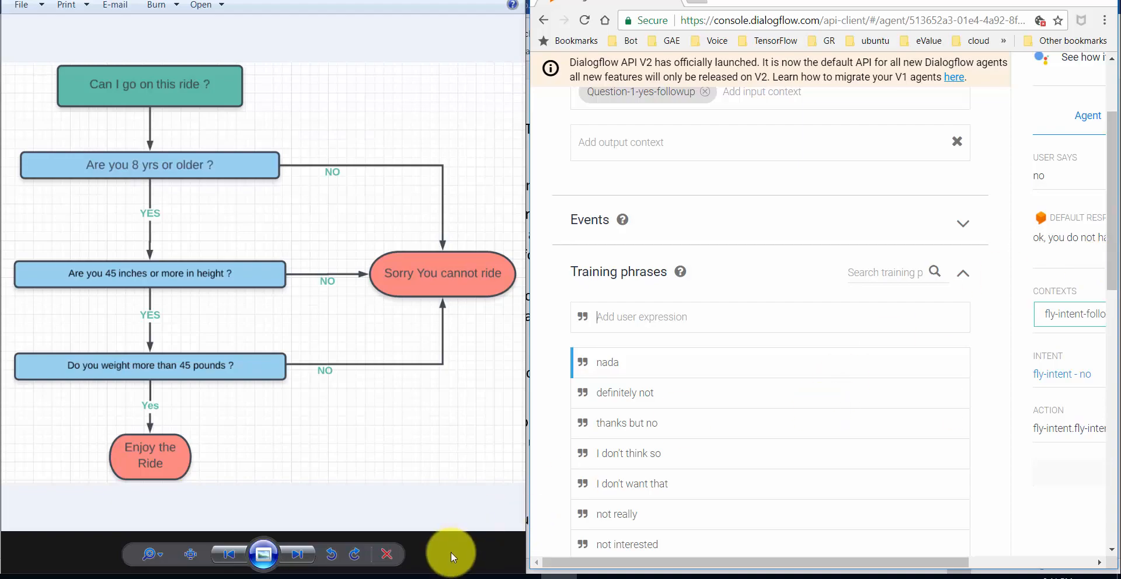
pyautogui.click(492, 578)
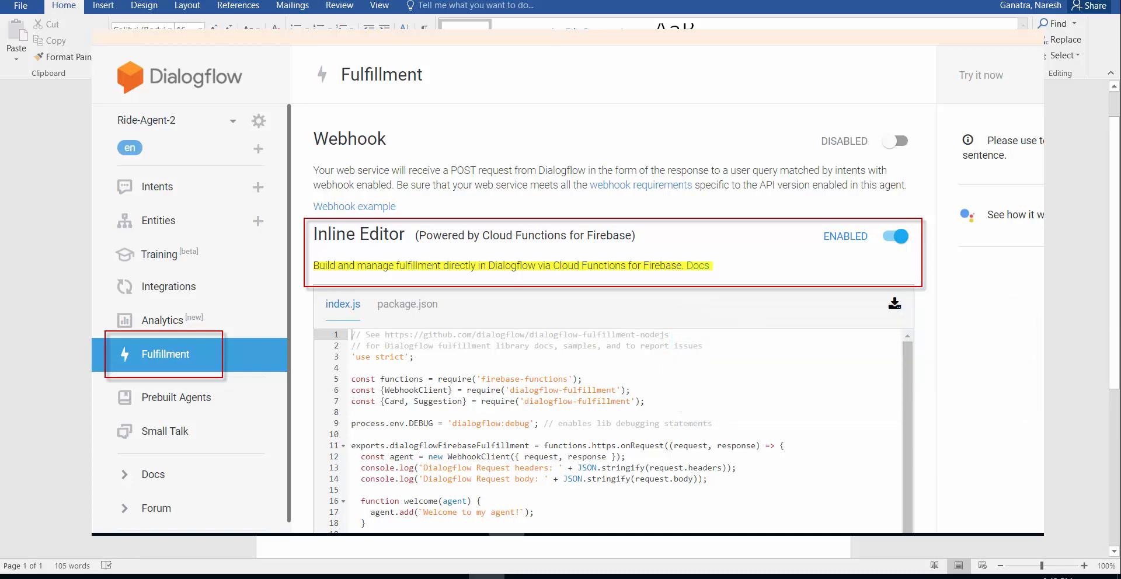
# - Glance at the Word decision-tree notes, then bring Dialogflow back and maximize it
pyautogui.click(559, 577)
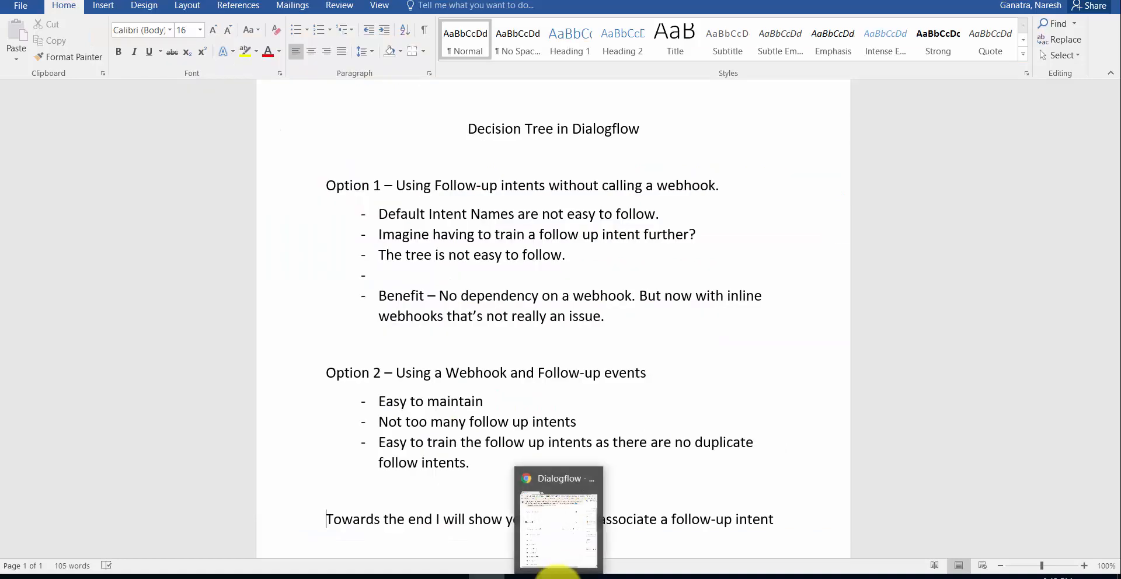
pyautogui.click(558, 576)
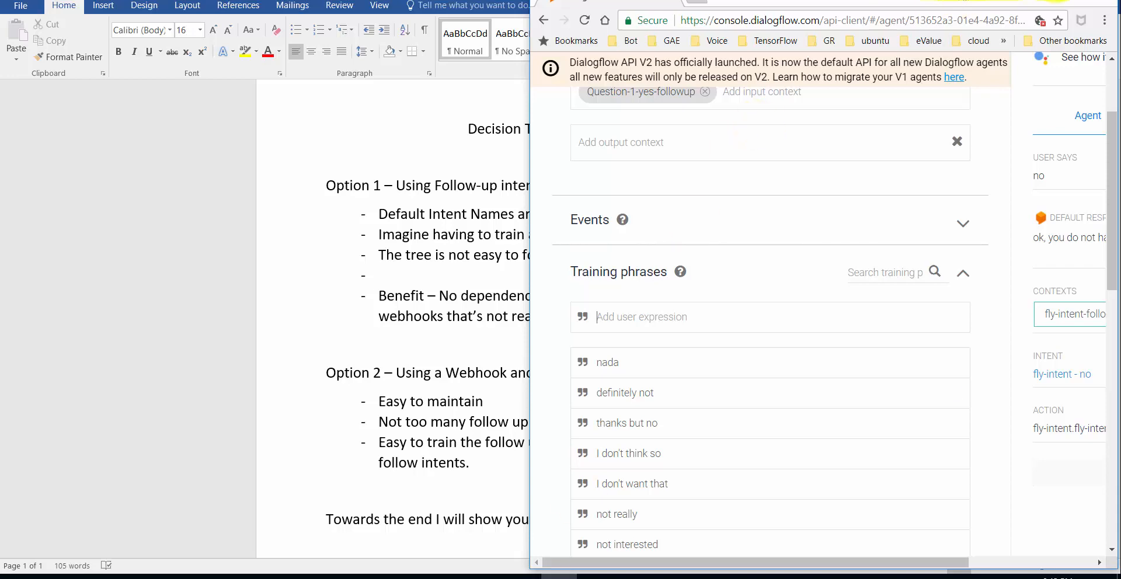
pyautogui.doubleClick(1057, 2)
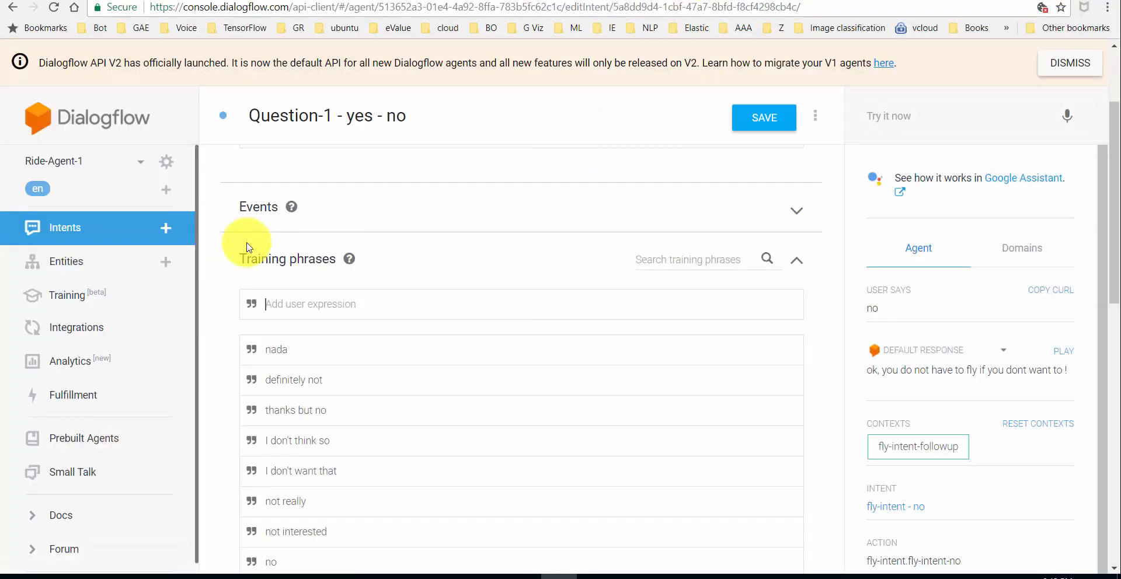
# - Switch to the Ride-Agent-2 agent, discarding the unsaved Question-1 - yes - no edits
pyautogui.click(140, 162)
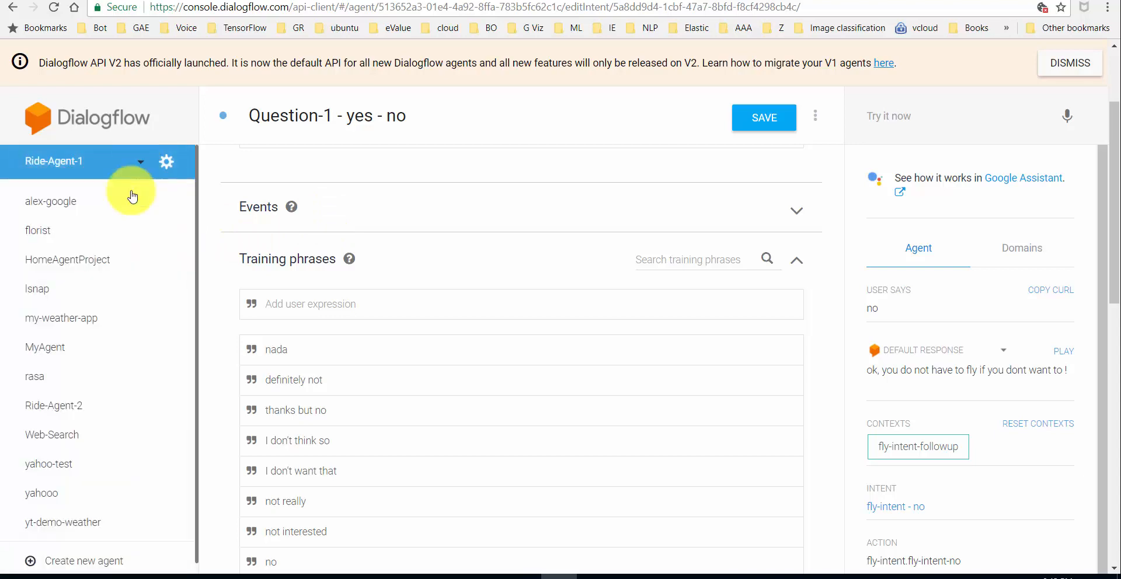
pyautogui.click(75, 405)
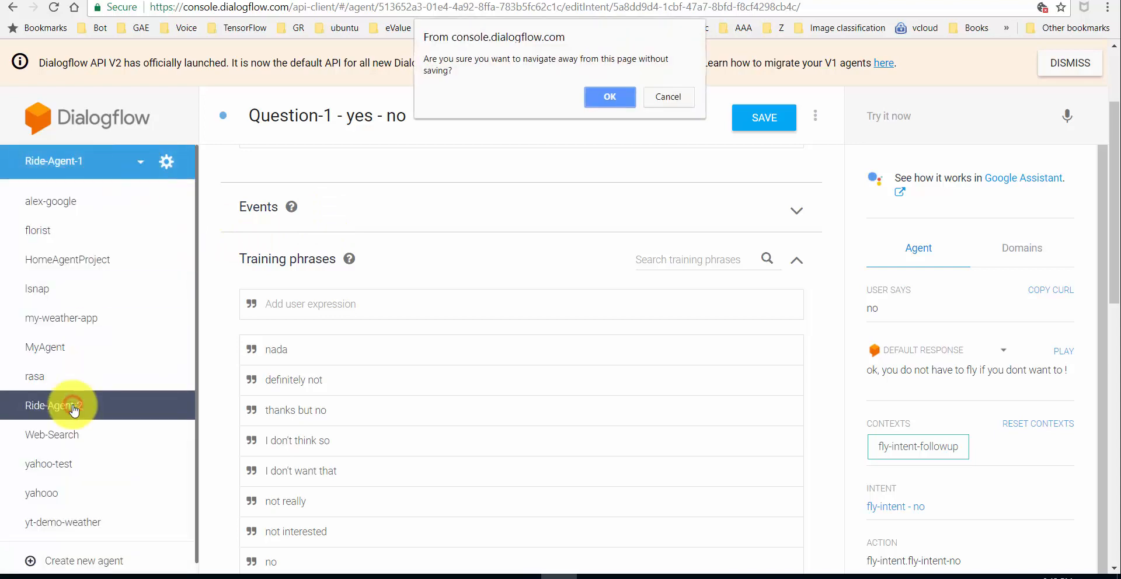
pyautogui.click(608, 97)
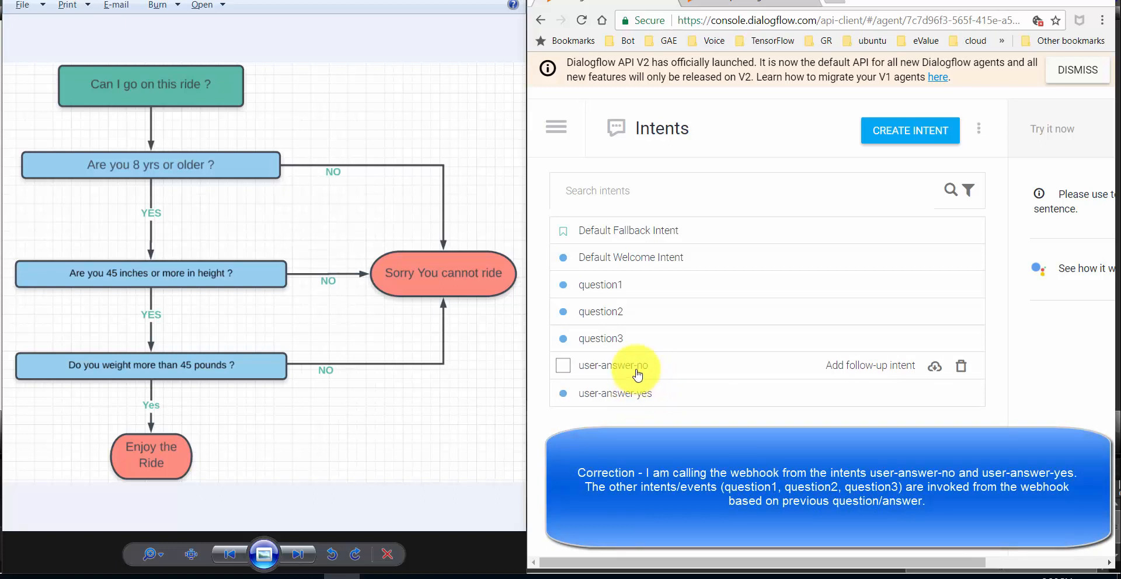
# - Open question3 and scroll through its contexts, question3 event, parameters and 45-pound weight response
pyautogui.click(621, 346)
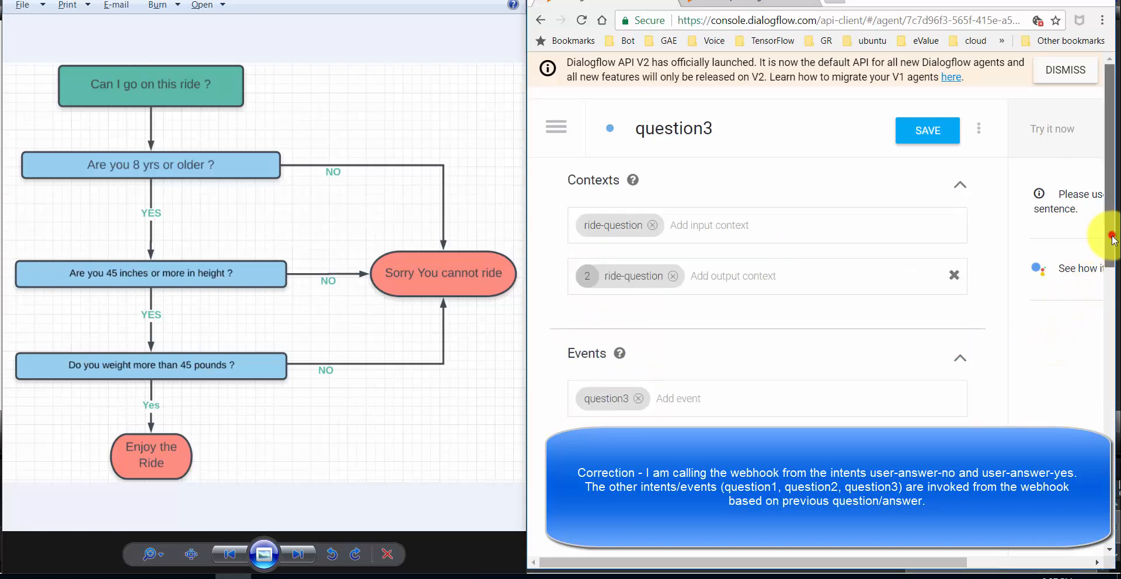
pyautogui.moveTo(1108, 249); pyautogui.dragTo(1115, 465)
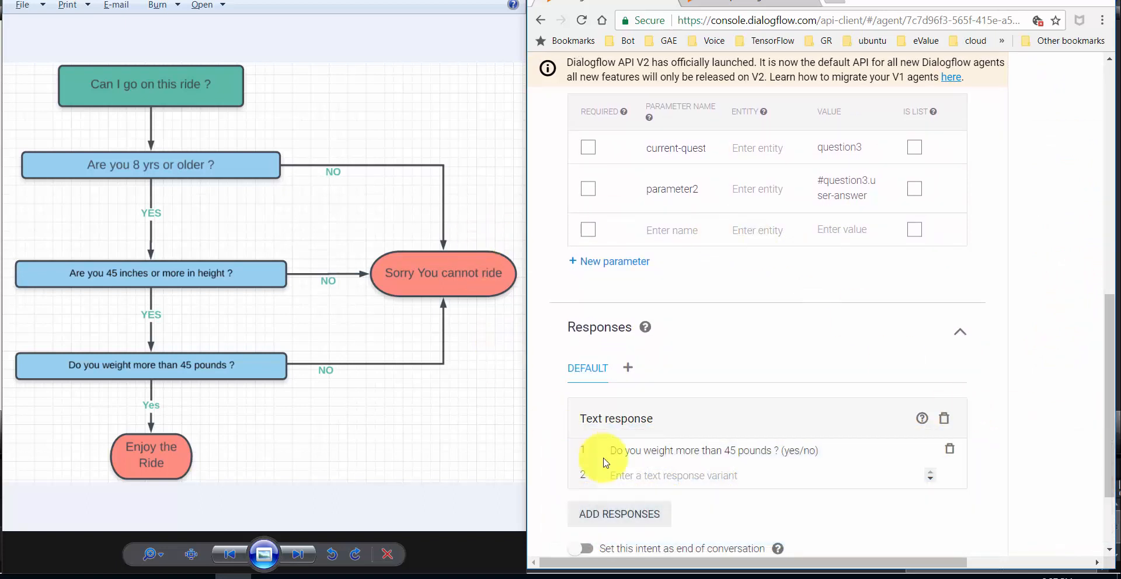
pyautogui.click(1108, 143)
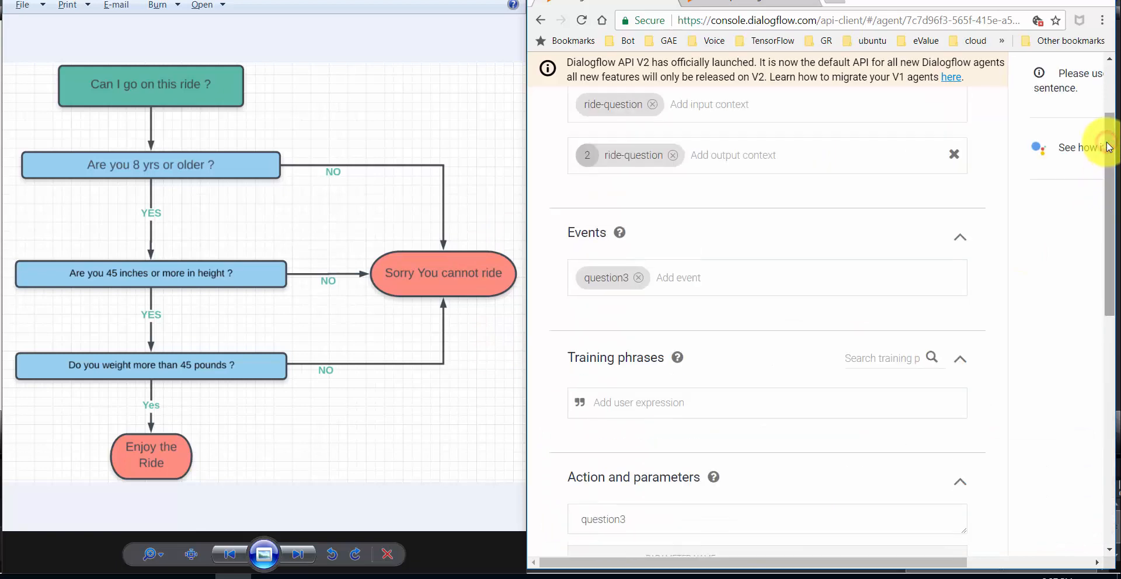
pyautogui.moveTo(1108, 130); pyautogui.dragTo(1115, 348)
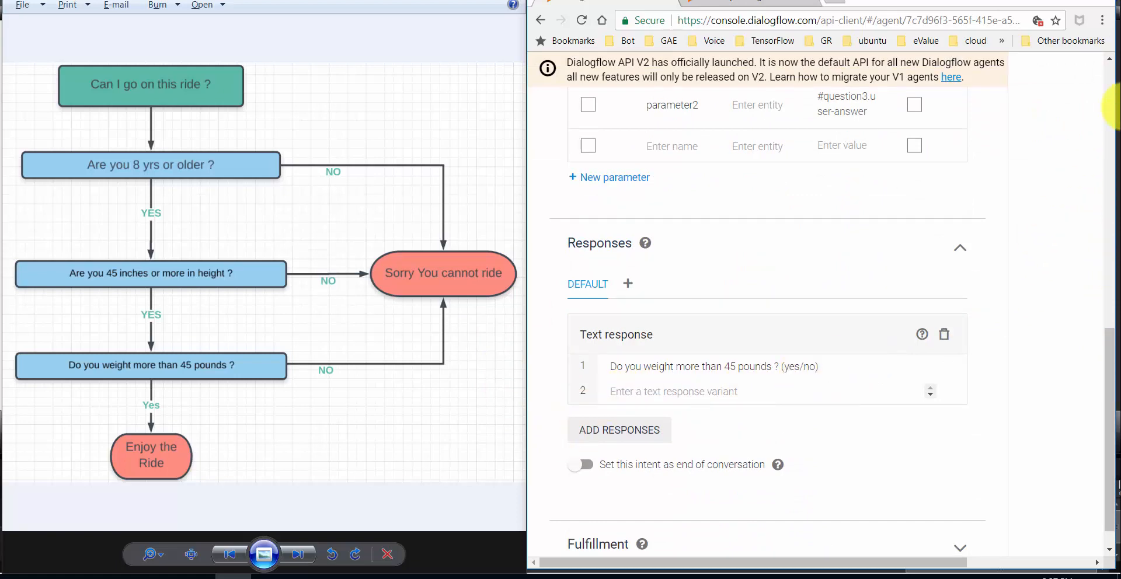
pyautogui.click(1109, 85)
pyautogui.click(1110, 85)
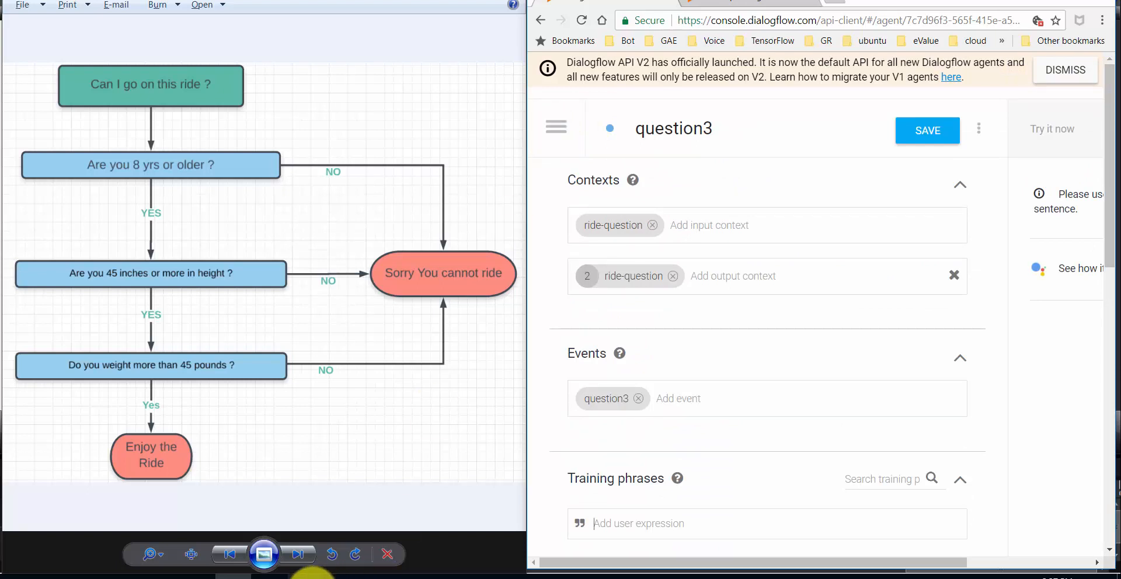
pyautogui.moveTo(309, 577)
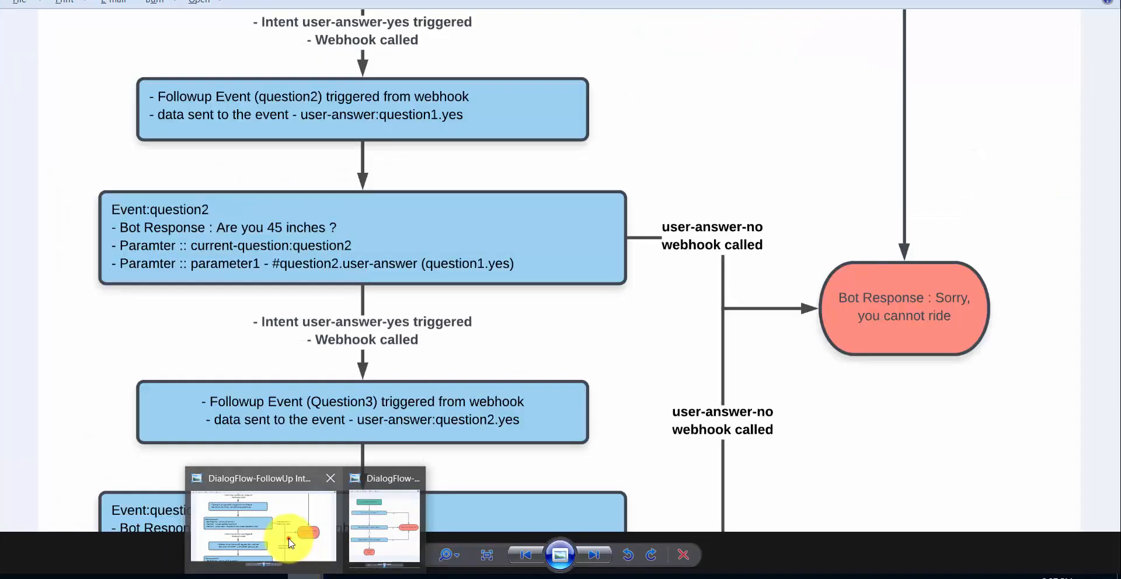
# - Show the webhook follow-up event diagram from its starting question, then return to Dialogflow
pyautogui.click(292, 546)
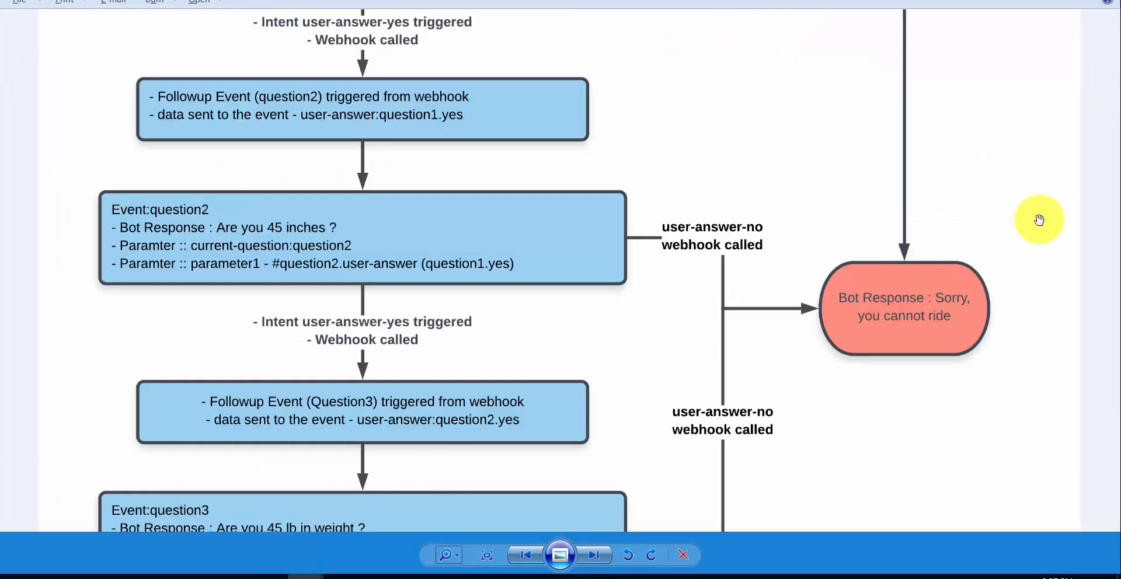
pyautogui.moveTo(1039, 220); pyautogui.dragTo(1032, 507)
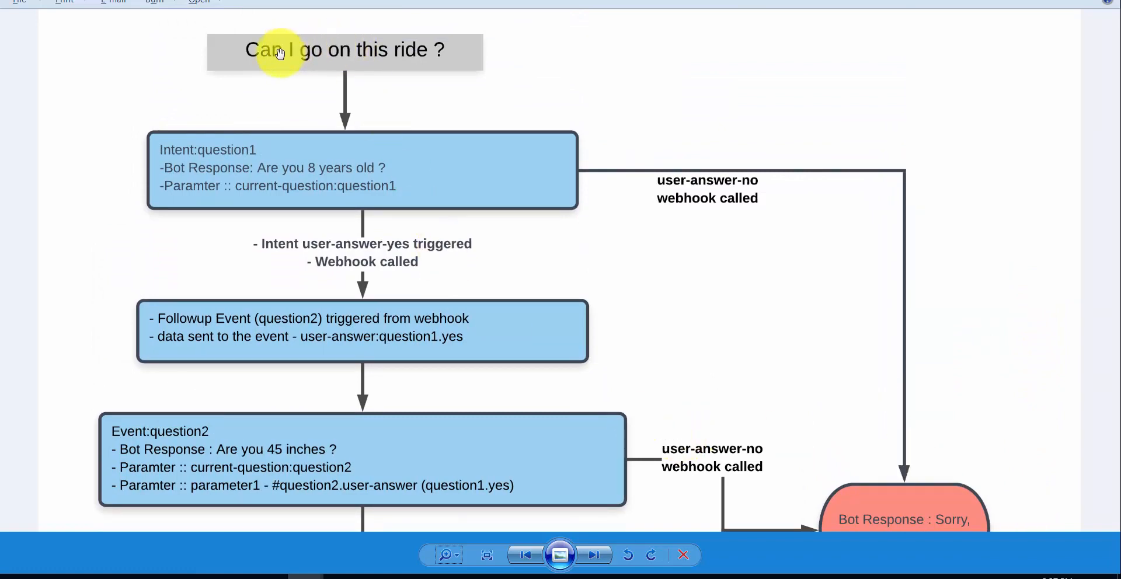
pyautogui.hotkey('alt', 'Tab')
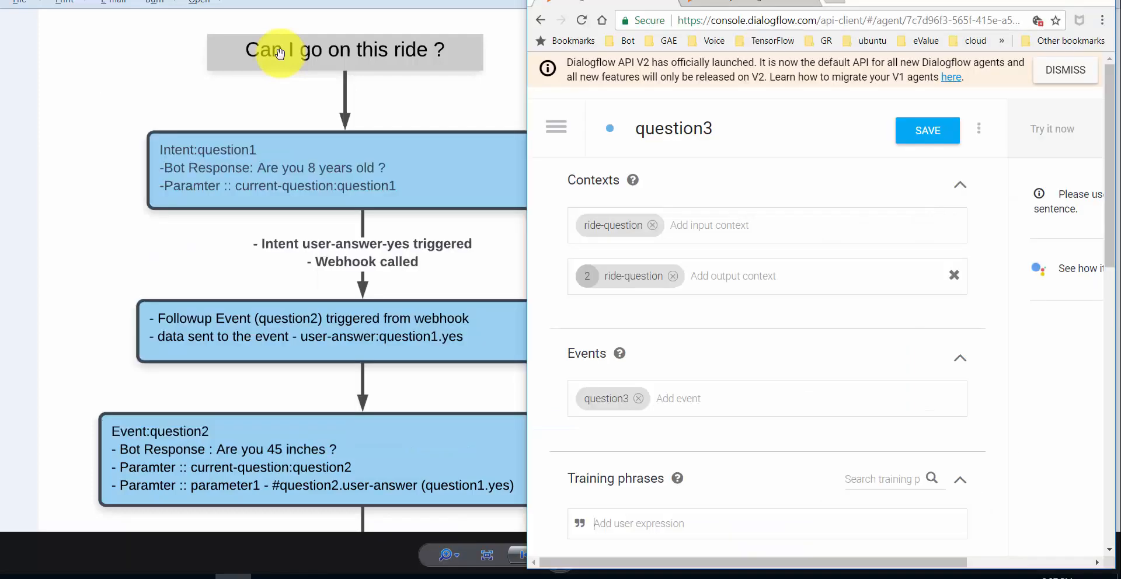
# - Open the question1 intent and scroll down to its Action and parameters
pyautogui.click(559, 124)
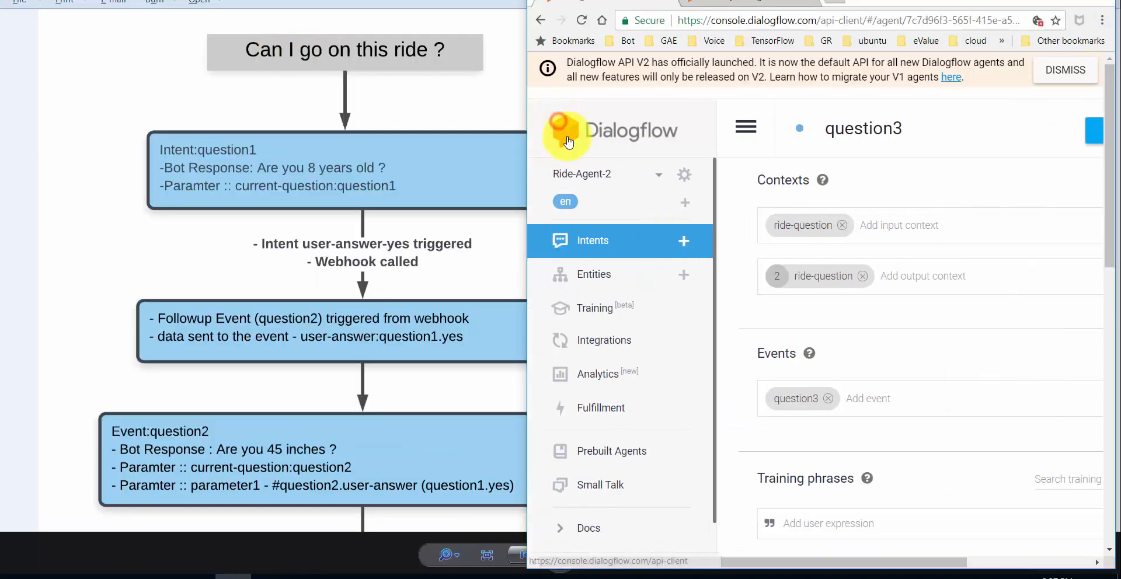
pyautogui.click(584, 239)
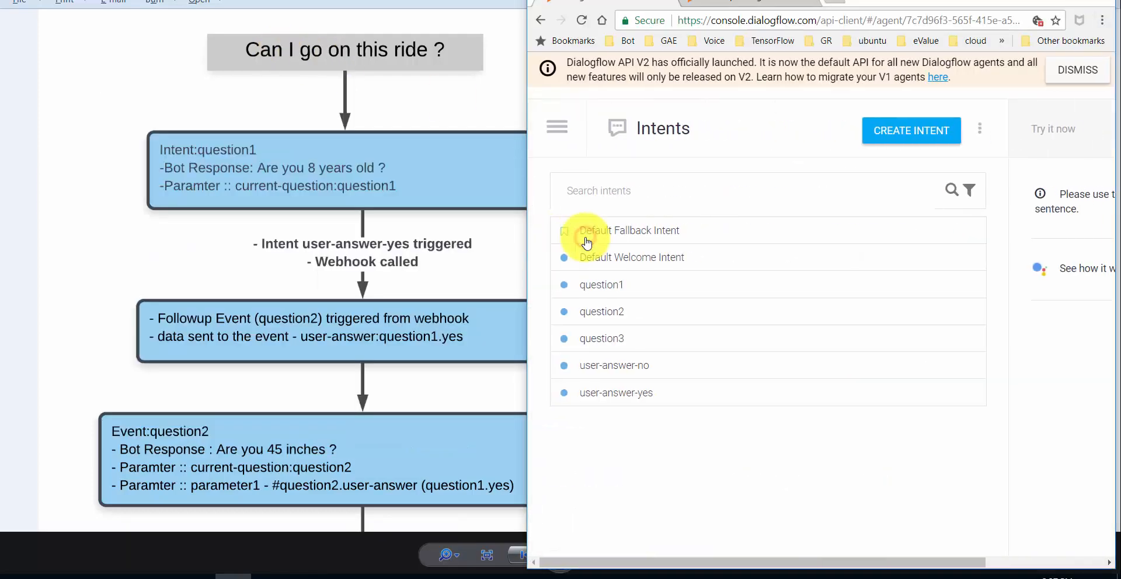
pyautogui.click(617, 287)
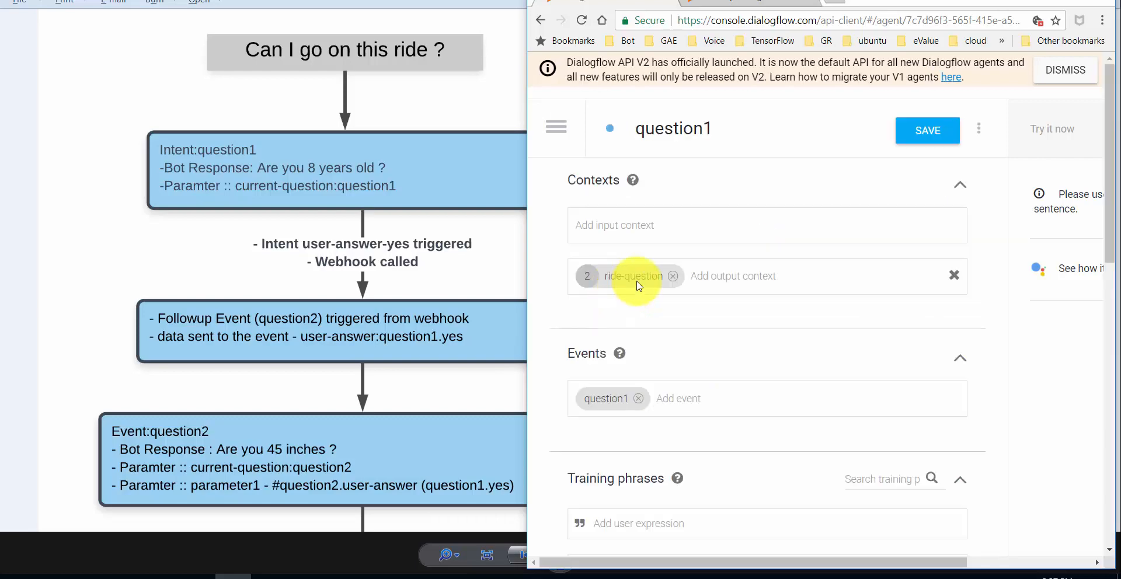
pyautogui.moveTo(1116, 157); pyautogui.dragTo(1093, 288)
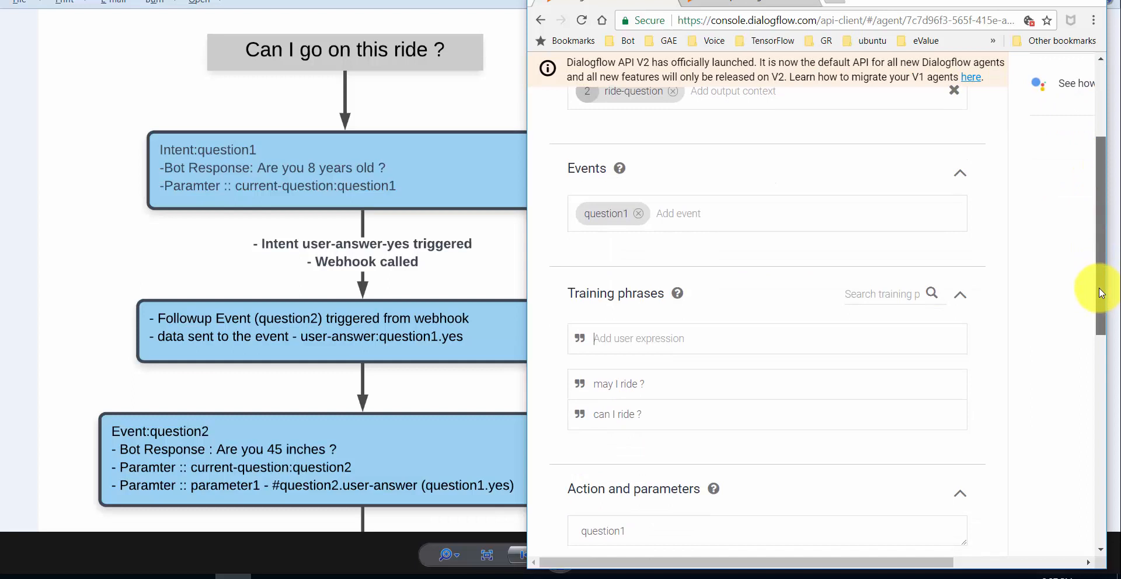
pyautogui.click(689, 413)
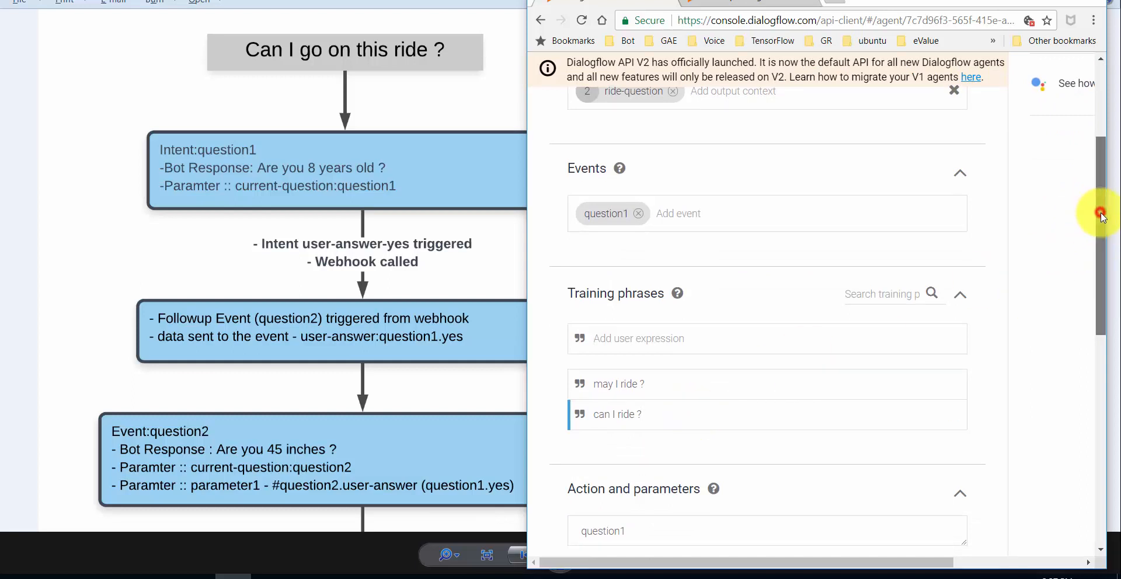
pyautogui.moveTo(1102, 210); pyautogui.dragTo(1101, 403)
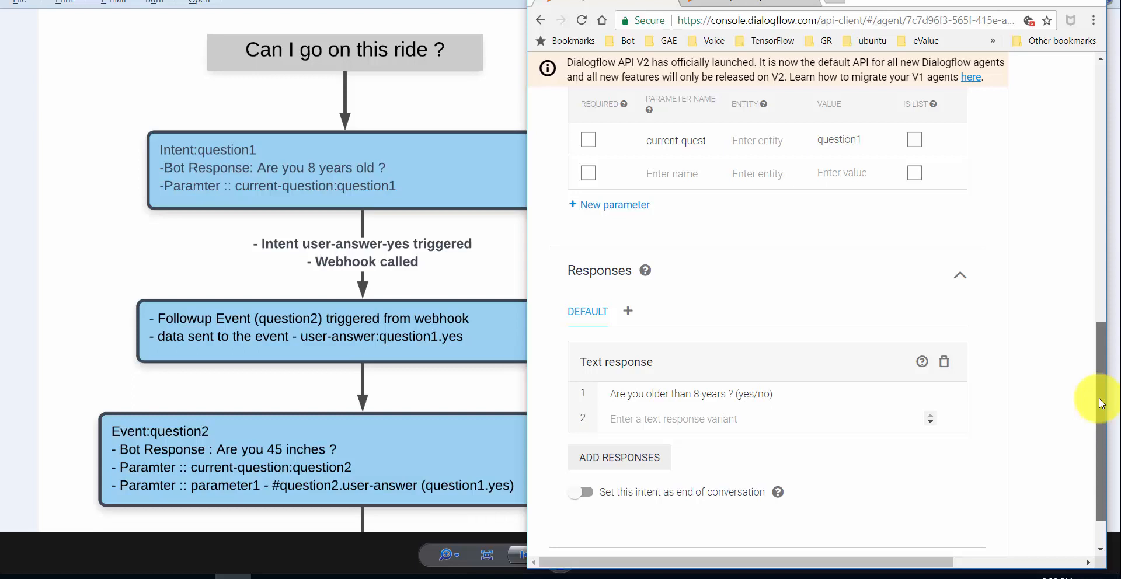
pyautogui.moveTo(1101, 403); pyautogui.dragTo(1099, 383)
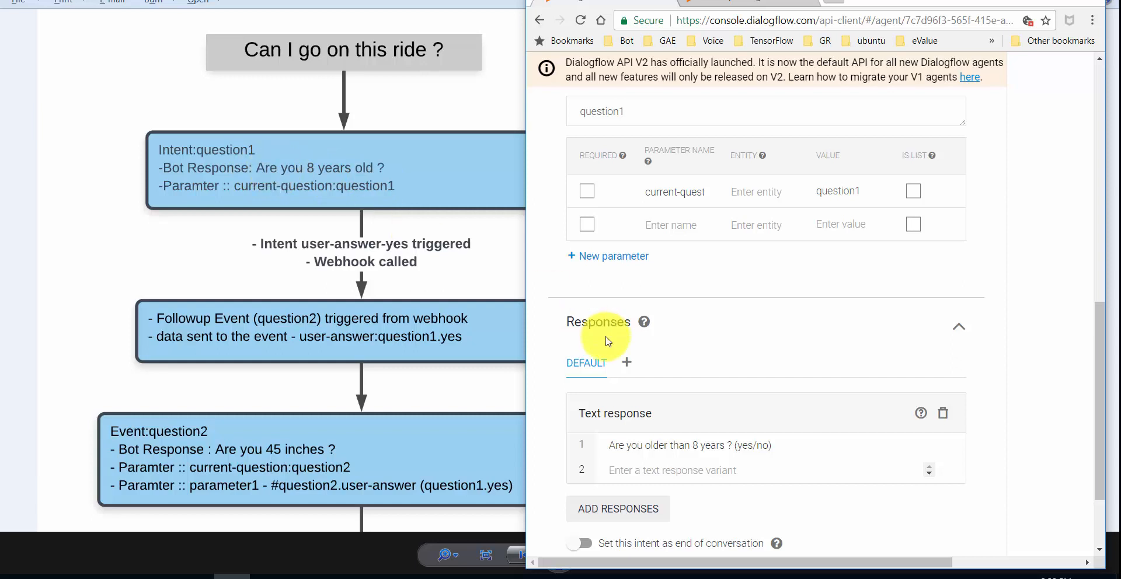
# - Widen the Chrome window so the current-question parameter and 8-years response read fully
pyautogui.doubleClick(666, 191)
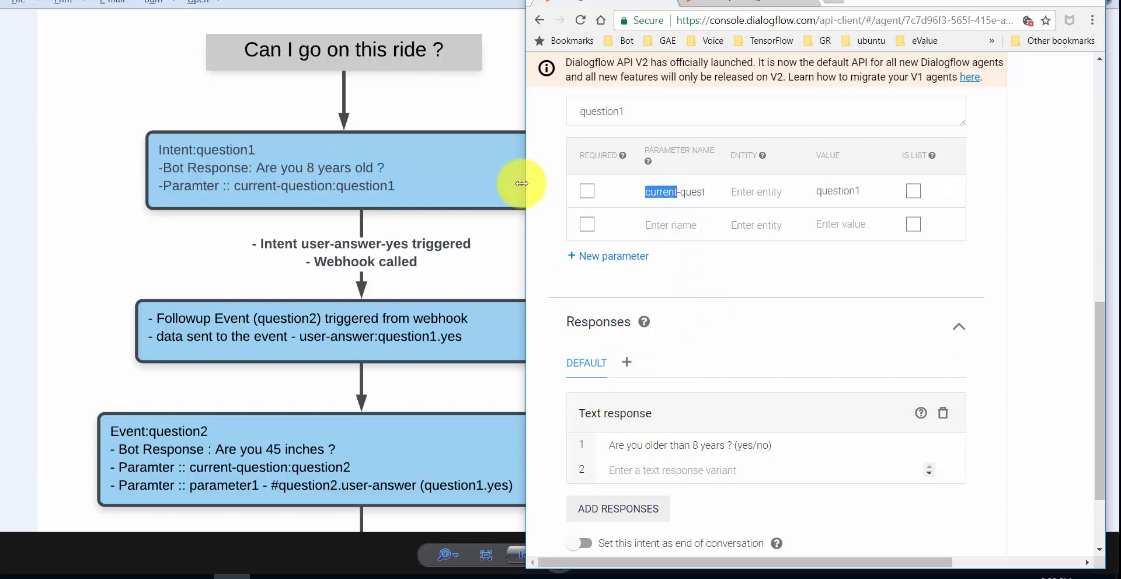
pyautogui.moveTo(524, 183); pyautogui.dragTo(277, 188)
pyautogui.moveTo(354, 193); pyautogui.dragTo(525, 212)
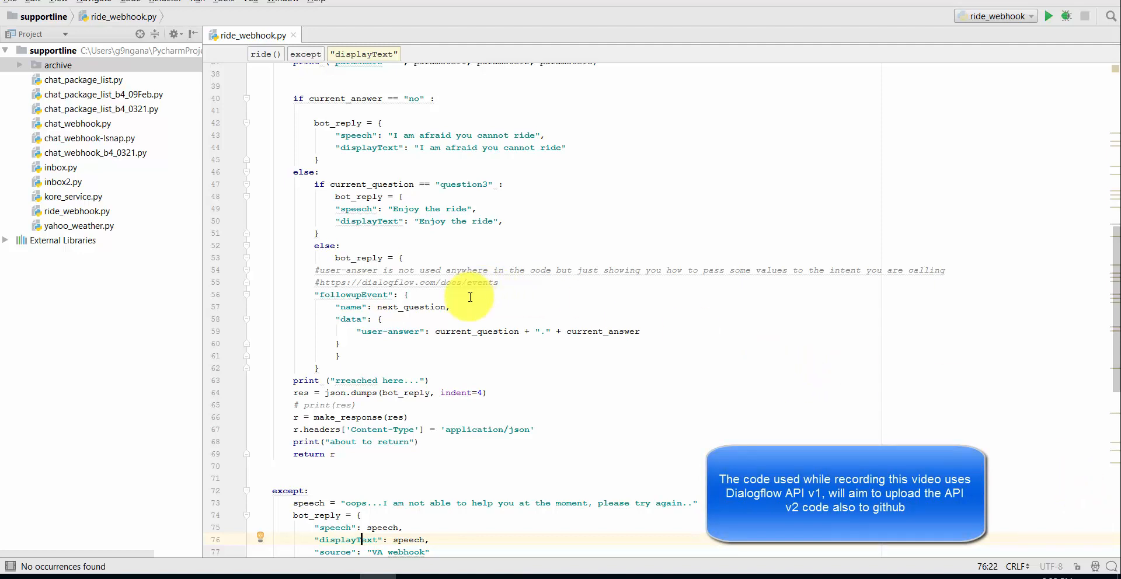
# - Highlight 'user' and 'current_question' in the followupEvent user-answer line, then return to the ride flow diagram
pyautogui.moveTo(333, 273)
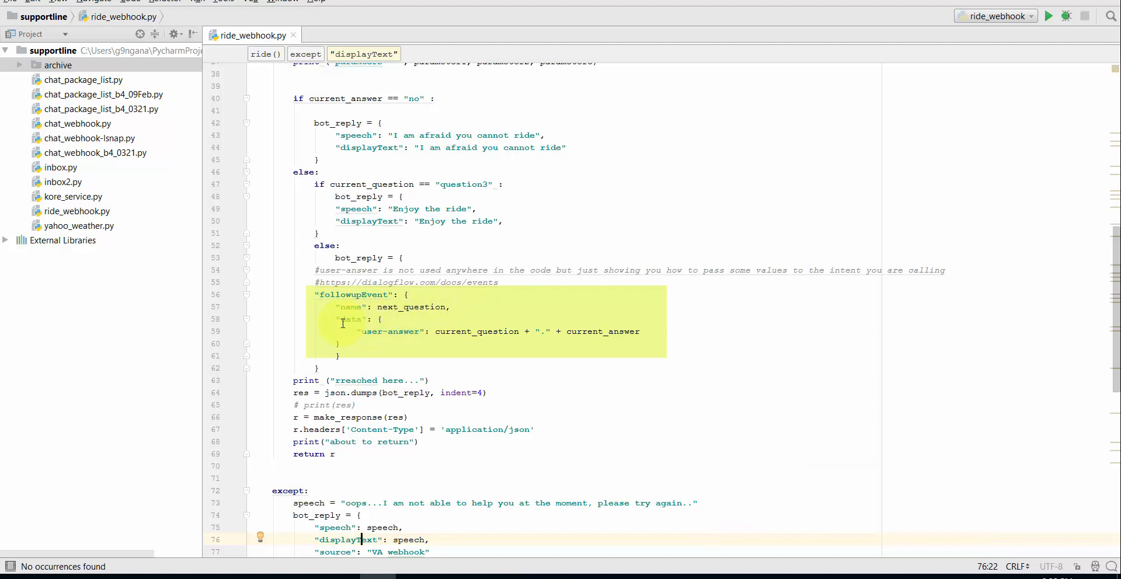
pyautogui.doubleClick(379, 331)
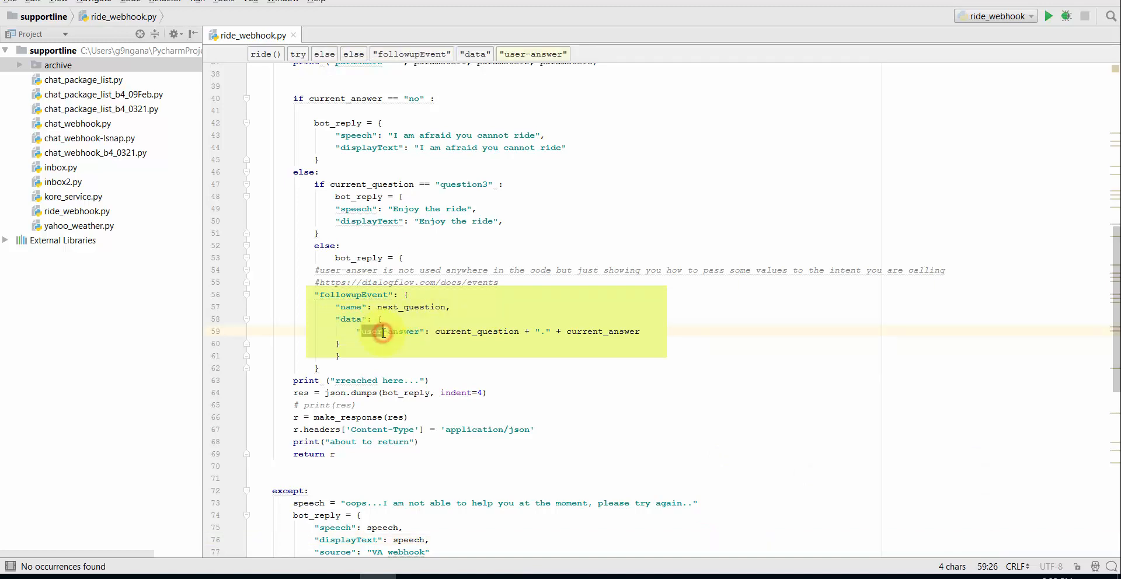
pyautogui.doubleClick(475, 332)
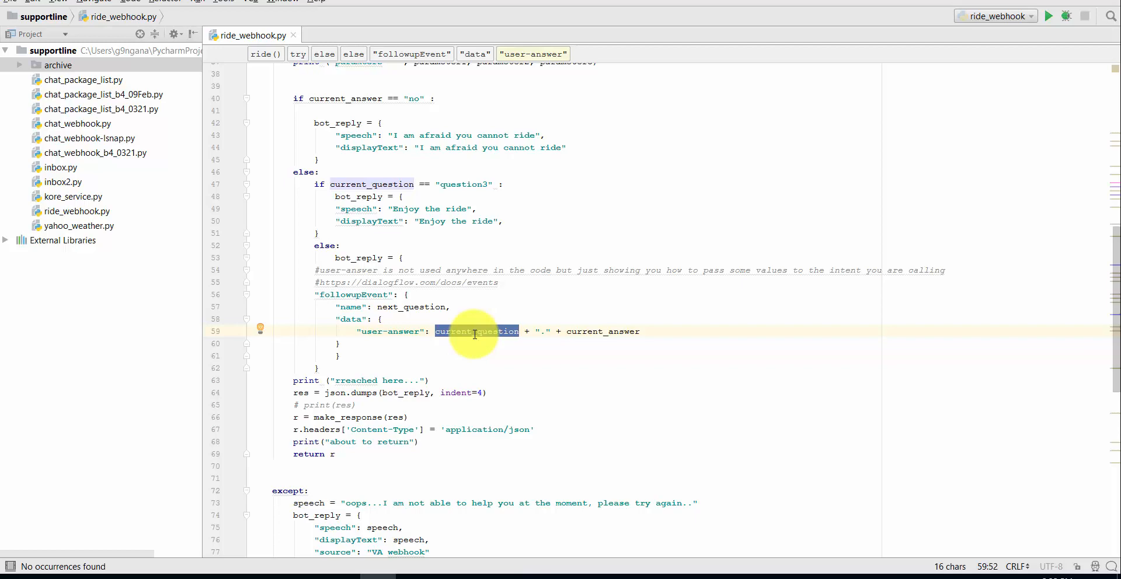
pyautogui.press('F9')
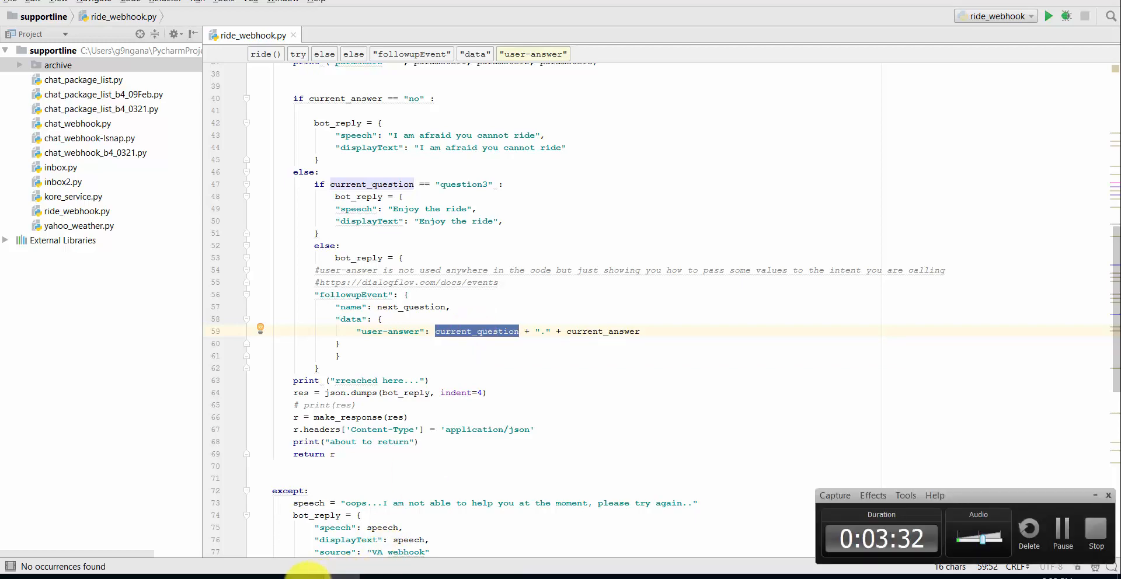
pyautogui.moveTo(303, 570)
pyautogui.click(300, 551)
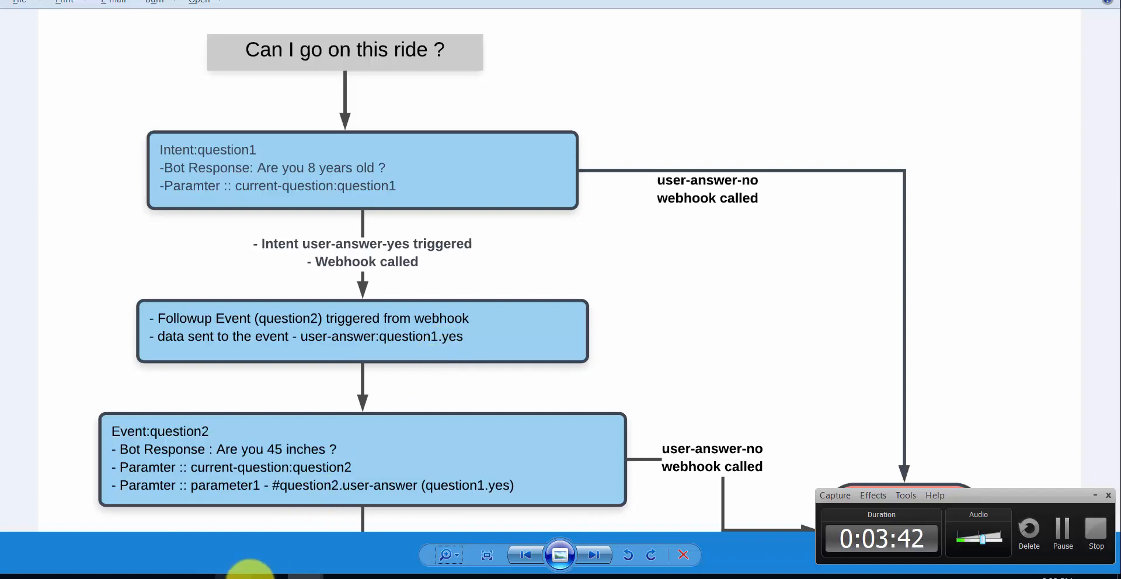
# - Compare question1's JSON context parameters with the webhook's current_question code
pyautogui.click(234, 574)
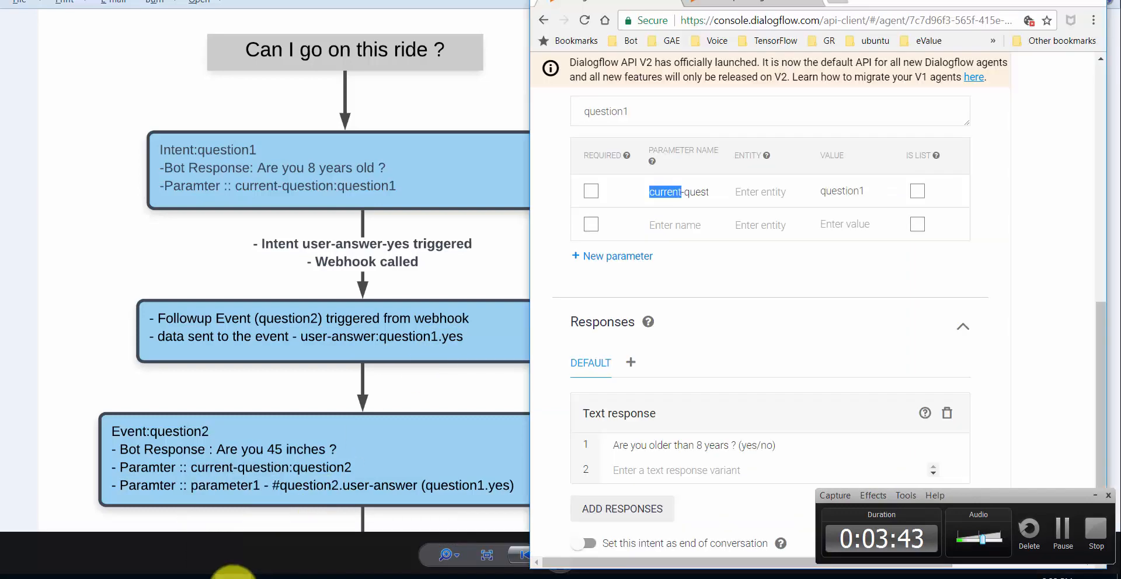
pyautogui.click(376, 575)
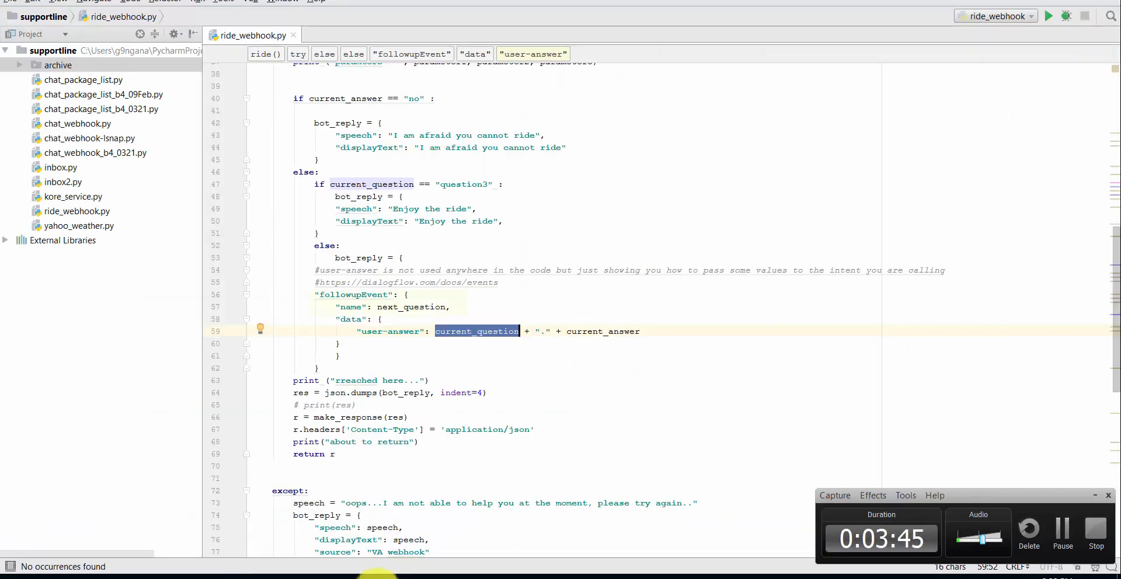
pyautogui.click(428, 379)
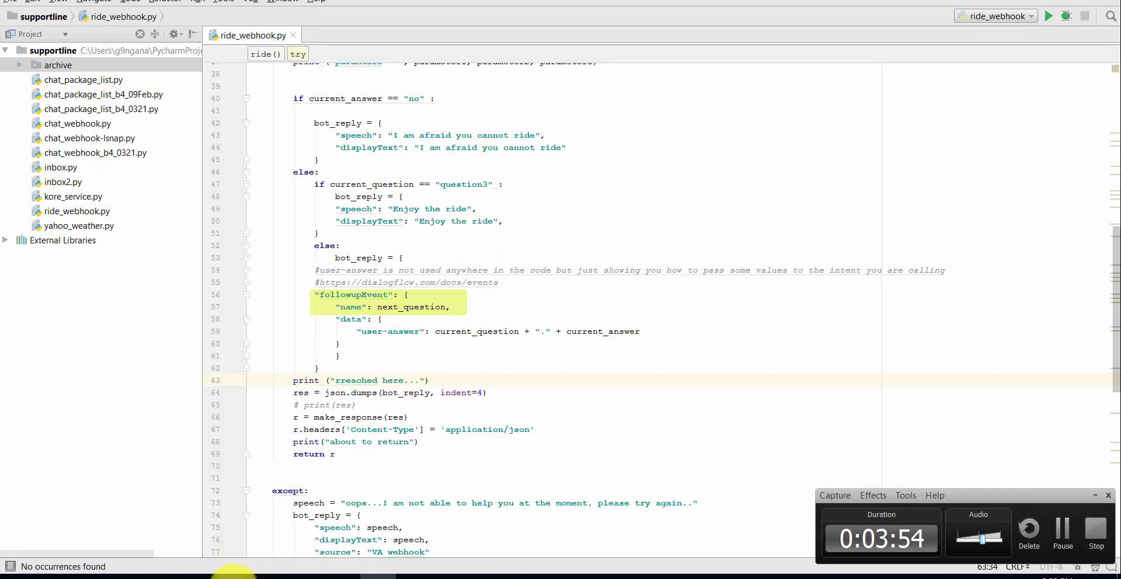
pyautogui.click(234, 576)
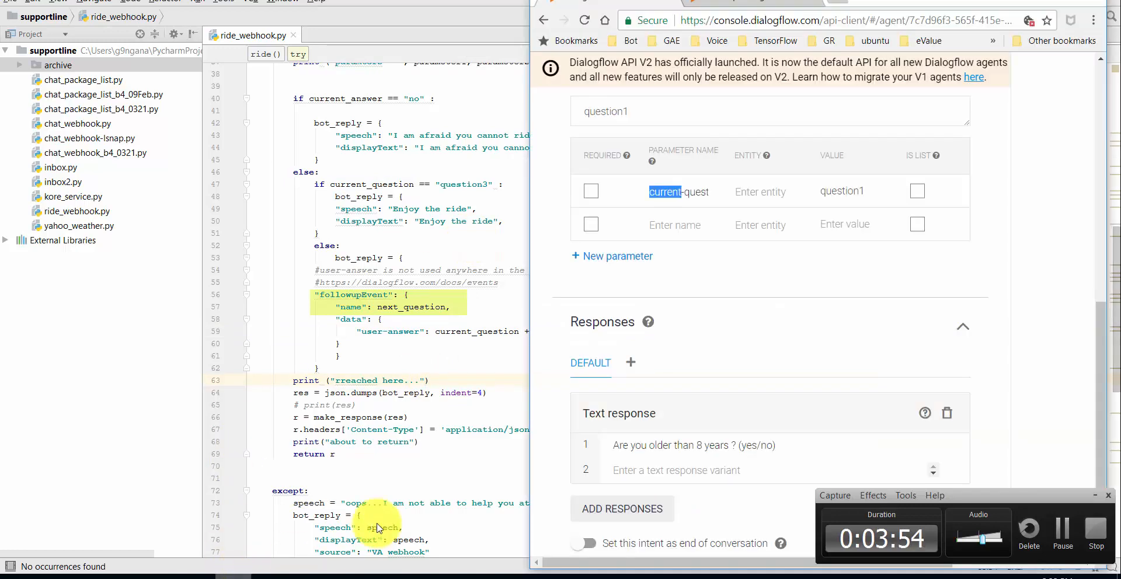
pyautogui.click(1099, 94)
pyautogui.click(1099, 93)
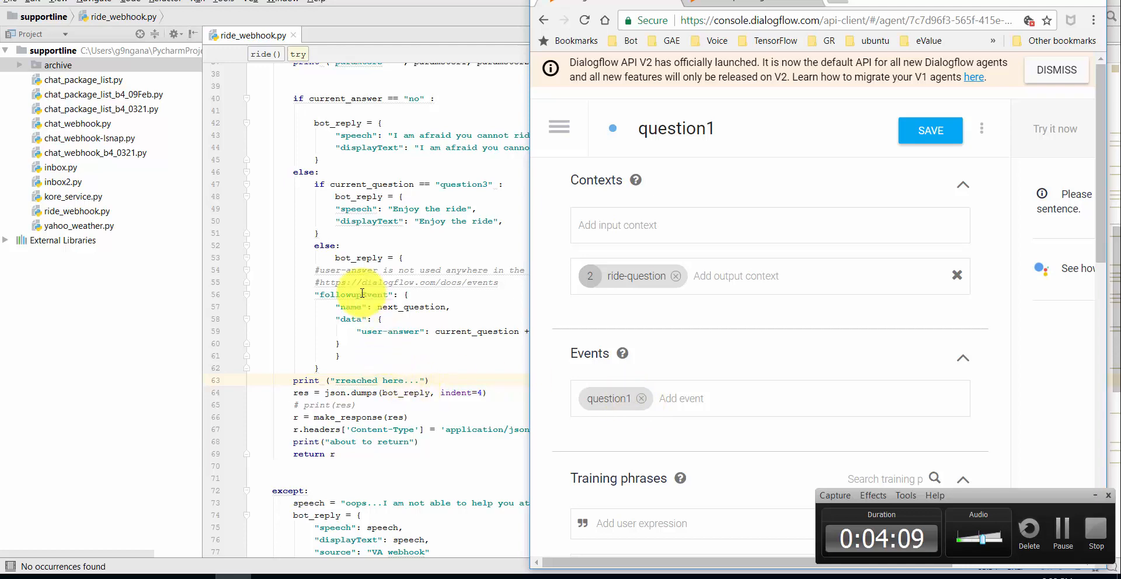
pyautogui.click(381, 361)
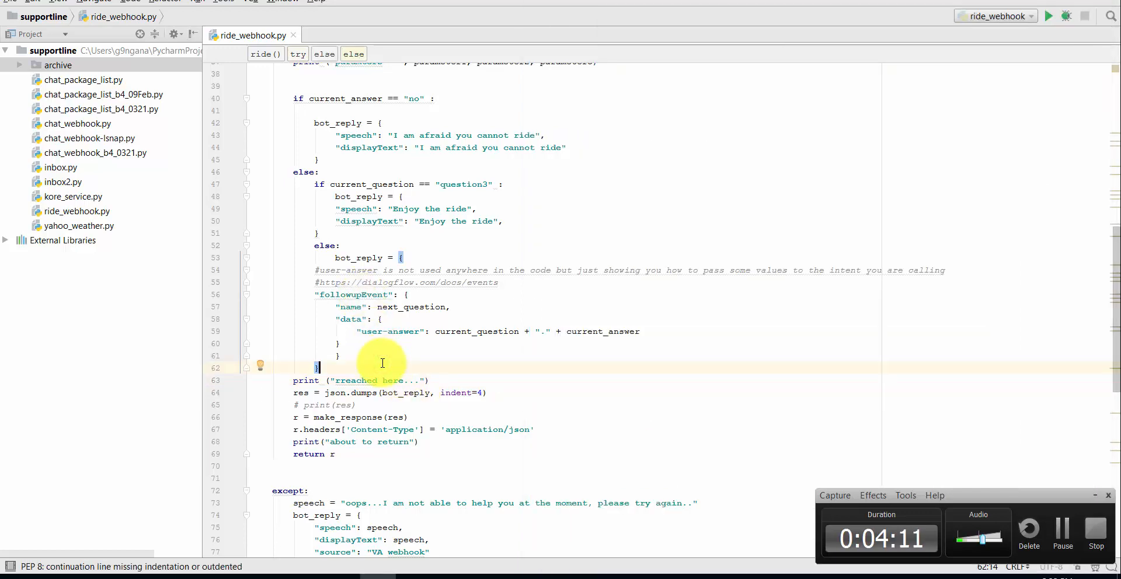
# - Open the question2 intent, then select the webhook's followupEvent data block
pyautogui.hotkey('alt', 'Tab')
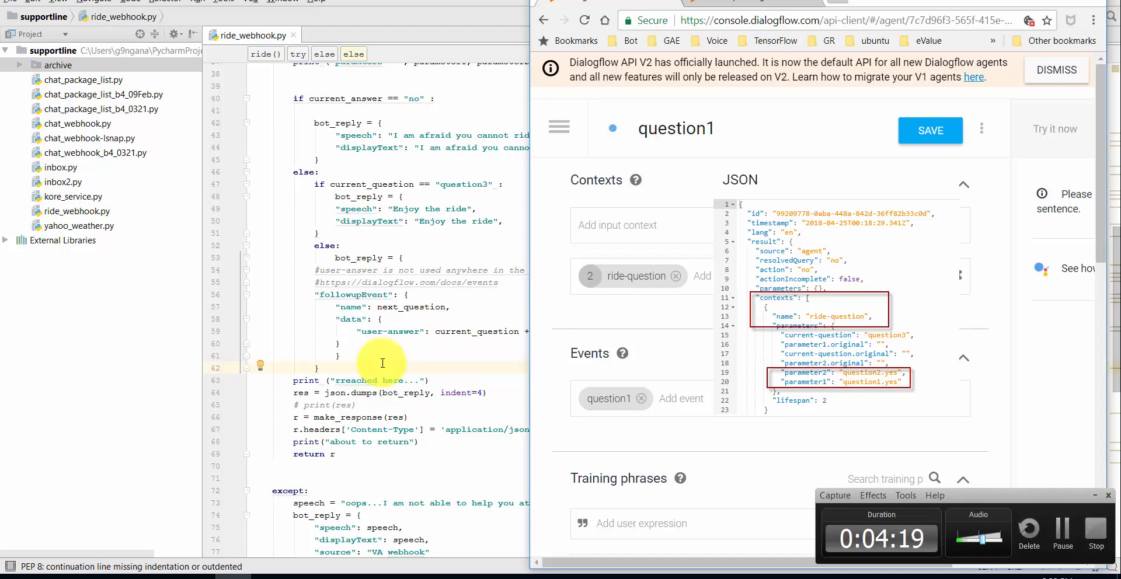
pyautogui.click(558, 130)
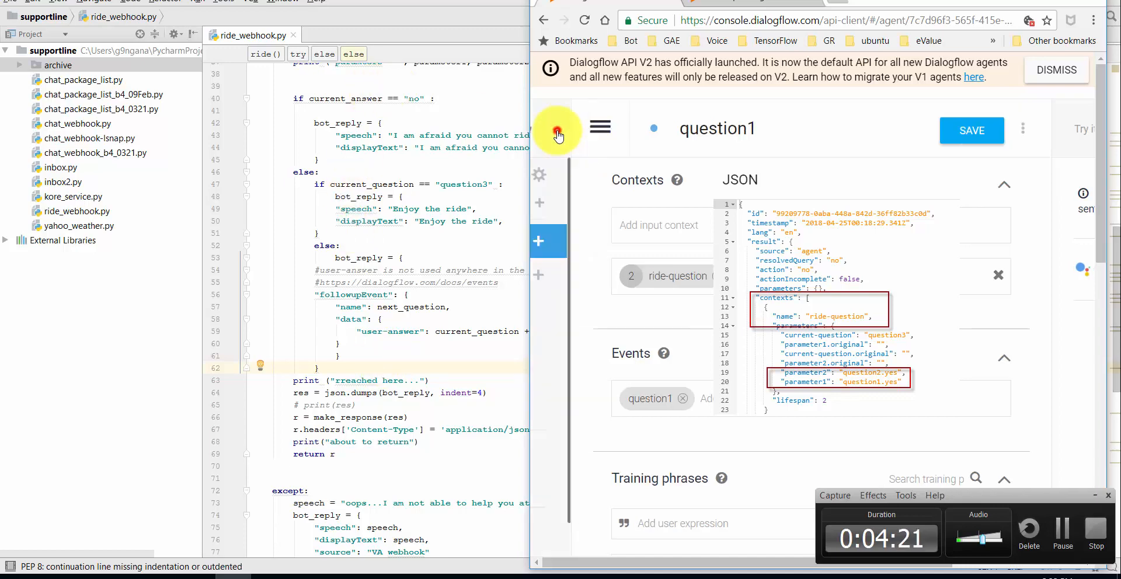
pyautogui.click(595, 239)
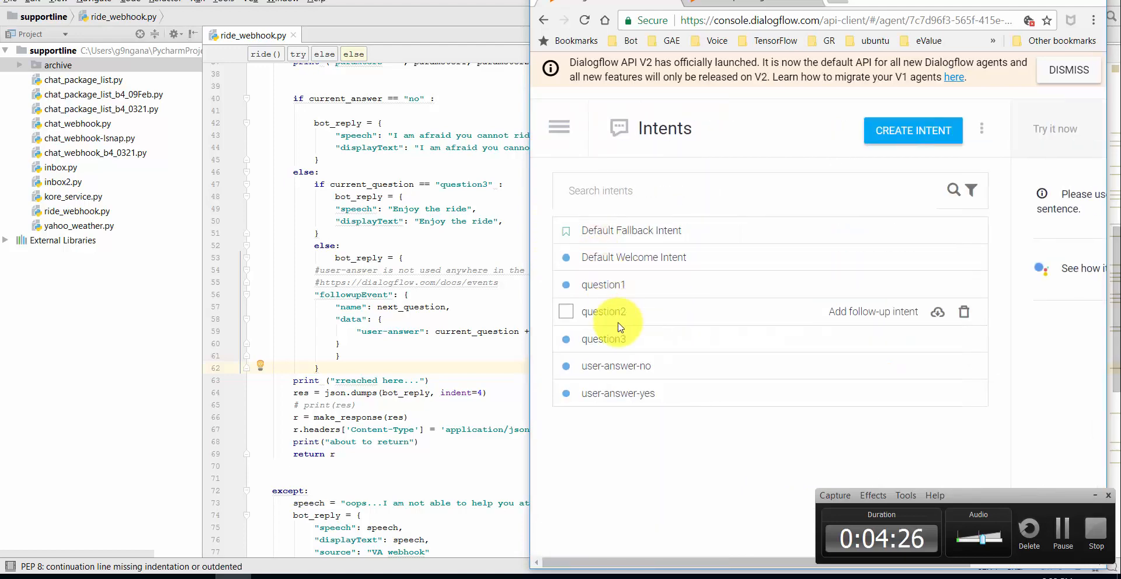
pyautogui.click(620, 311)
pyautogui.click(372, 319)
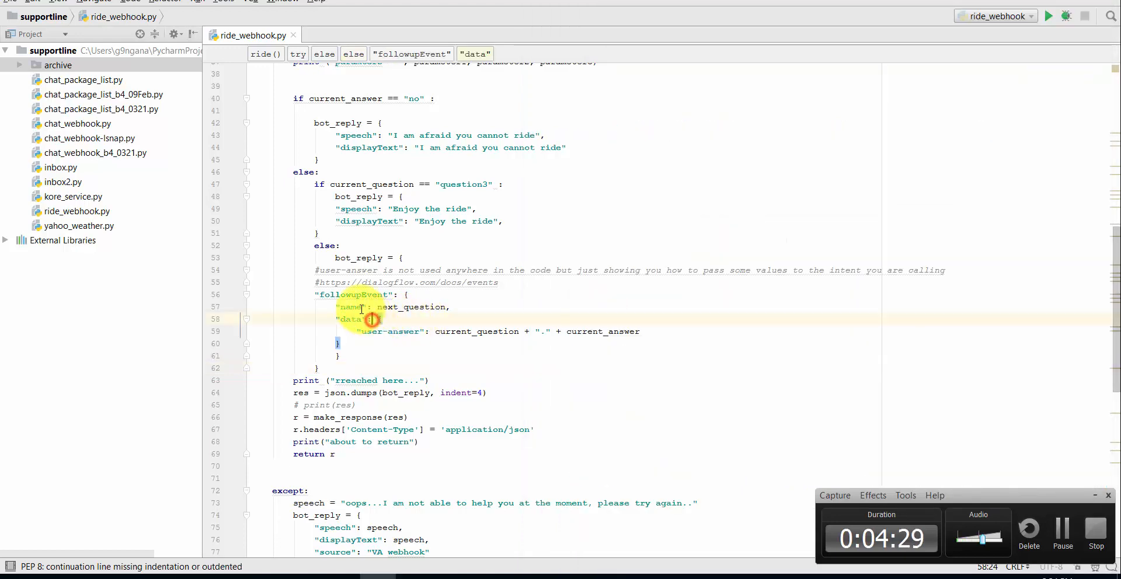
pyautogui.moveTo(324, 318); pyautogui.dragTo(584, 347)
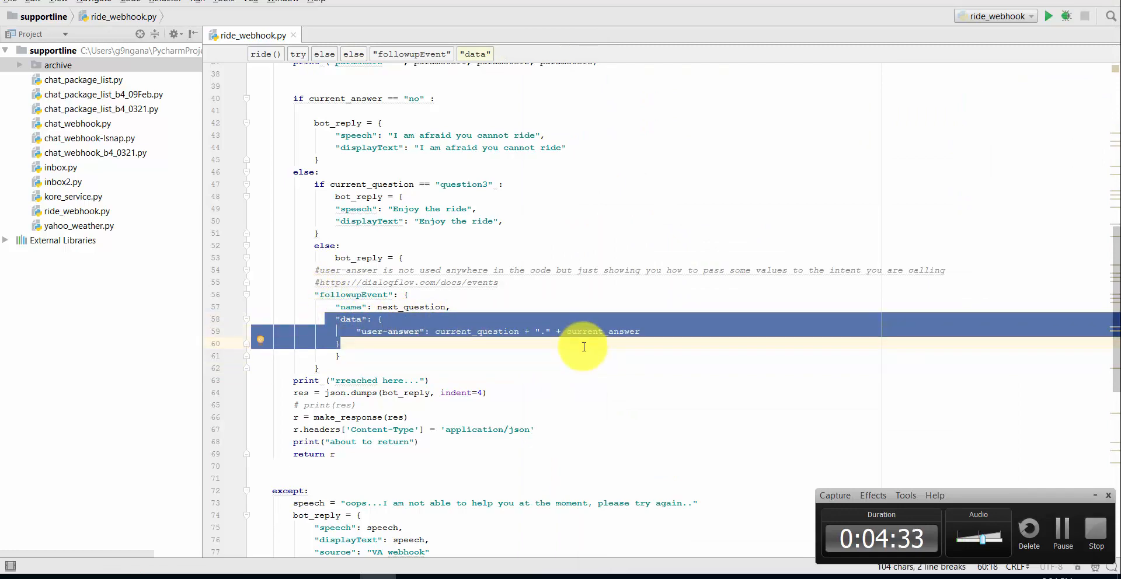
# - Maximize the Dialogflow events docs and highlight the #event_name.parameter_name_from_data format
pyautogui.hotkey('alt', 'Tab')
pyautogui.click(740, 5)
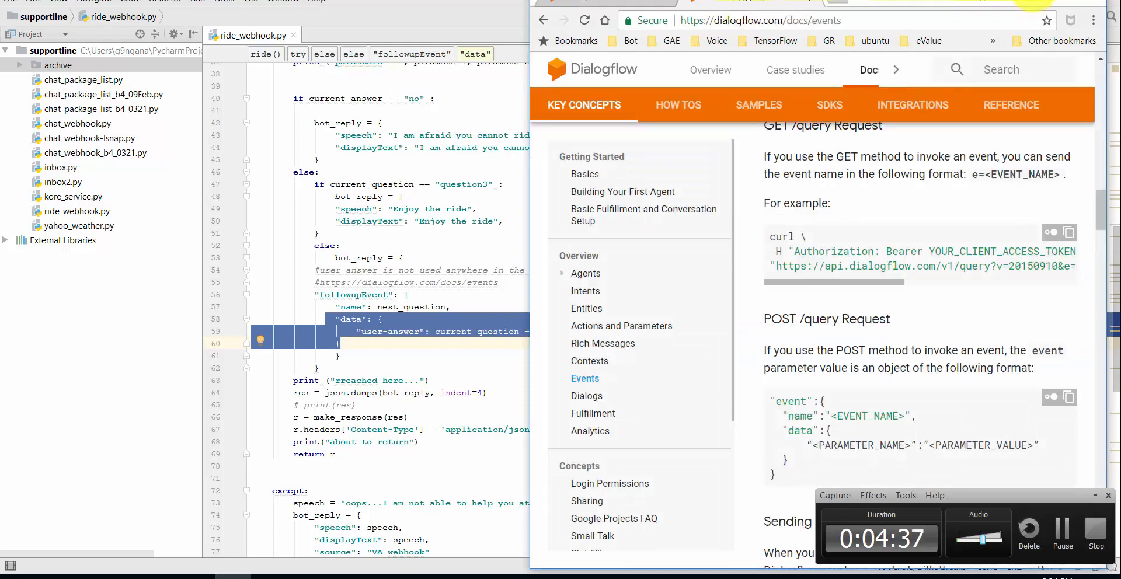
pyautogui.doubleClick(978, 4)
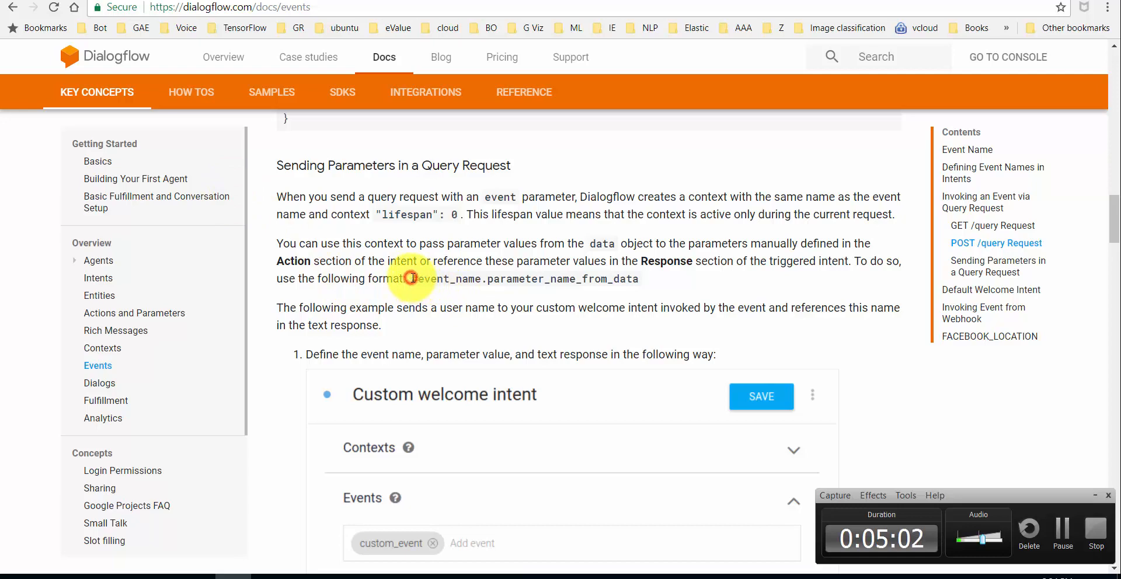
pyautogui.moveTo(412, 281); pyautogui.dragTo(645, 283)
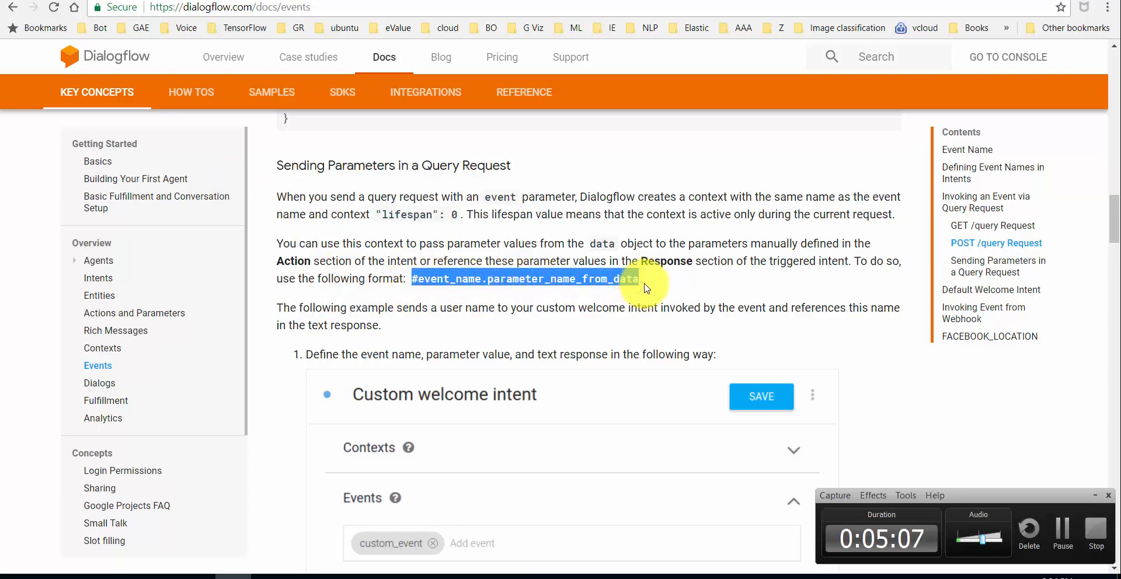
# - Select 'answer' in the webhook's user-answer key, then open the question2 intent
pyautogui.hotkey('alt', 'Tab')
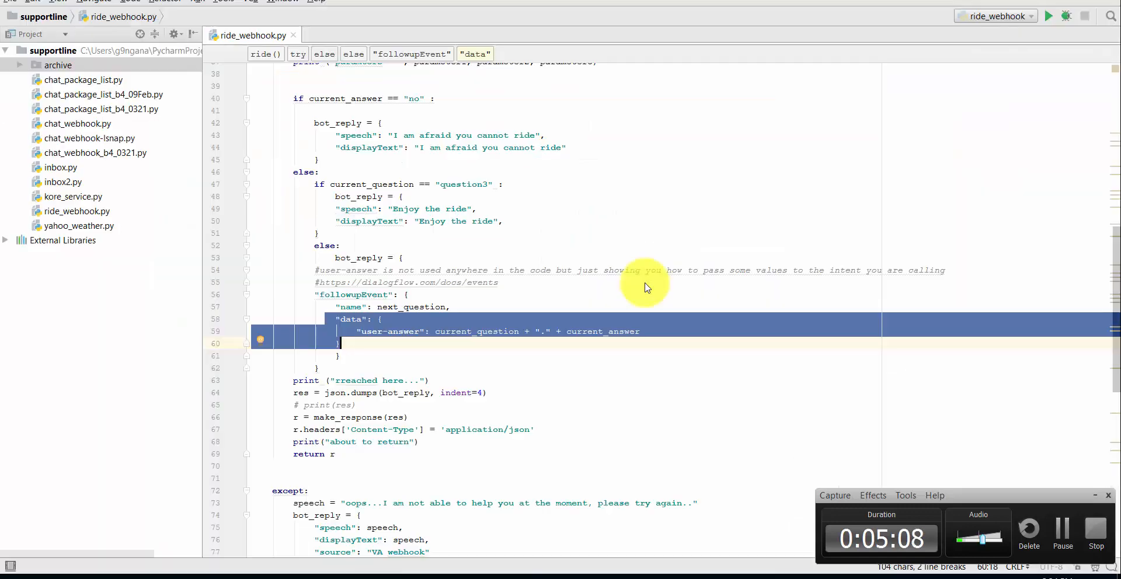
pyautogui.click(482, 358)
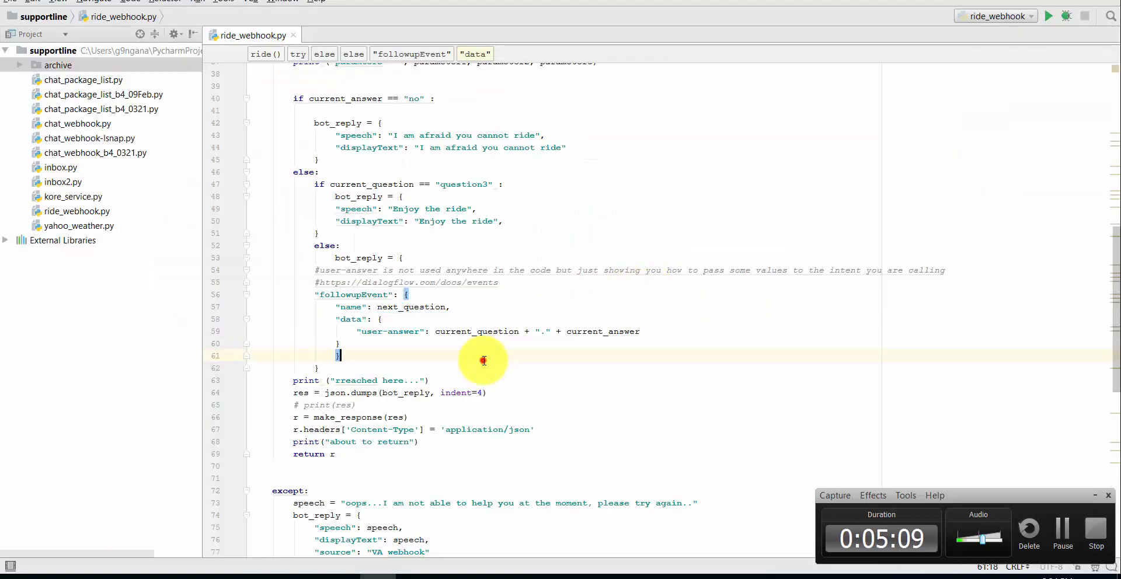
pyautogui.doubleClick(404, 331)
pyautogui.click(238, 578)
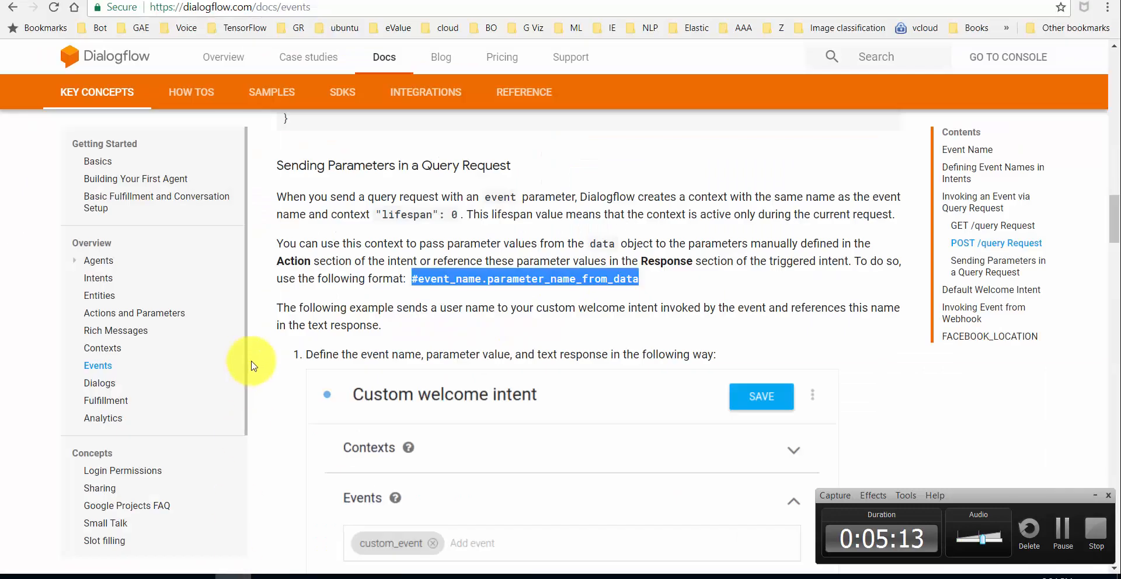
pyautogui.click(96, 1)
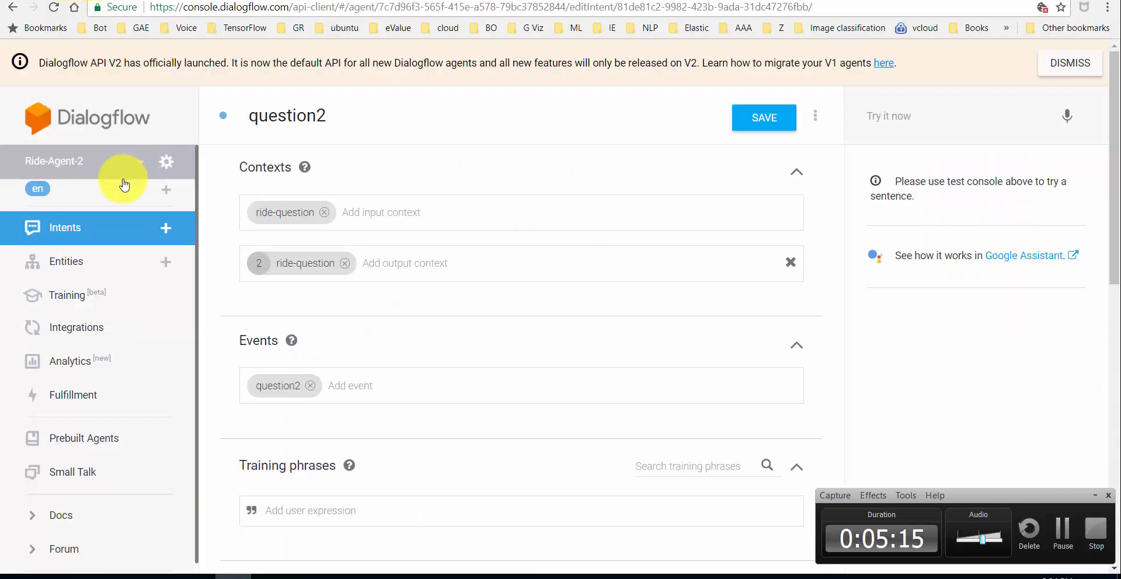
# - Compare question2's parameter1 value #question2.user-answer with the docs' format, then switch to the flowchart
pyautogui.moveTo(1113, 217); pyautogui.dragTo(1109, 350)
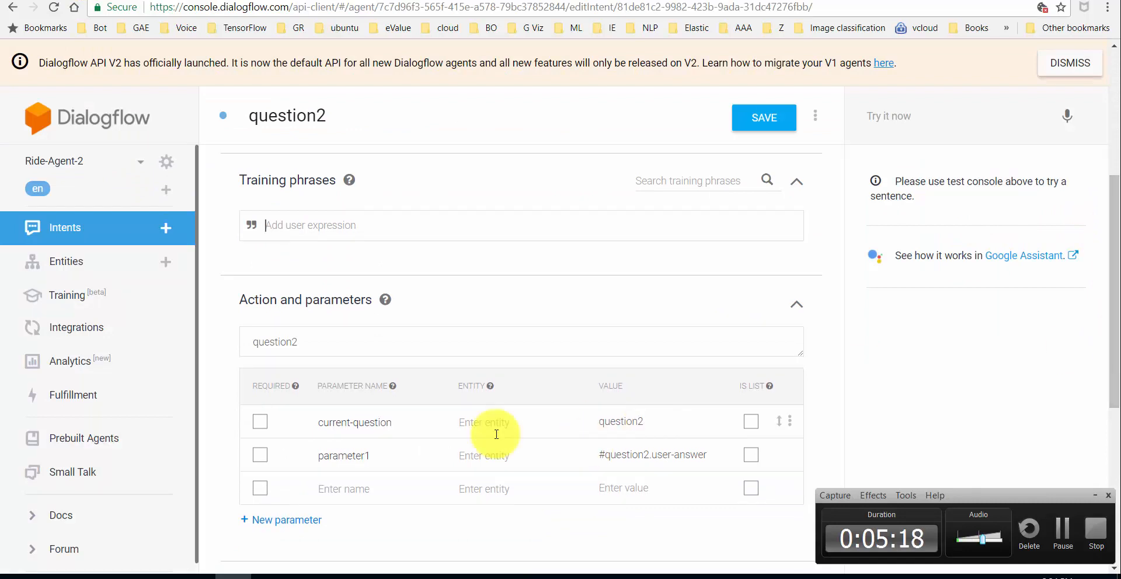
pyautogui.moveTo(374, 456); pyautogui.dragTo(315, 456)
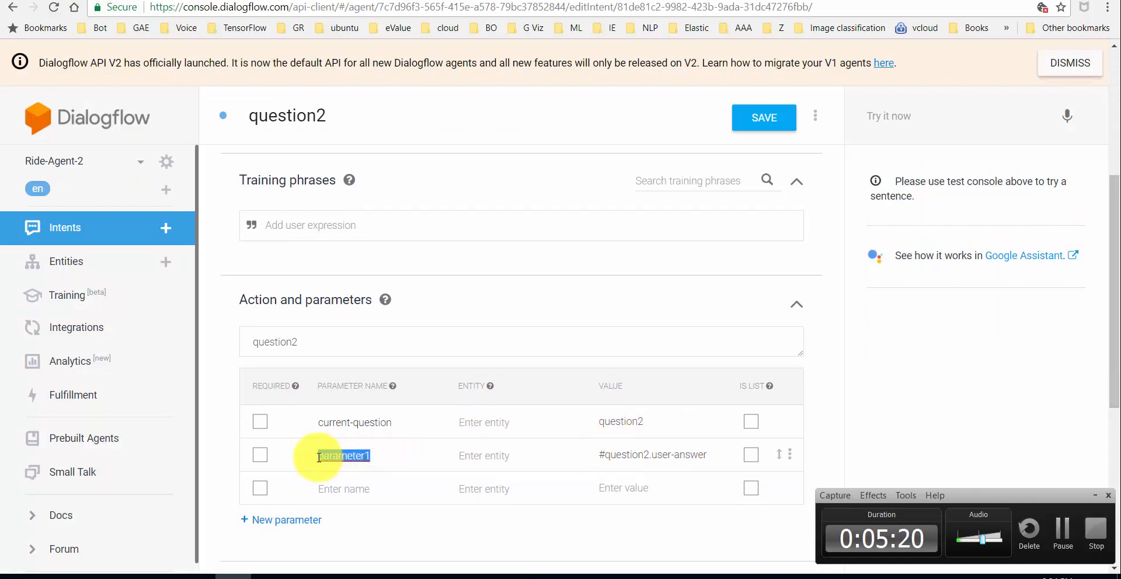
pyautogui.doubleClick(634, 457)
pyautogui.doubleClick(677, 455)
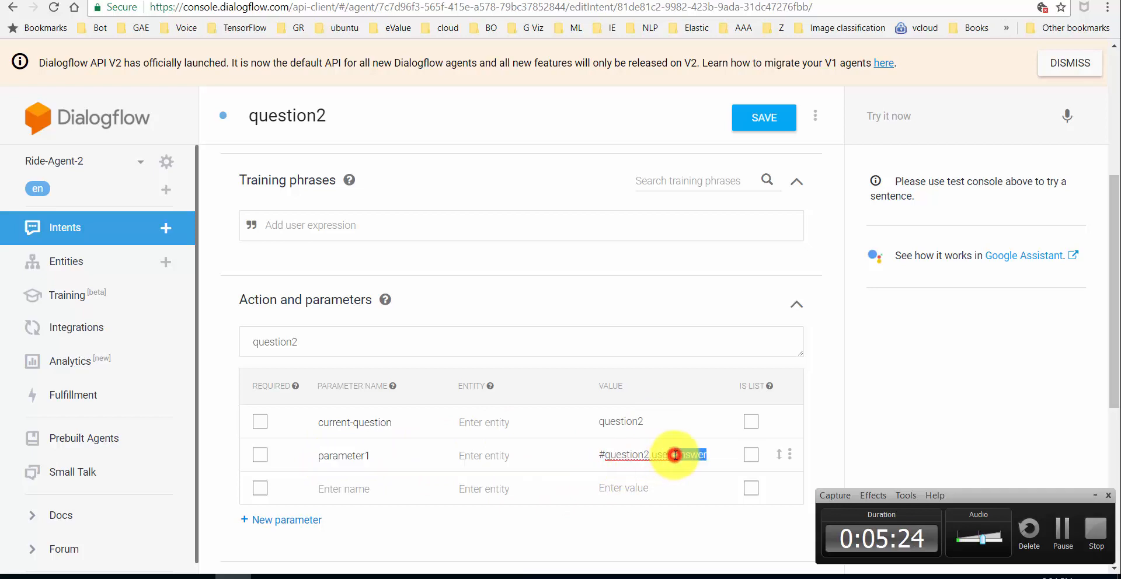
pyautogui.click(224, 3)
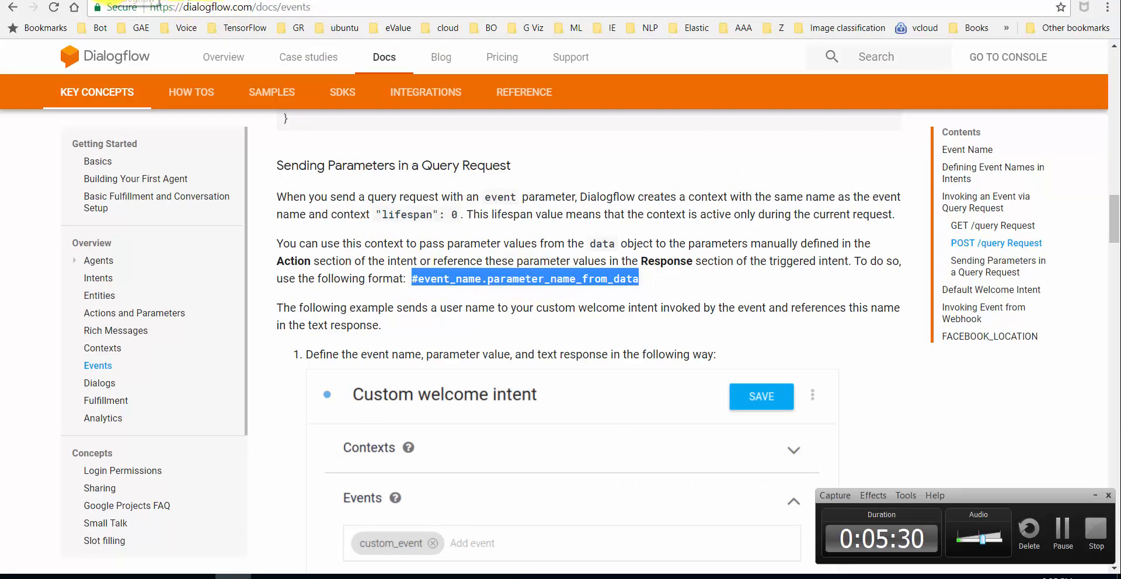
pyautogui.click(111, 1)
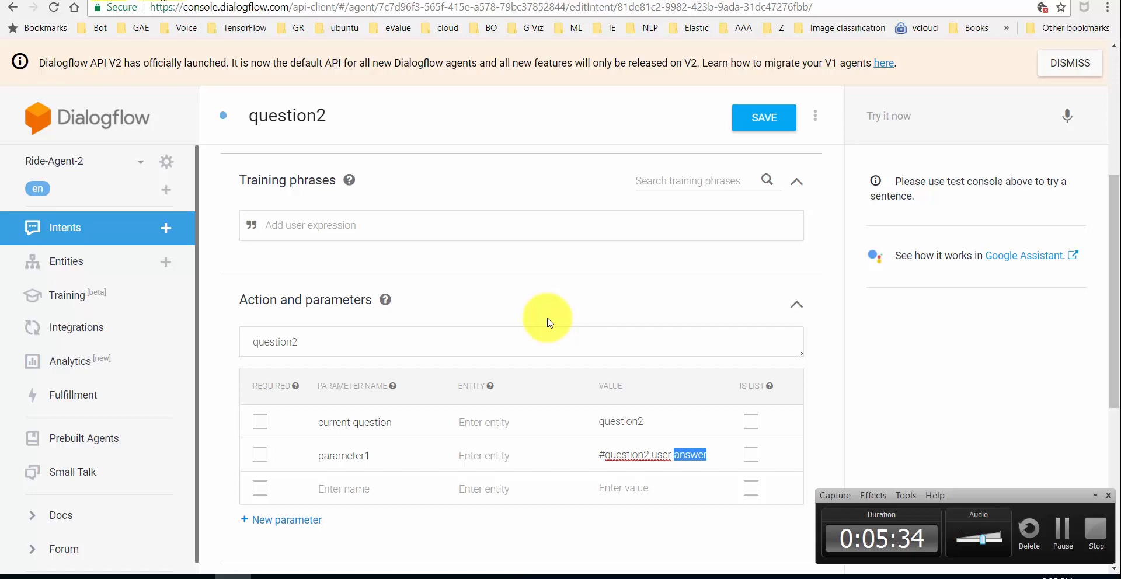
pyautogui.hotkey('alt', 'Tab')
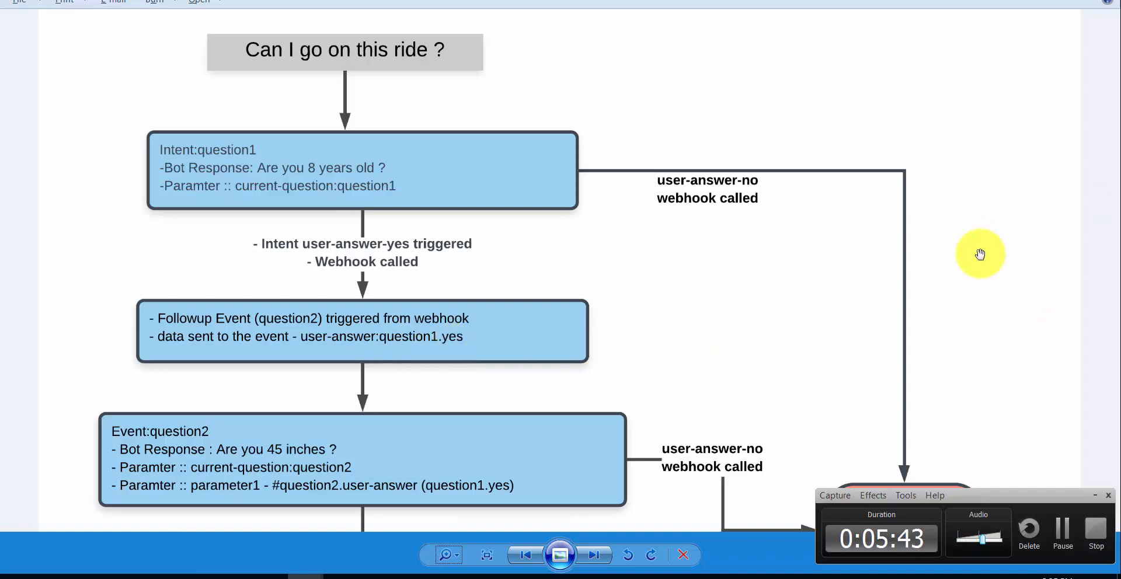
# - Pan the ride flowchart down to the Event:question2 and Event:question3 boxes
pyautogui.moveTo(981, 255); pyautogui.dragTo(985, 129)
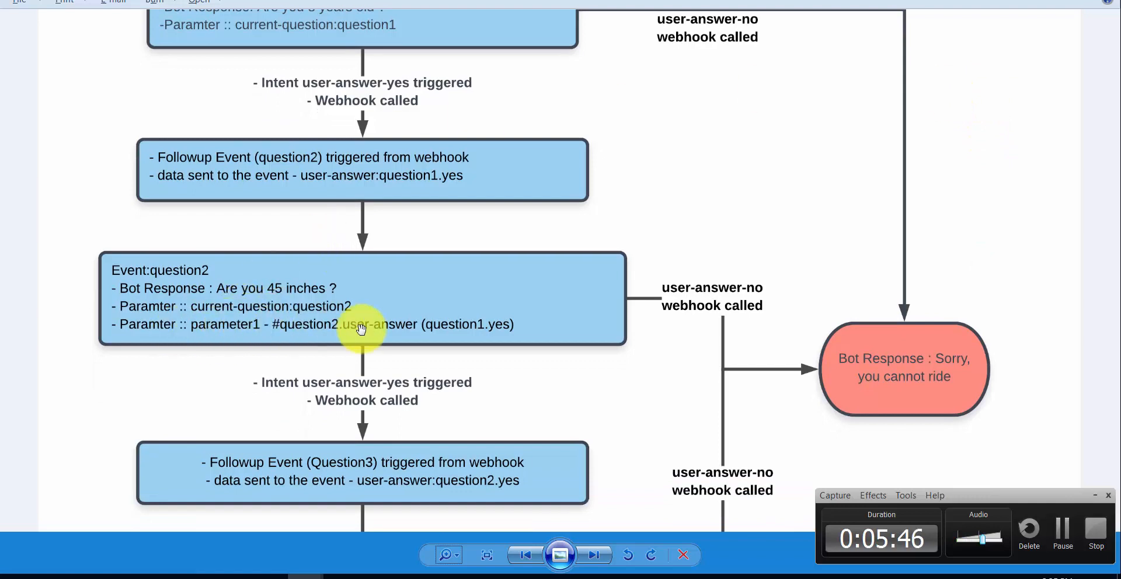
pyautogui.moveTo(363, 331); pyautogui.dragTo(358, 240)
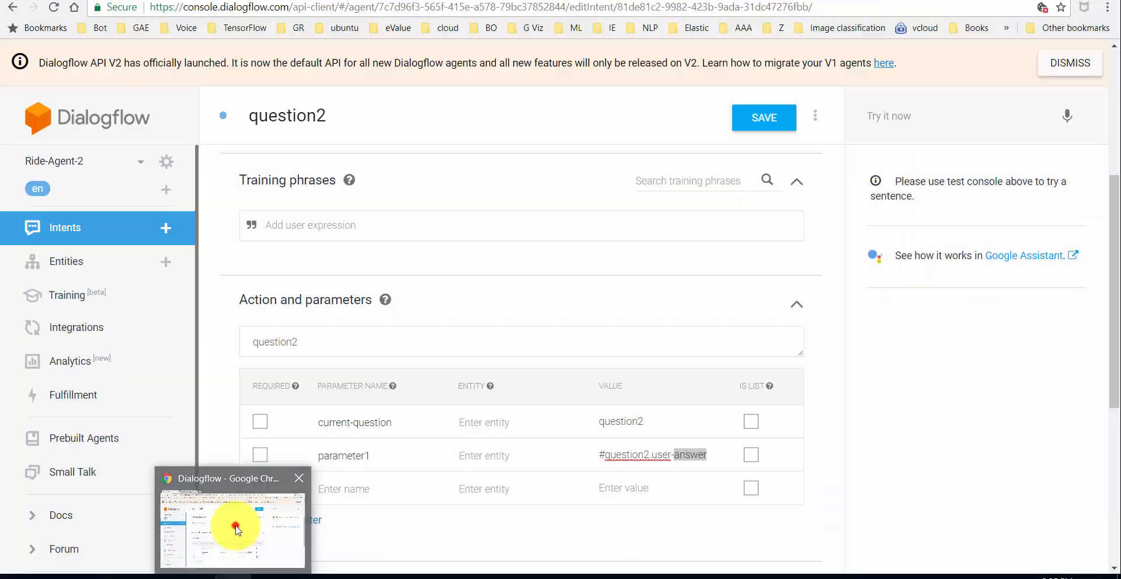
# - Open the question3 intent and scroll to its Action and parameters
pyautogui.click(226, 451)
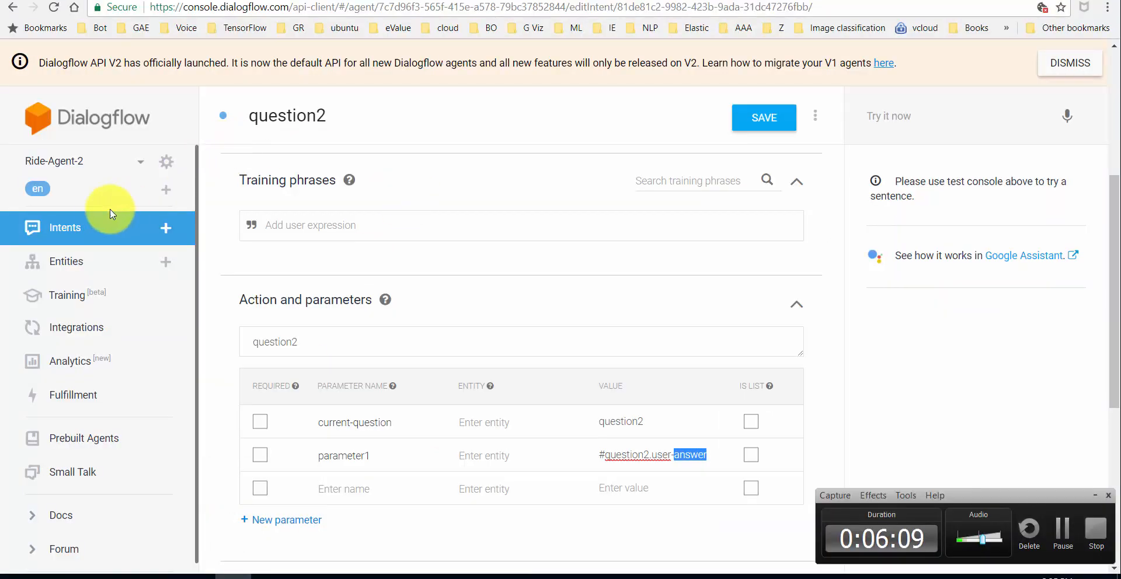
pyautogui.click(95, 225)
pyautogui.click(281, 324)
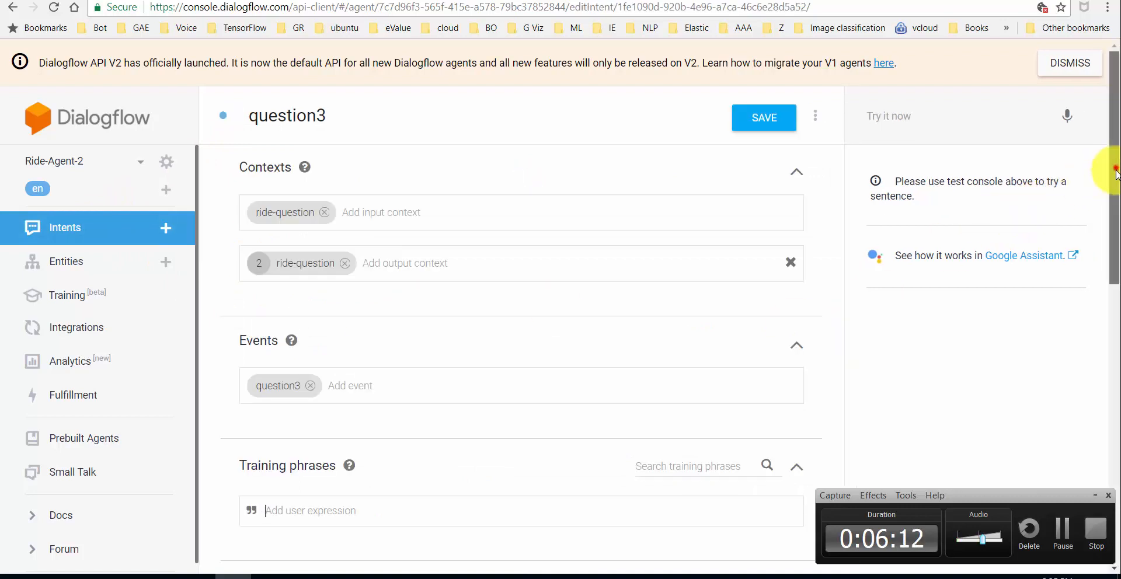
pyautogui.moveTo(1115, 174); pyautogui.dragTo(1118, 326)
pyautogui.moveTo(374, 361); pyautogui.dragTo(318, 359)
# - Check parameter2's value #question3.user-answer against the events docs, then return to the webhook code
pyautogui.doubleClick(642, 358)
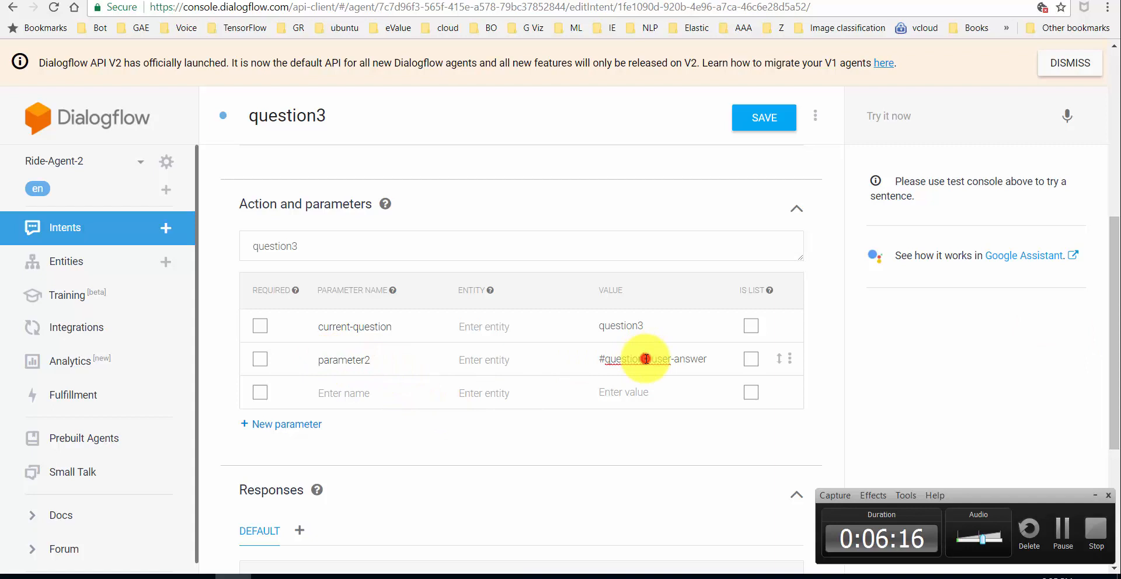
pyautogui.doubleClick(686, 360)
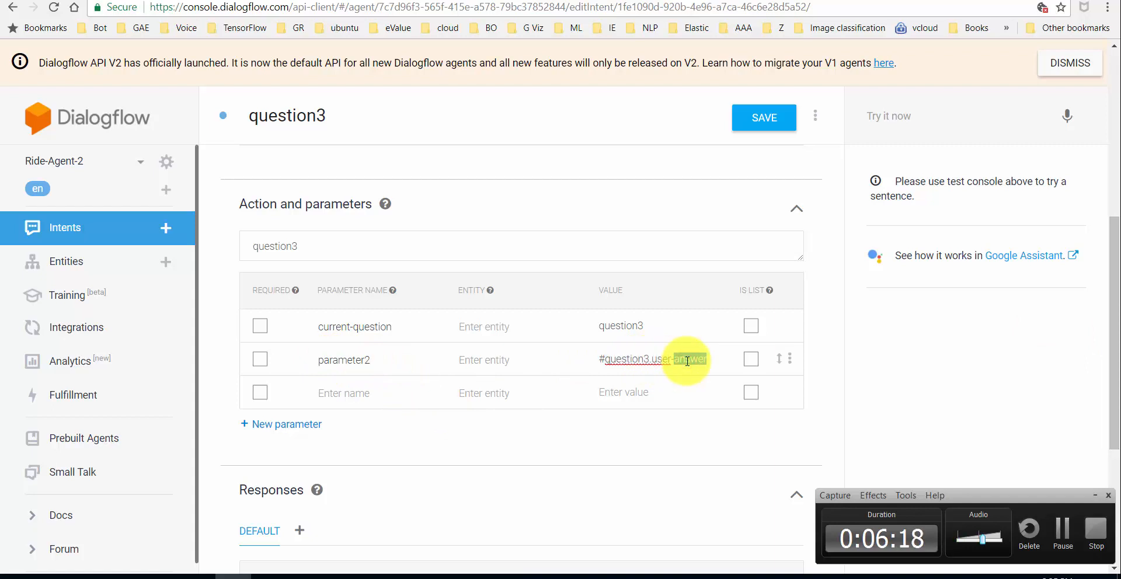
pyautogui.moveTo(605, 359); pyautogui.dragTo(664, 359)
pyautogui.doubleClick(666, 359)
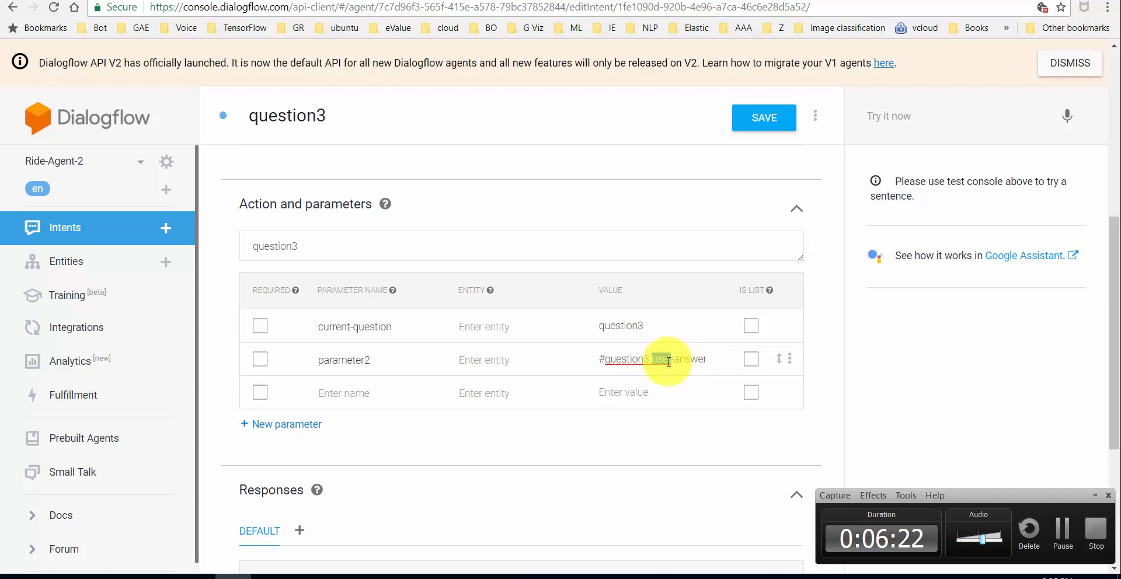
pyautogui.click(652, 362)
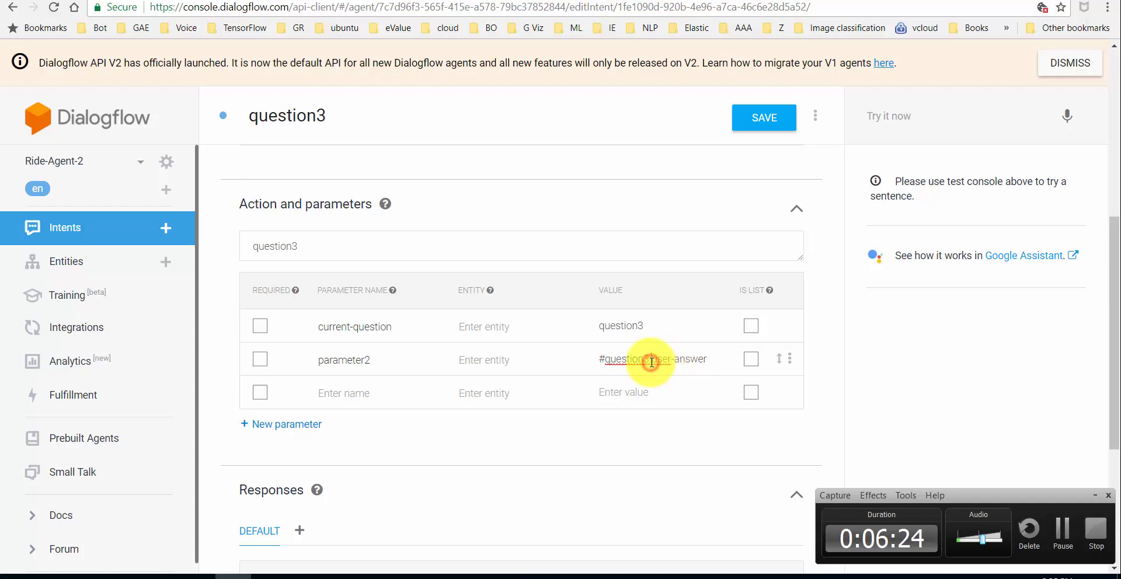
pyautogui.moveTo(652, 359); pyautogui.dragTo(590, 359)
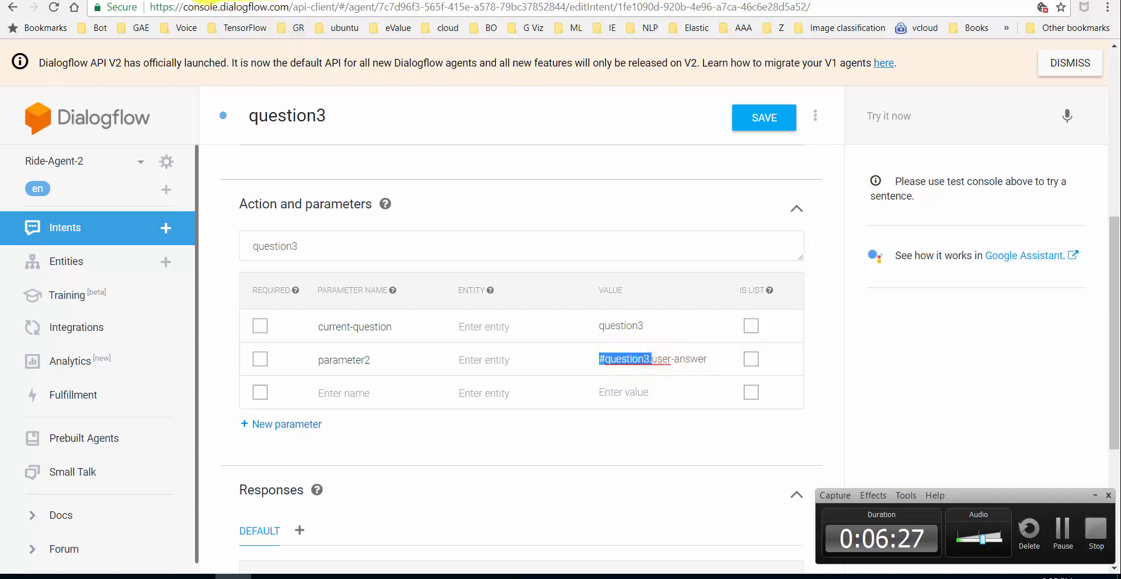
pyautogui.click(245, 0)
pyautogui.click(114, 0)
pyautogui.click(89, 1)
pyautogui.hotkey('alt', 'Tab')
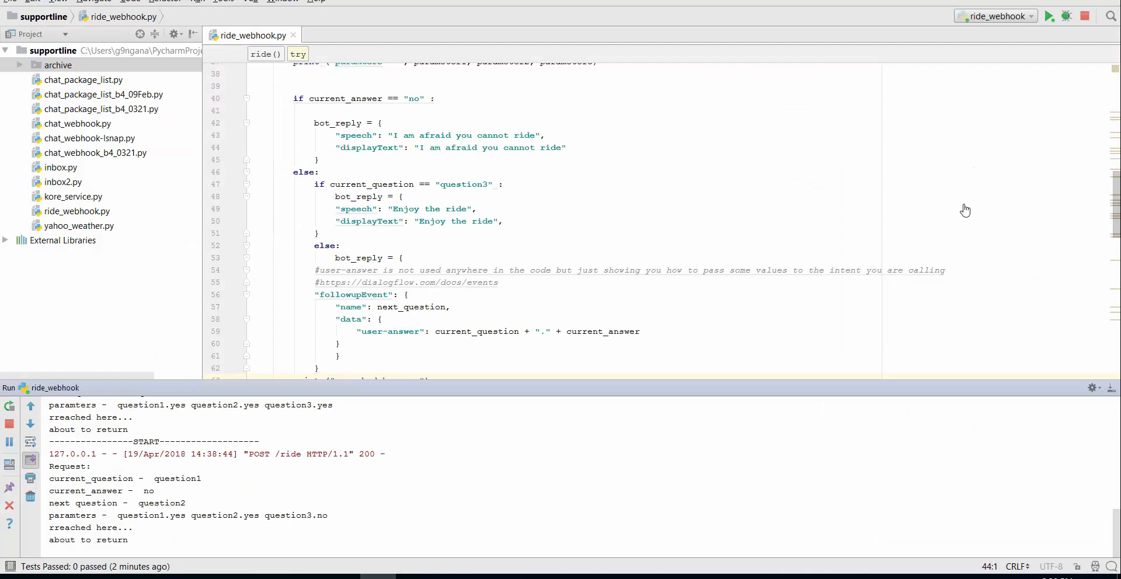
# - Clear the ride_webhook run log and bring the code in front of the ngrok window
pyautogui.rightClick(472, 499)
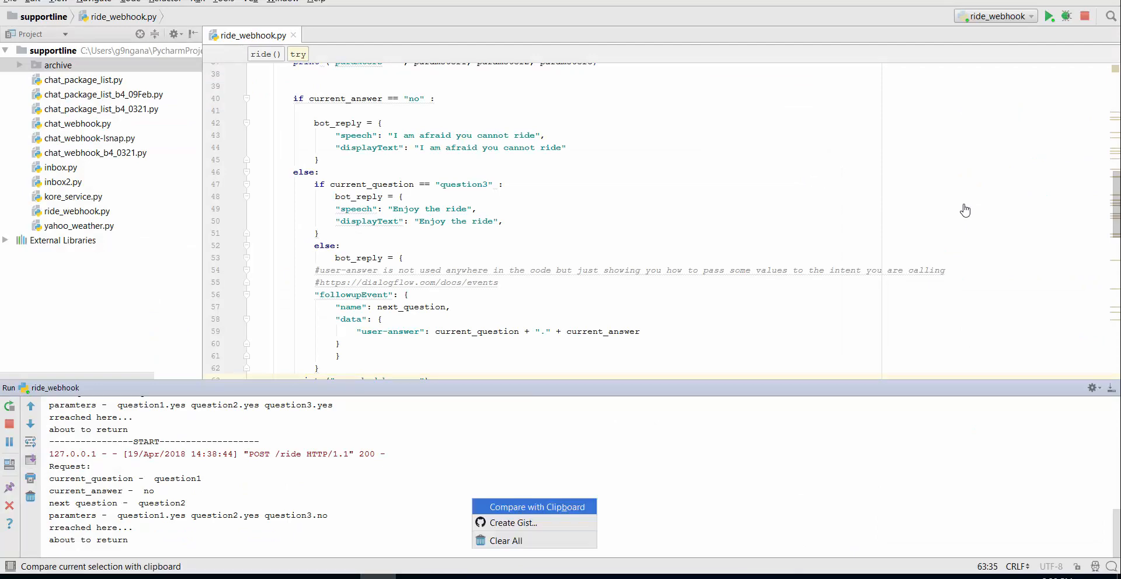
pyautogui.click(507, 541)
pyautogui.click(414, 576)
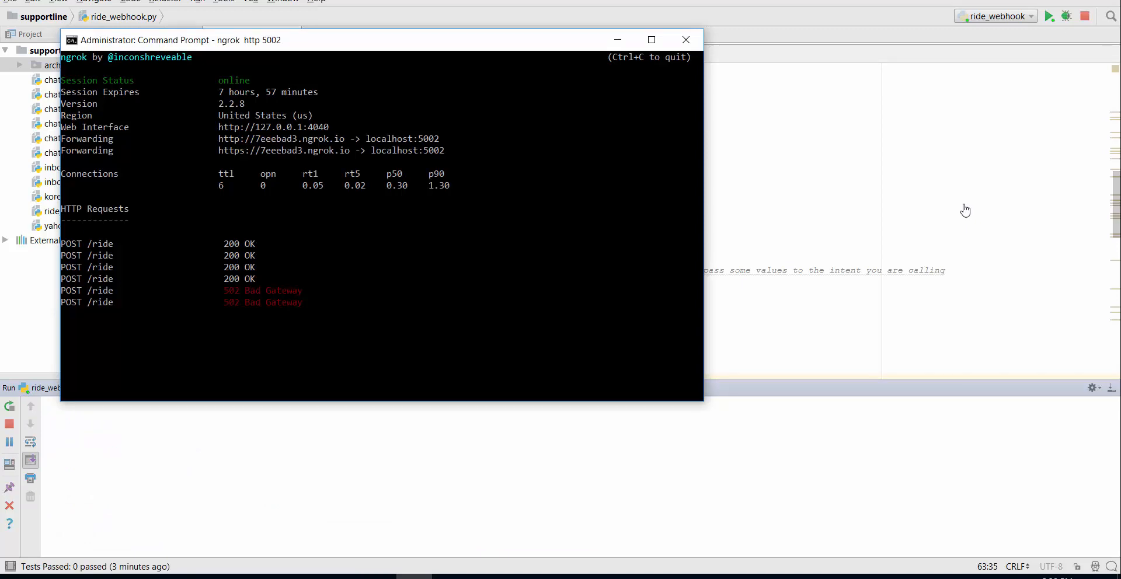
pyautogui.click(378, 576)
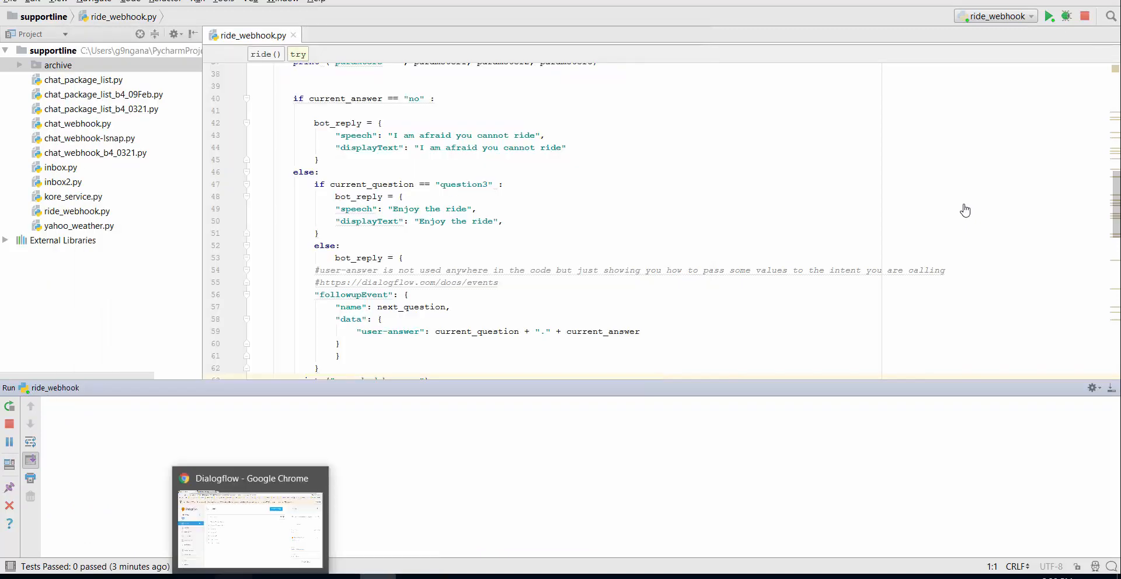
pyautogui.click(233, 577)
# - Start a simulator test by entering 'can I ride'
pyautogui.write('can I')
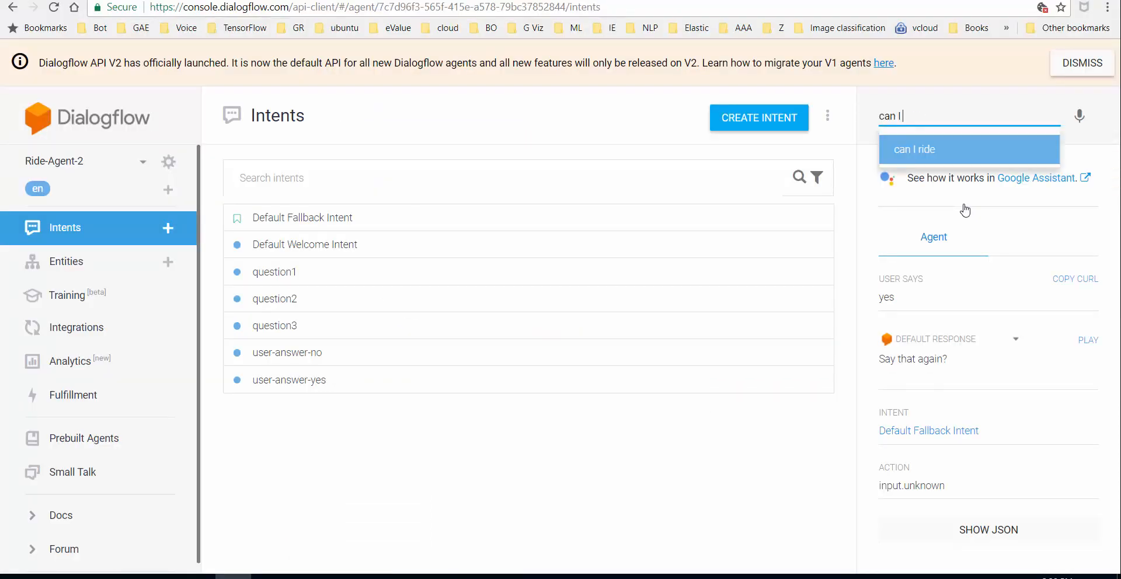
pyautogui.press('Return')
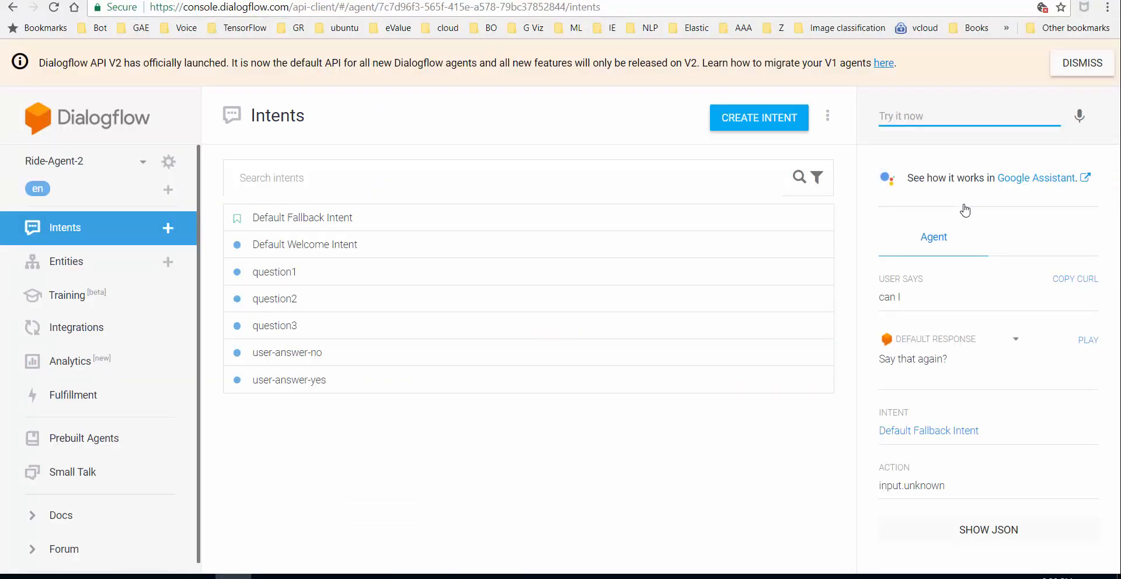
pyautogui.write('can I rid')
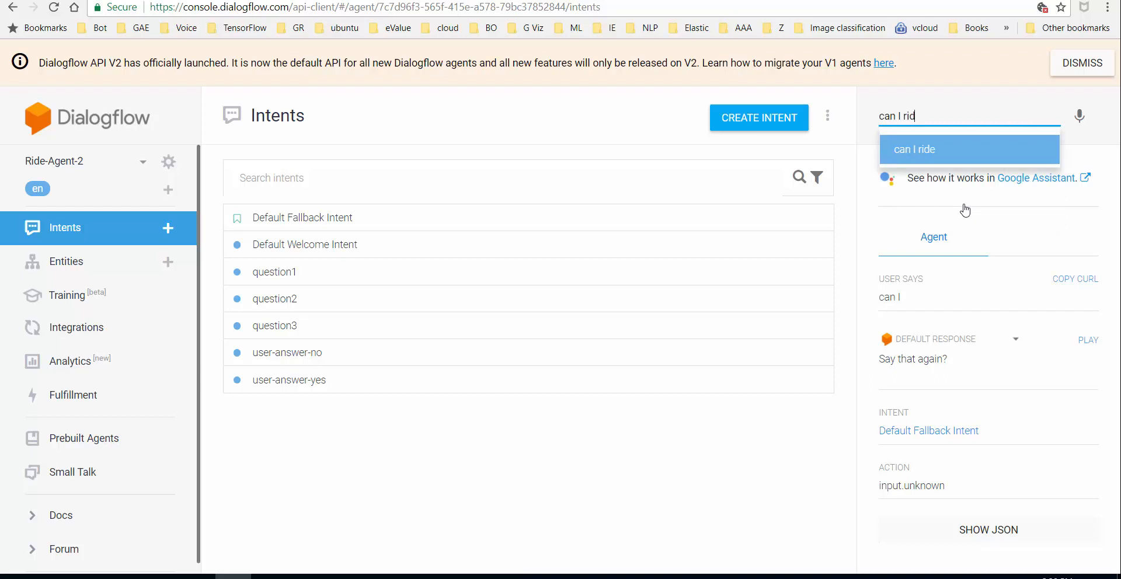
pyautogui.write('e')
pyautogui.press('Return')
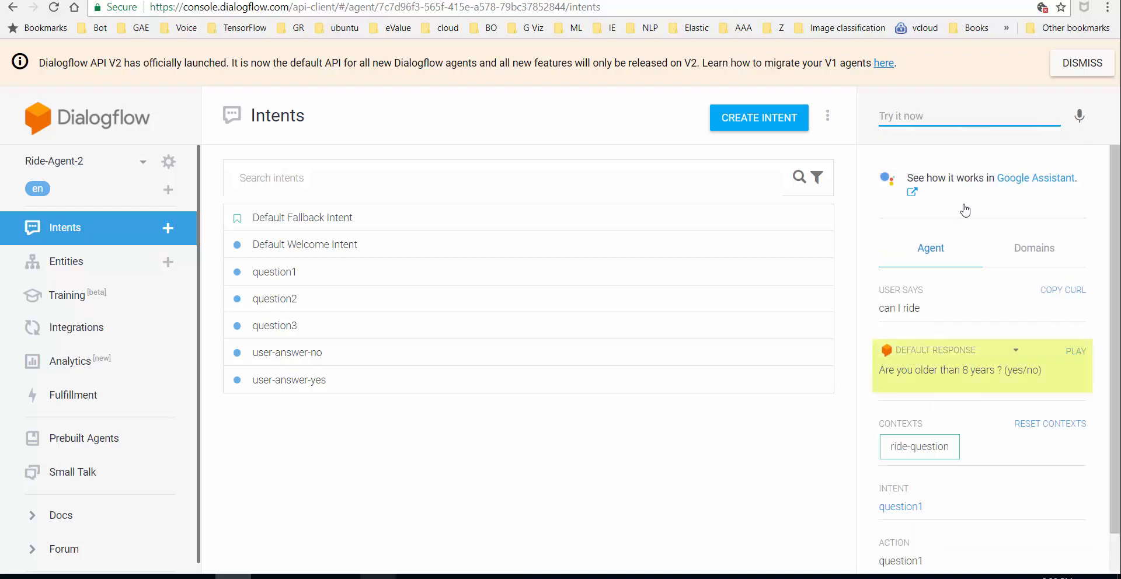
pyautogui.press('super+6')
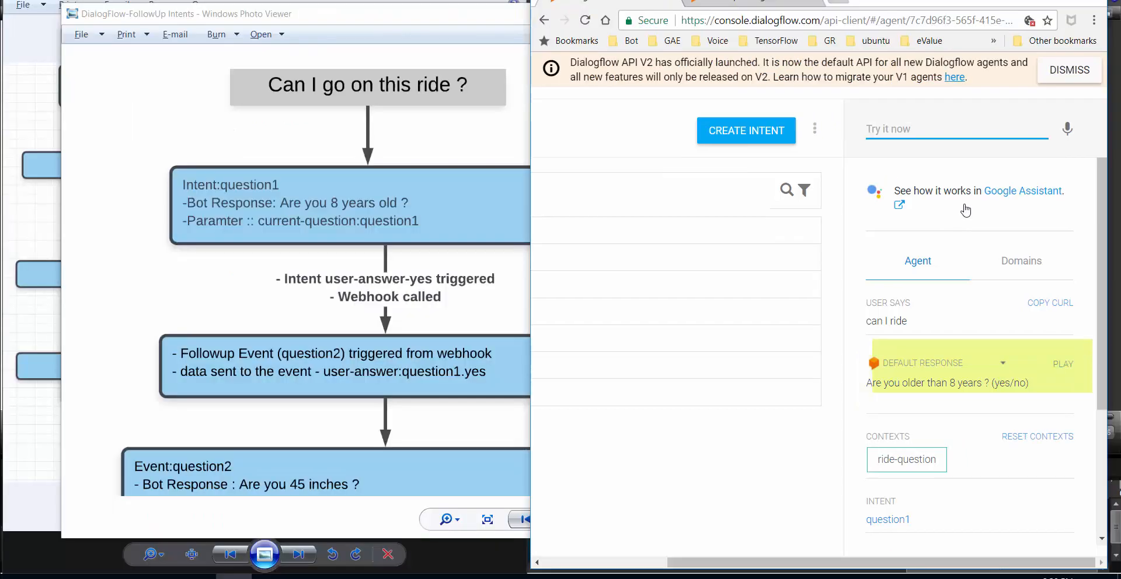
# - Answer 'yes' to the age question and scroll through the response
pyautogui.write('yes')
pyautogui.press('Return')
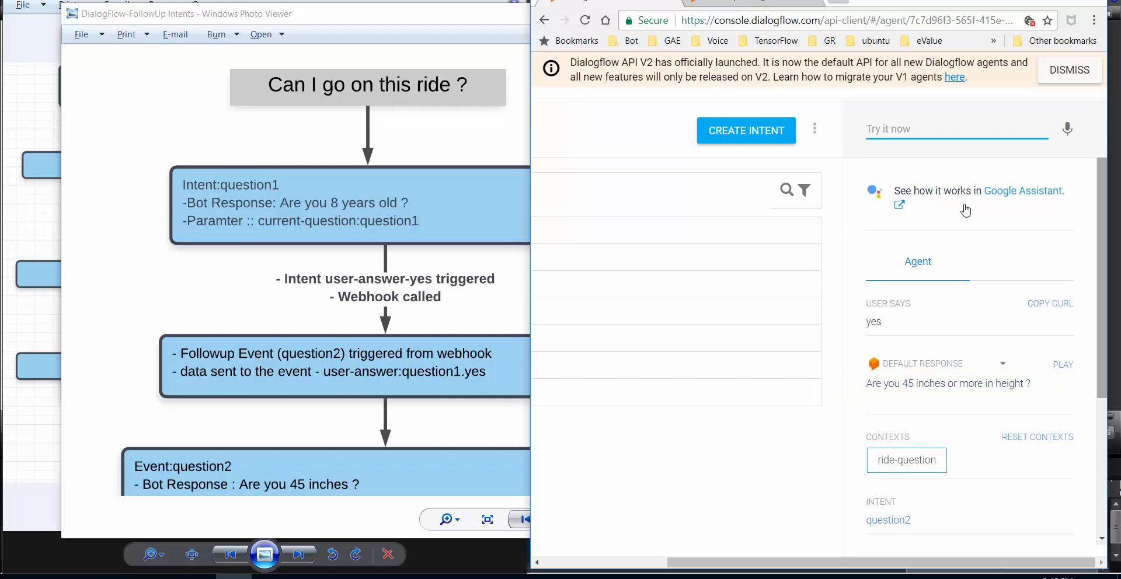
pyautogui.scroll(-2, 966, 211)
pyautogui.scroll(-1, 966, 210)
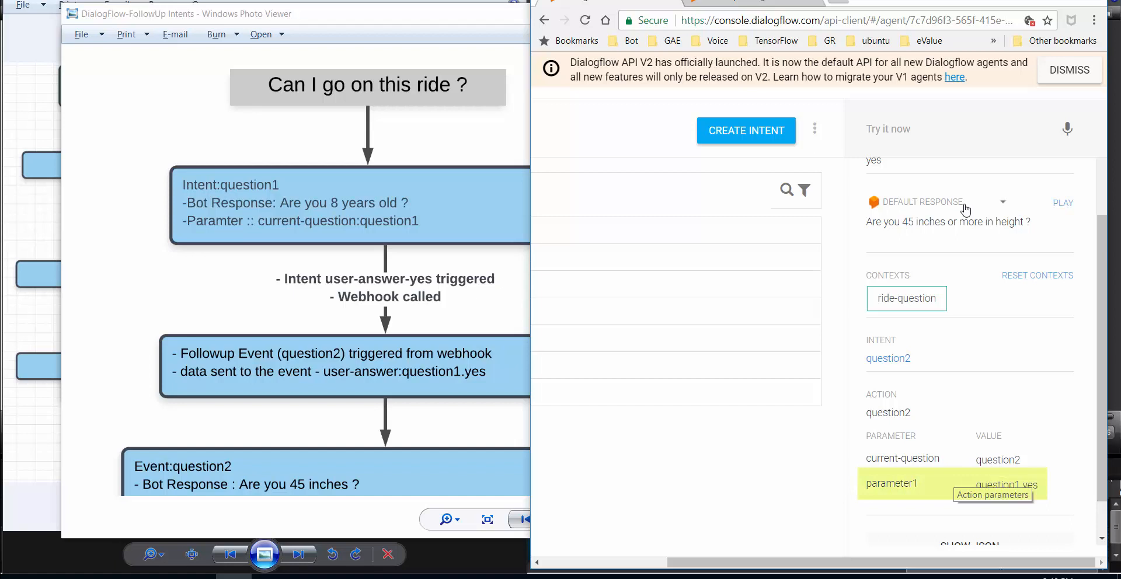
pyautogui.scroll(1, 966, 209)
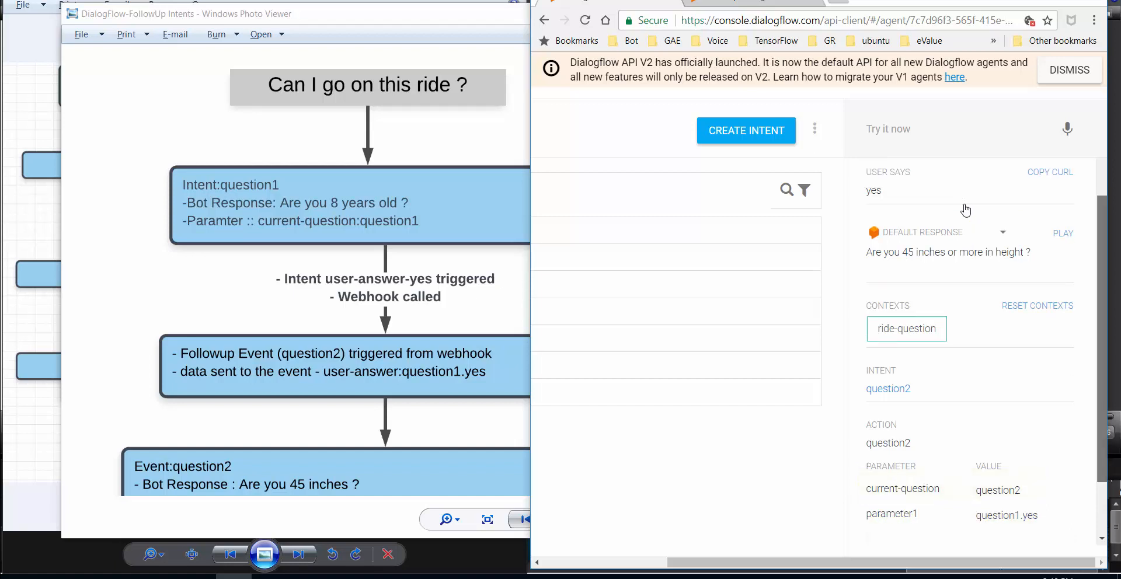
pyautogui.scroll(3, 966, 210)
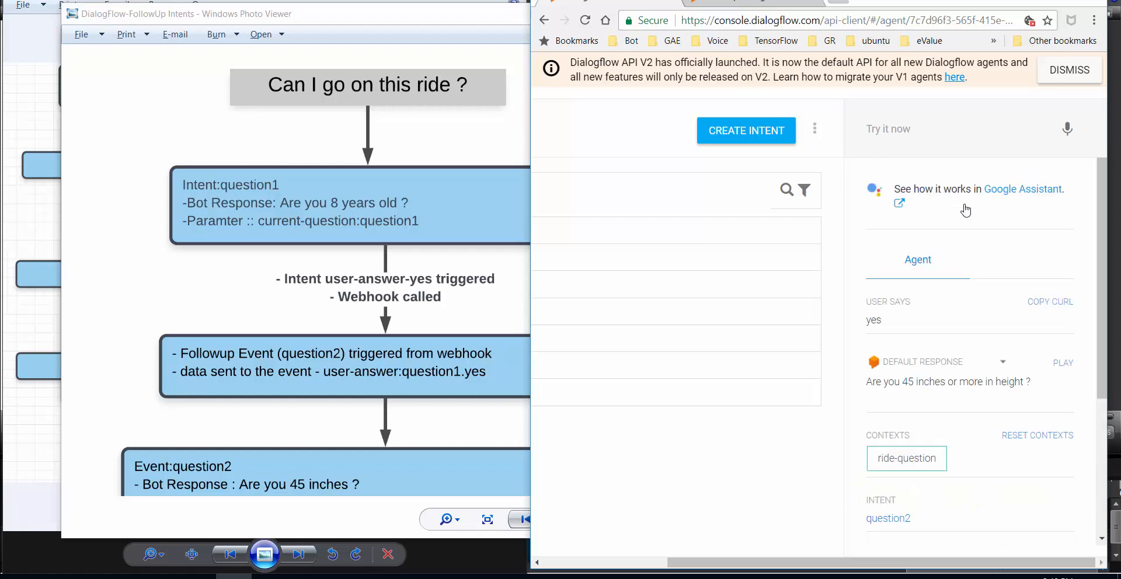
# - Answer 'yes' to the height question, reaching question3's 45-pound weight question with parameter2 question2.yes
pyautogui.write('yes')
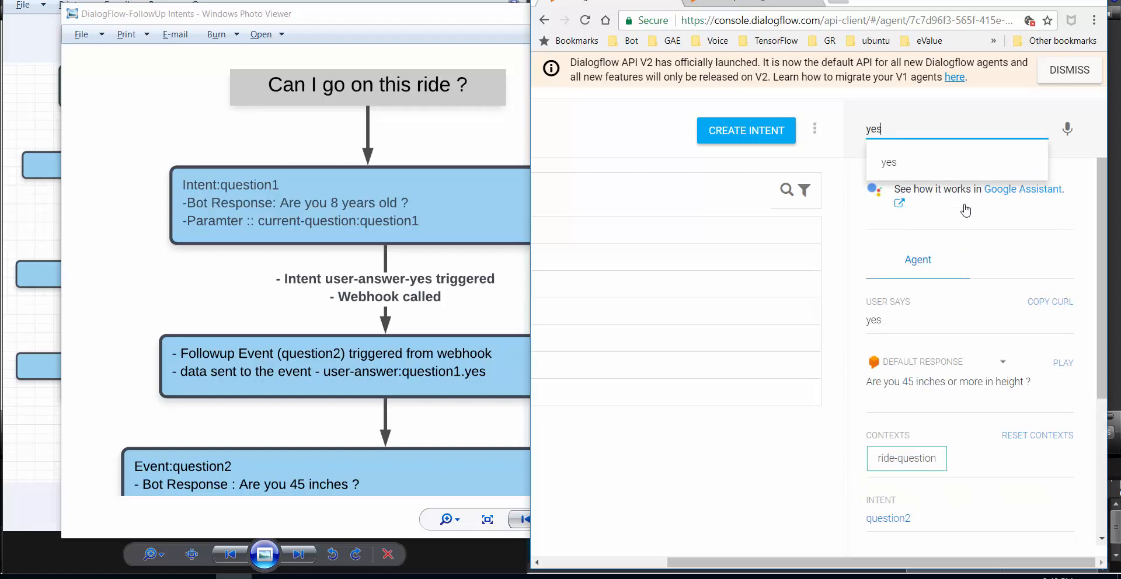
pyautogui.press('Return')
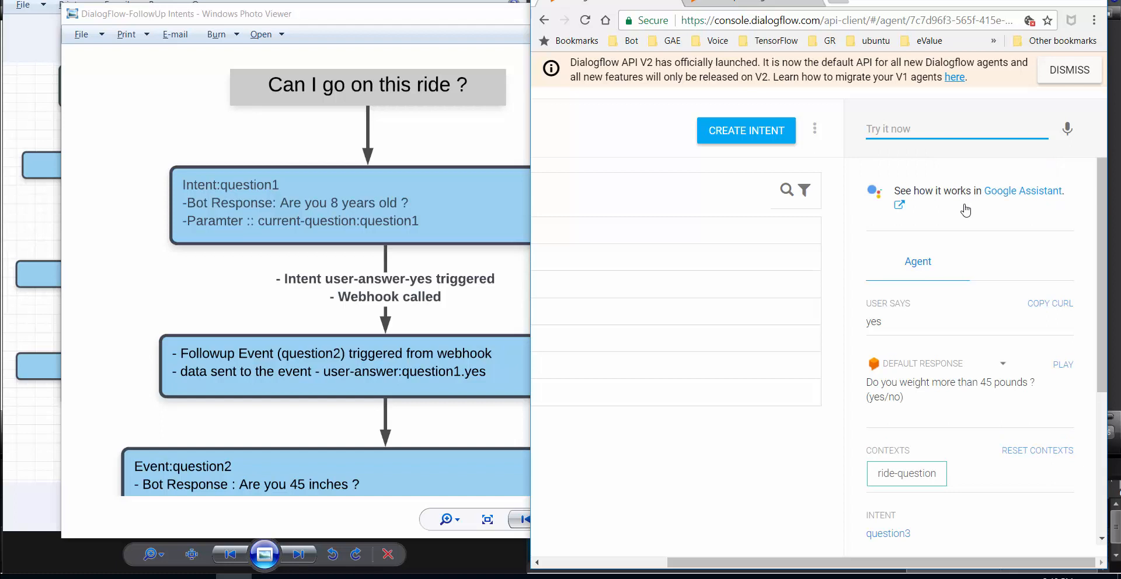
pyautogui.scroll(-3, 965, 211)
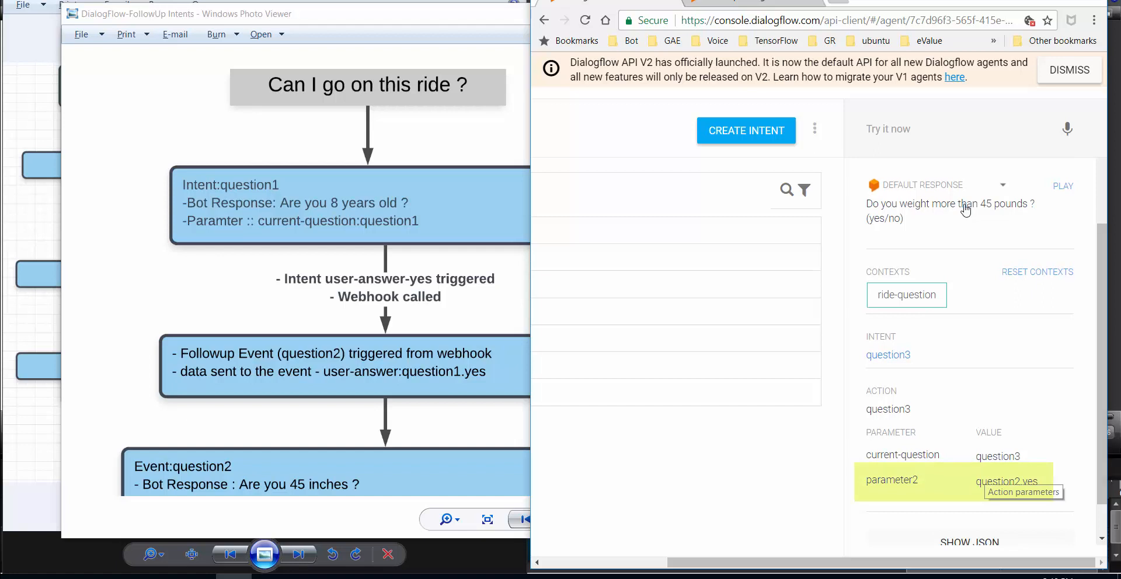
pyautogui.scroll(4, 966, 210)
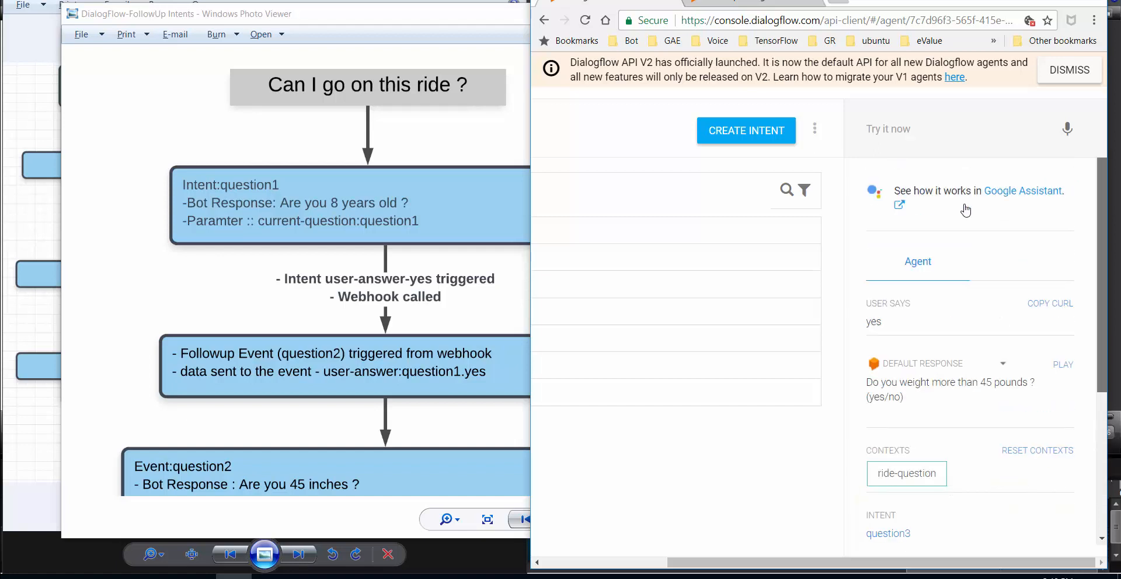
pyautogui.scroll(-4, 967, 210)
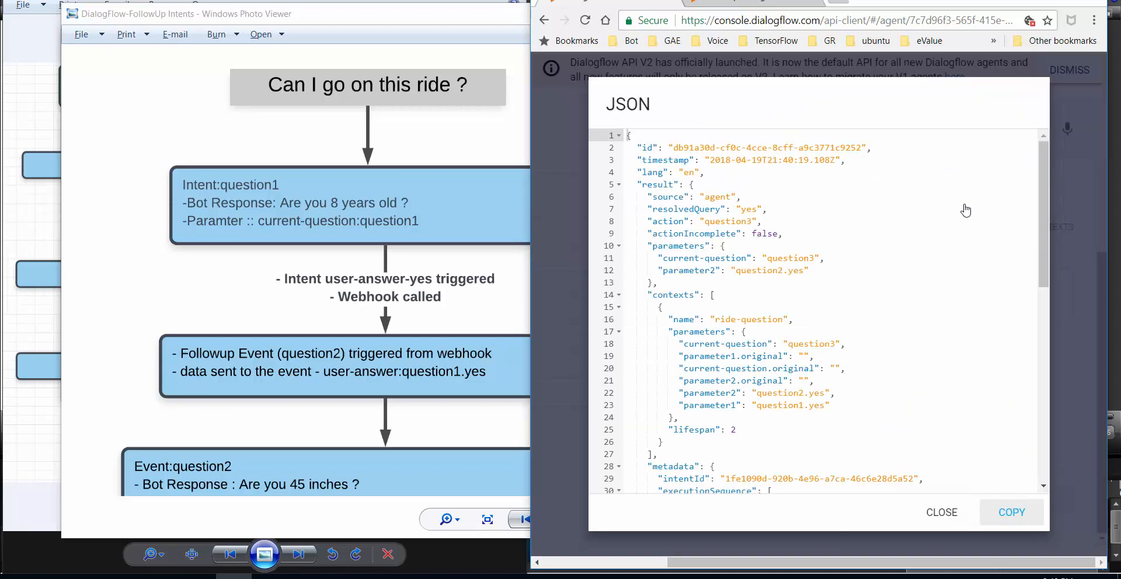
# - Inspect parameter1 and parameter2 in the response JSON's context, then close it
pyautogui.doubleClick(711, 405)
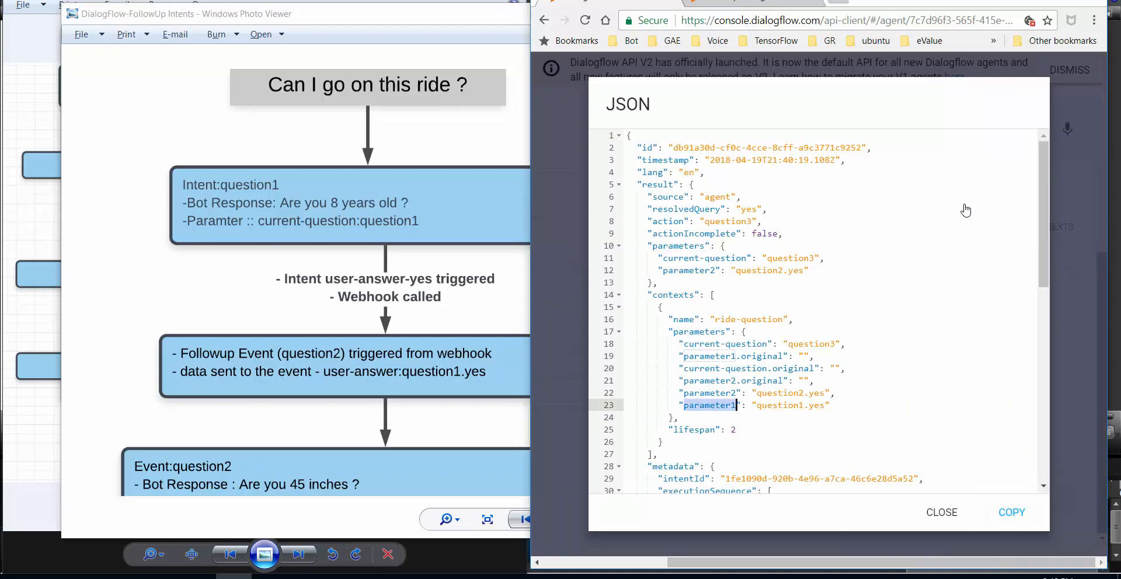
pyautogui.doubleClick(702, 393)
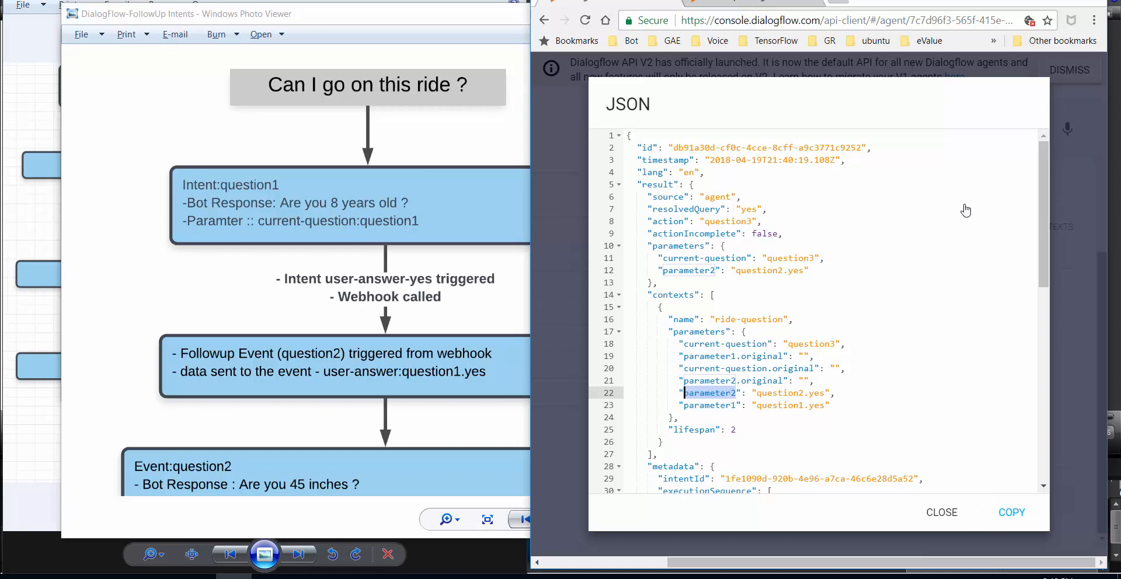
pyautogui.press('Escape')
pyautogui.scroll(4, 966, 210)
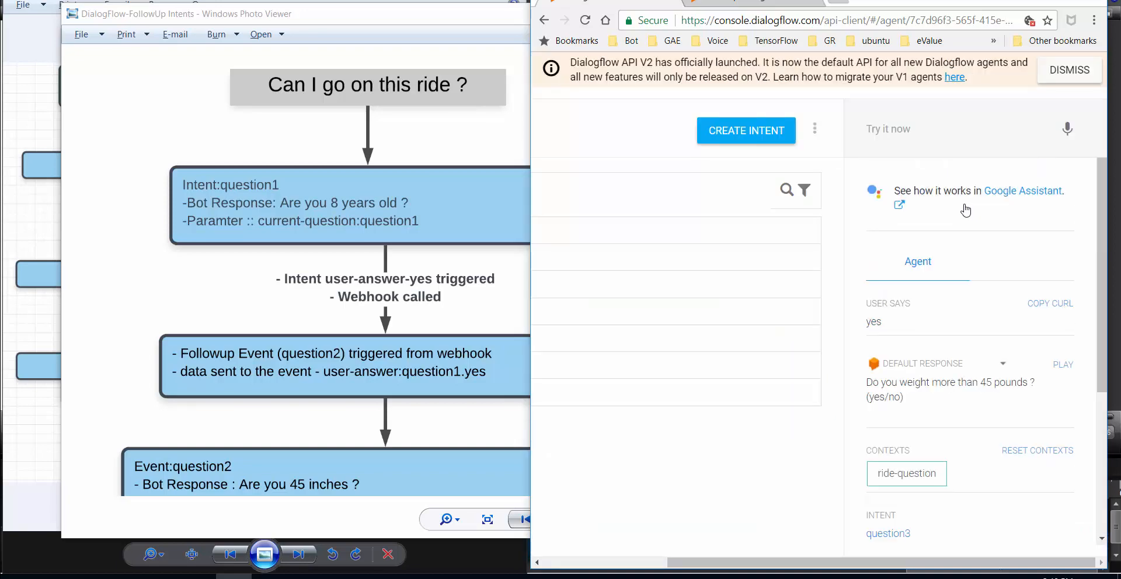
# - Answer 'yes' to the weight question and view the 'Enjoy the ride' response JSON
pyautogui.write('yes')
pyautogui.press('Return')
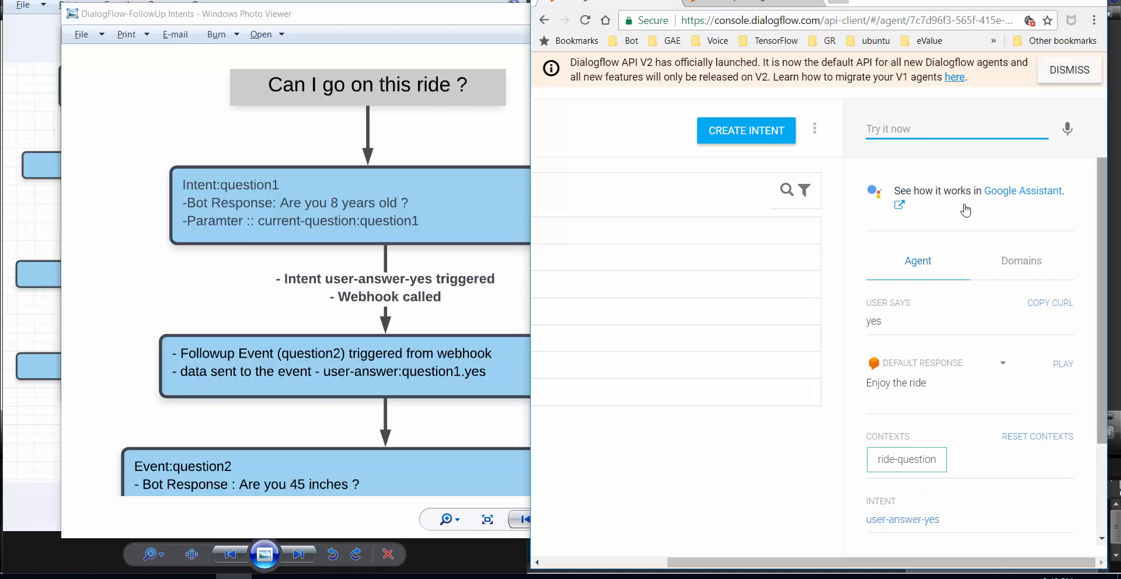
pyautogui.scroll(-2, 966, 210)
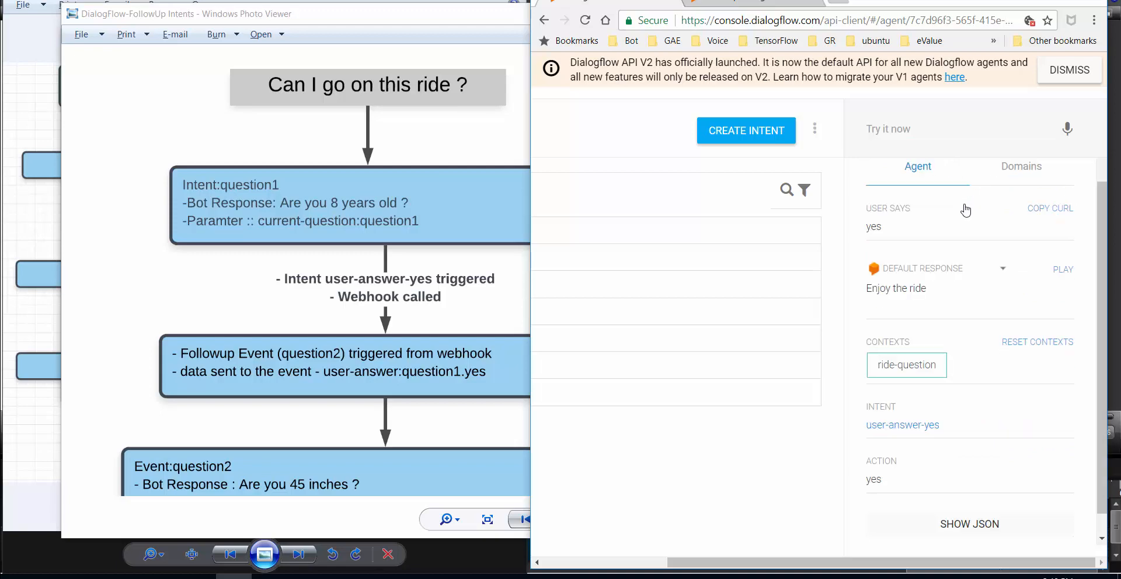
pyautogui.click(969, 524)
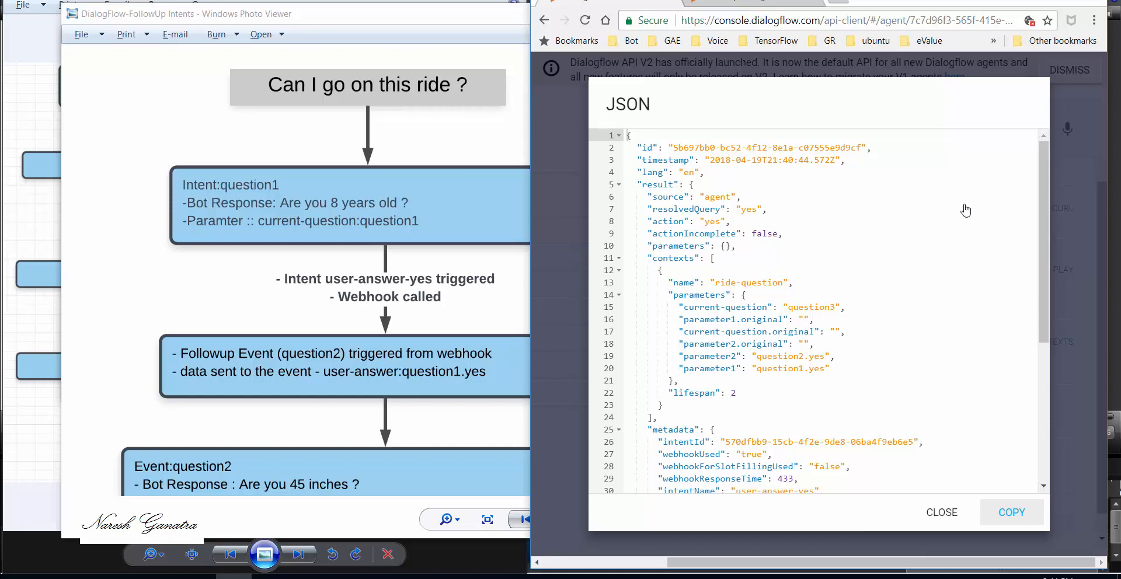
pyautogui.press('Escape')
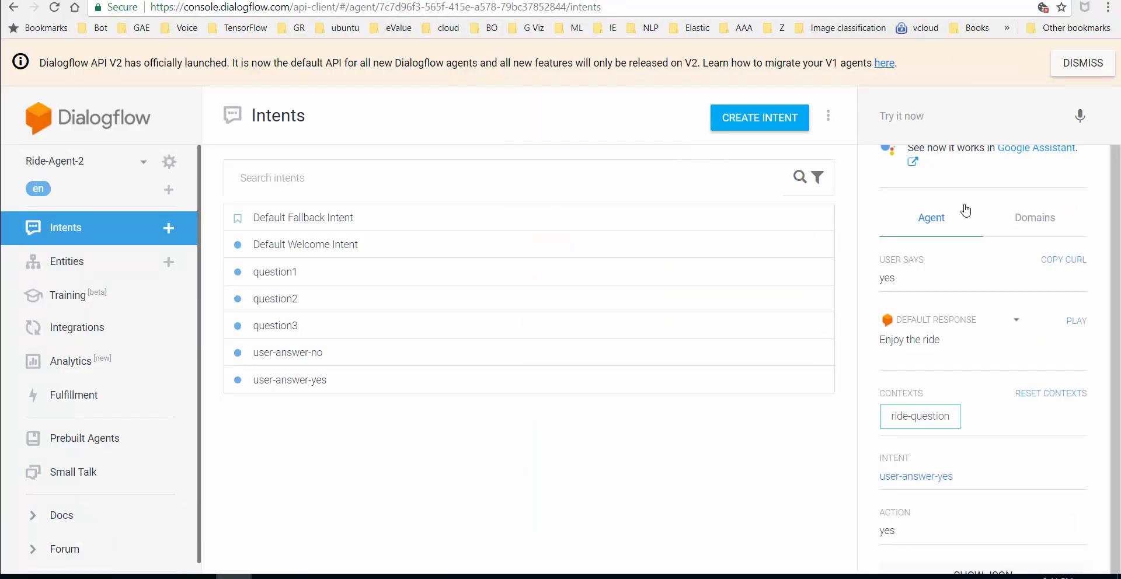
# - Scroll the ride flowchart down to the no branches and 'Sorry, you cannot ride' outcome
pyautogui.hotkey('alt', 'Tab')
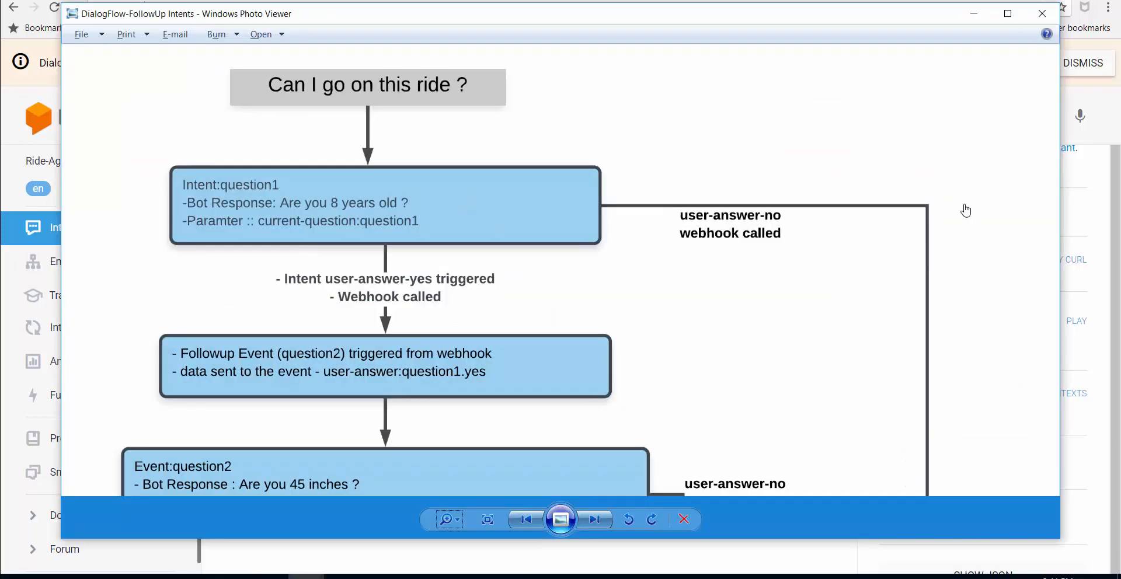
pyautogui.scroll(-1, 966, 210)
pyautogui.scroll(-2, 966, 211)
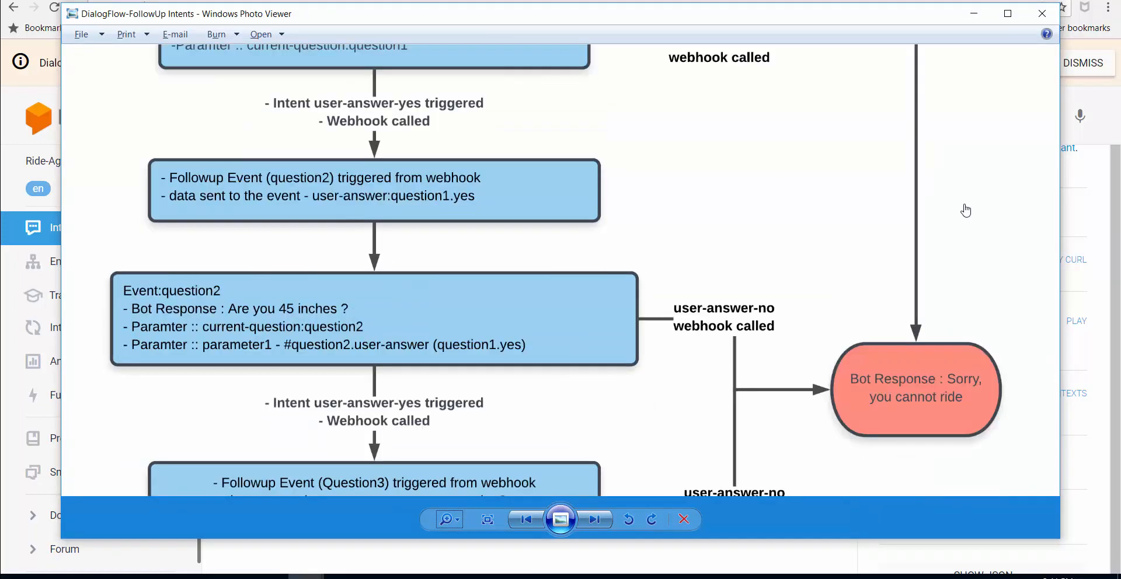
pyautogui.scroll(-1, 966, 210)
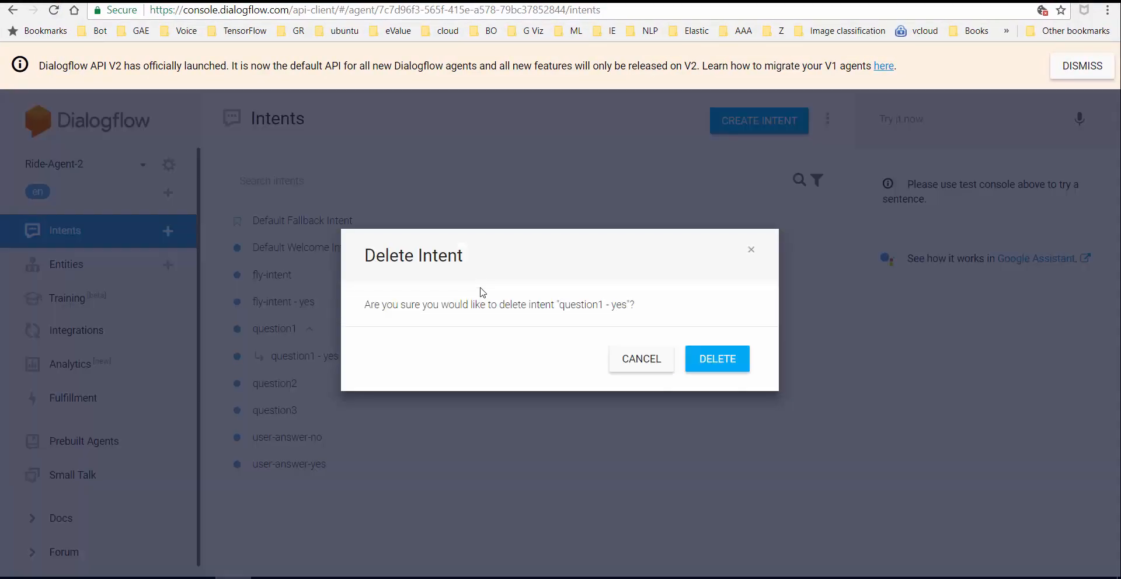
pyautogui.press('Return')
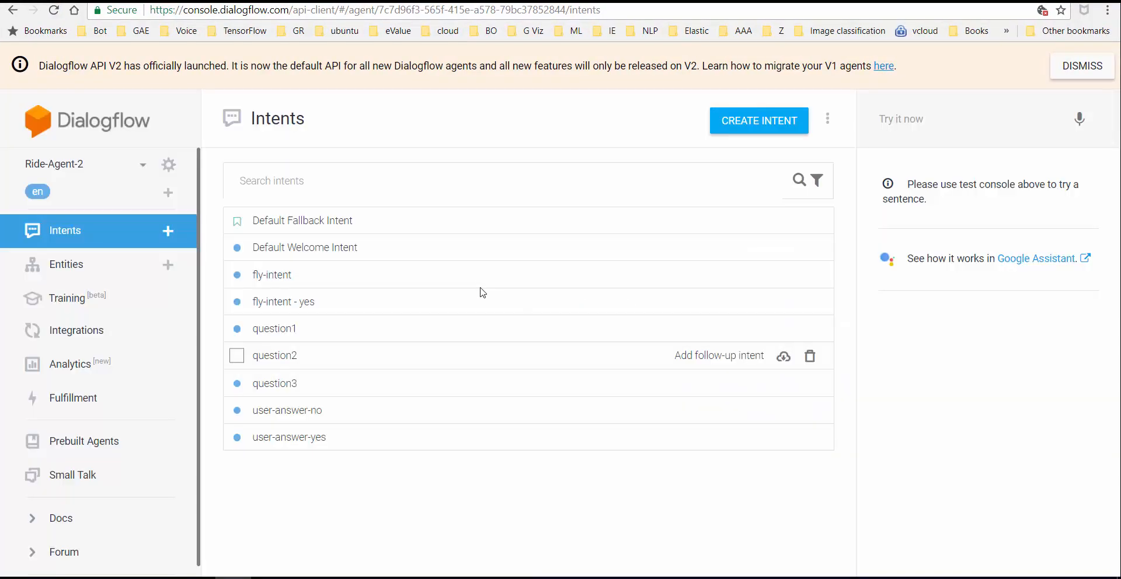
pyautogui.click(483, 293)
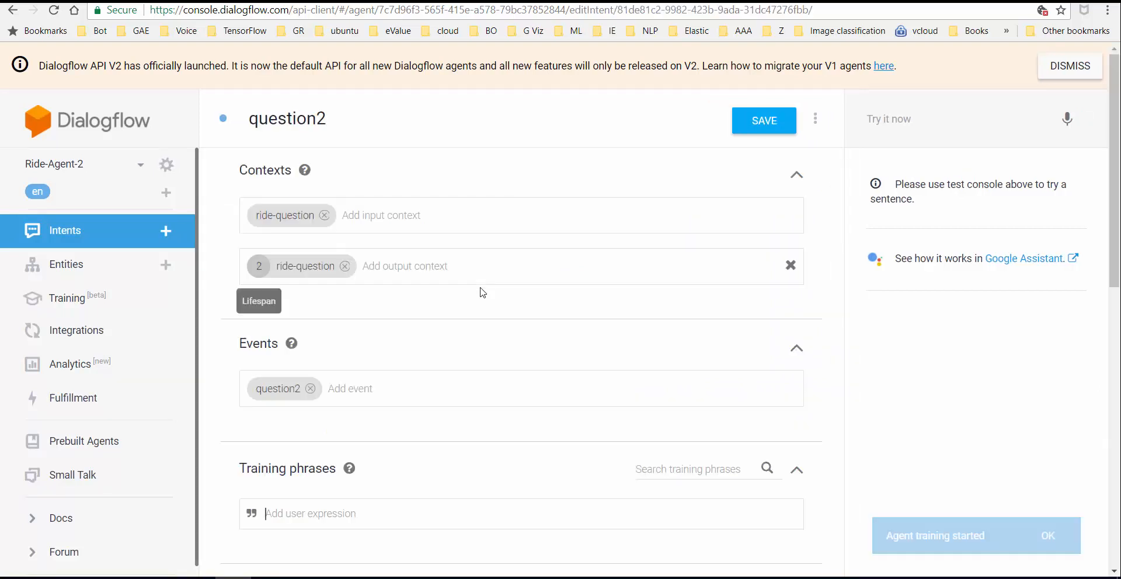
pyautogui.click(118, 231)
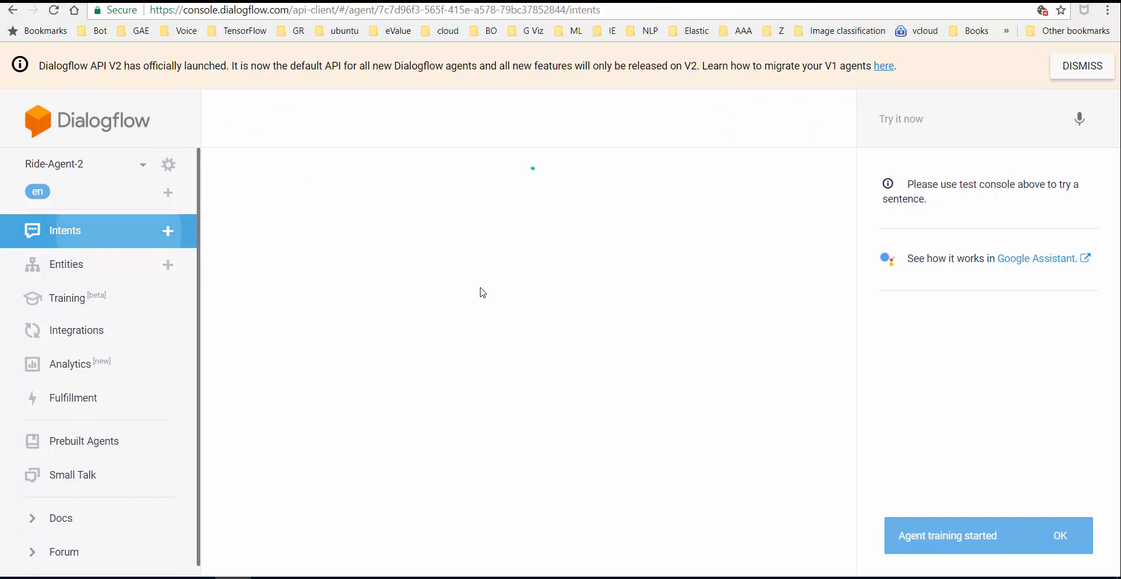
pyautogui.click(483, 293)
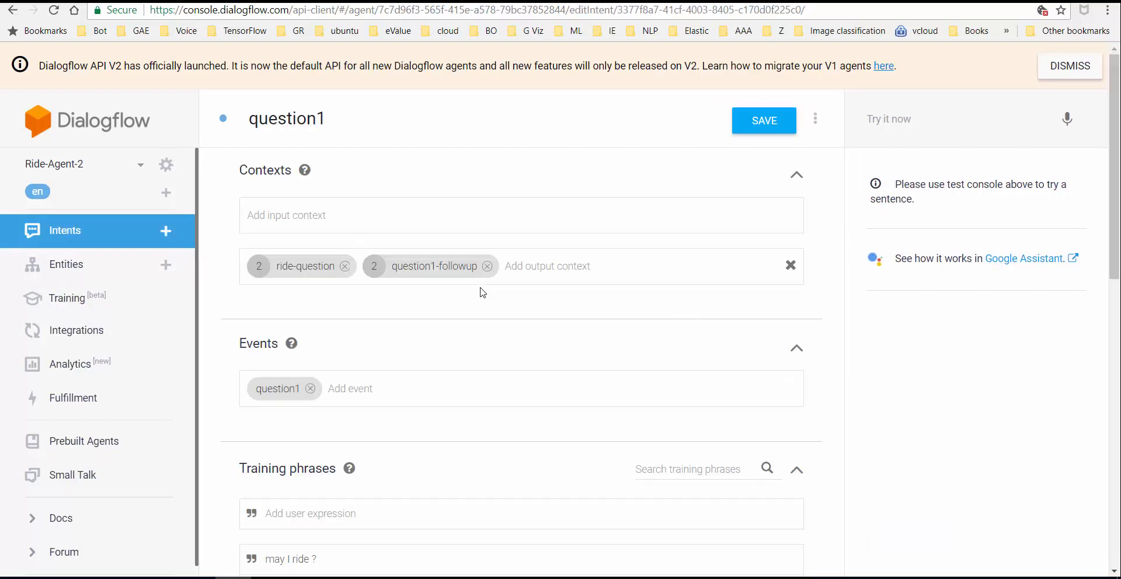
pyautogui.click(487, 266)
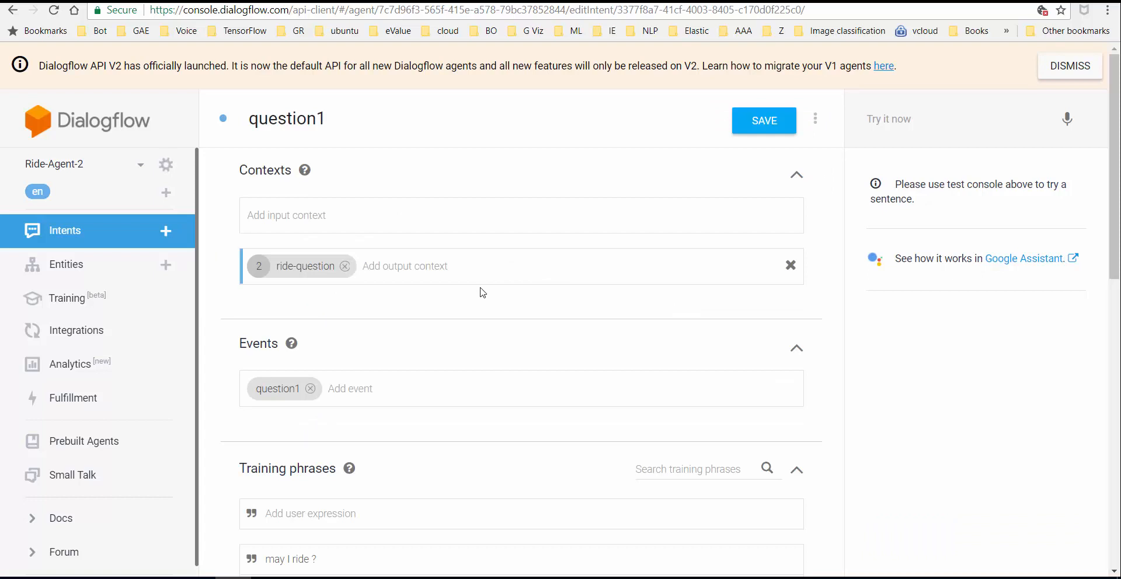
pyautogui.click(106, 235)
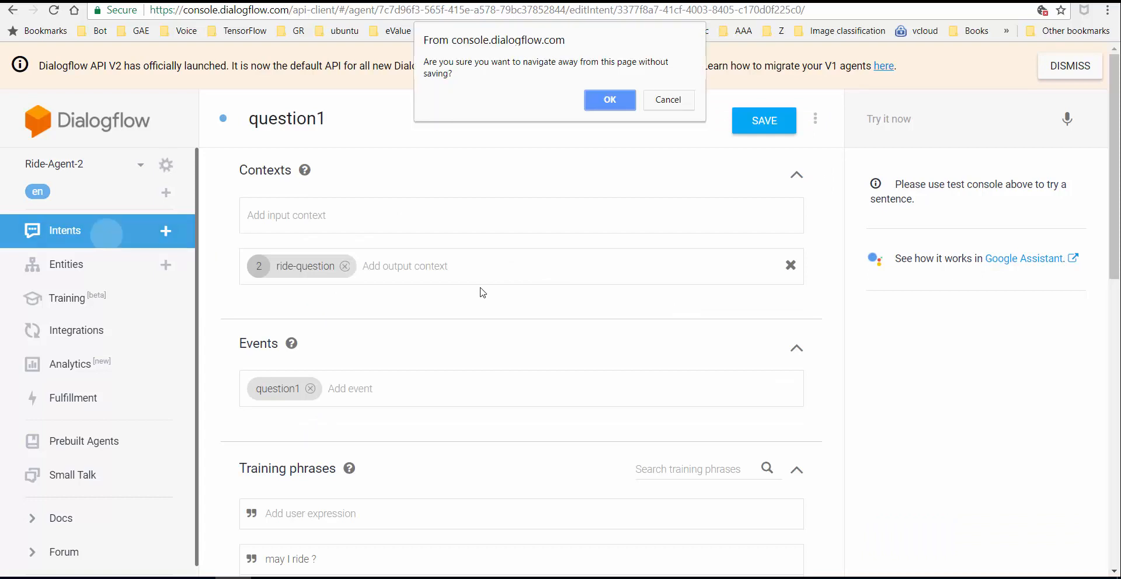
pyautogui.press('Return')
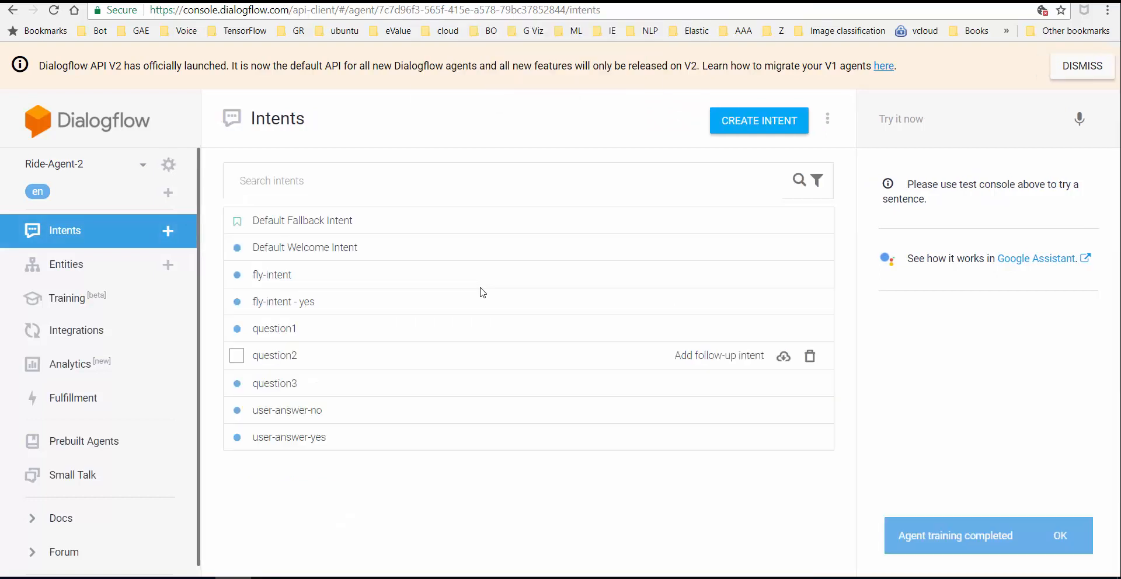
pyautogui.click(481, 288)
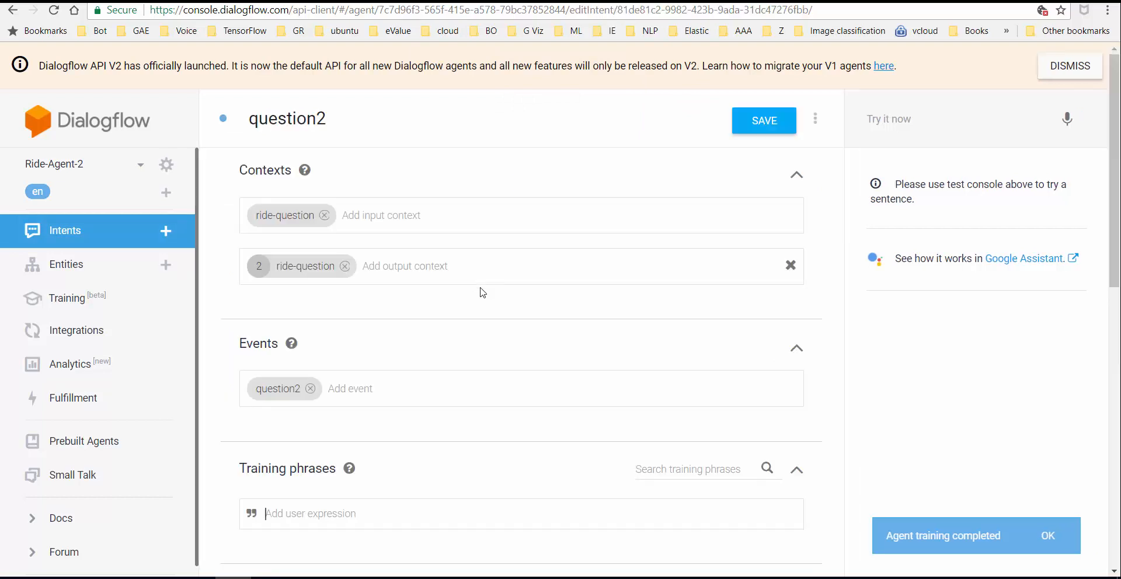
pyautogui.hotkey('alt', 'Left')
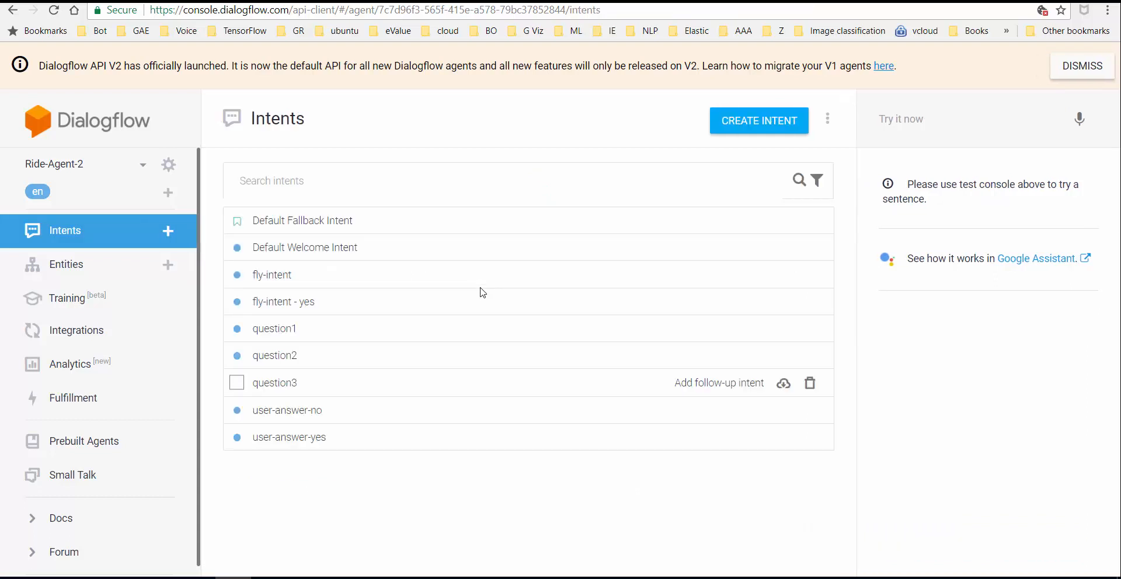
pyautogui.click(483, 410)
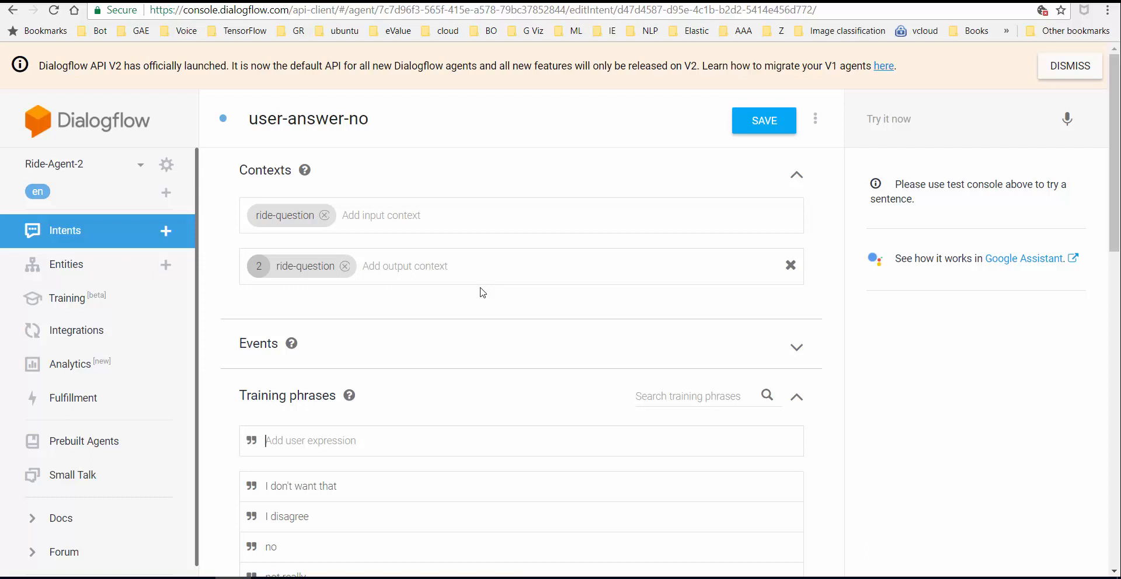
pyautogui.hotkey('alt', 'Left')
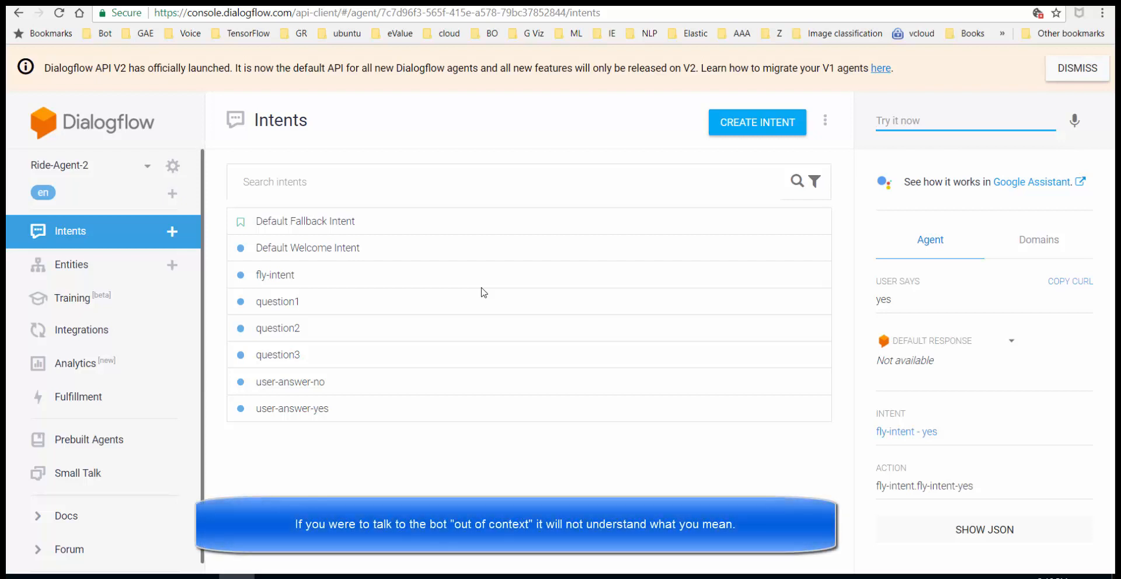
# - Send a bare 'yes' and 'no' in the simulator to confirm they fall back
pyautogui.write('yes')
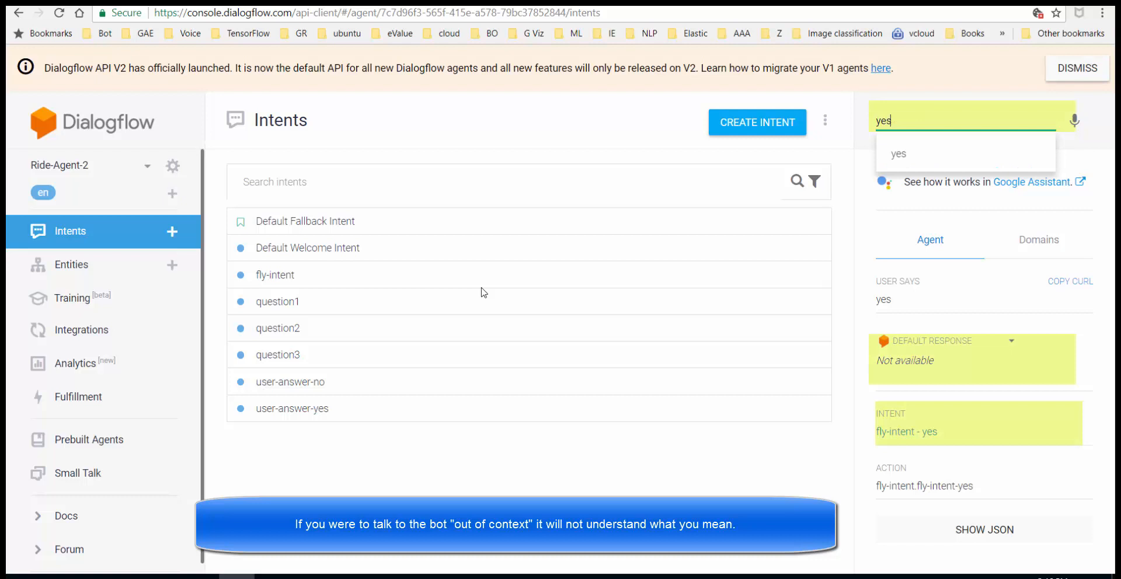
pyautogui.press('Return')
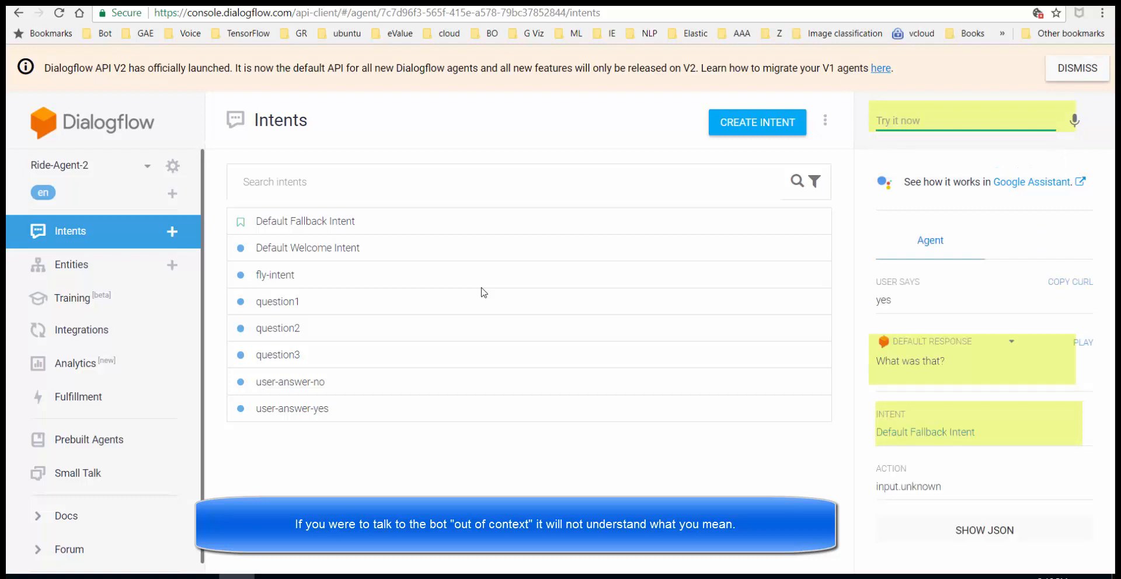
pyautogui.write('no')
pyautogui.press('Return')
# - Start the chain with 'can I ride', answer 'yes', then open the user-answer-no intent
pyautogui.write('can I r')
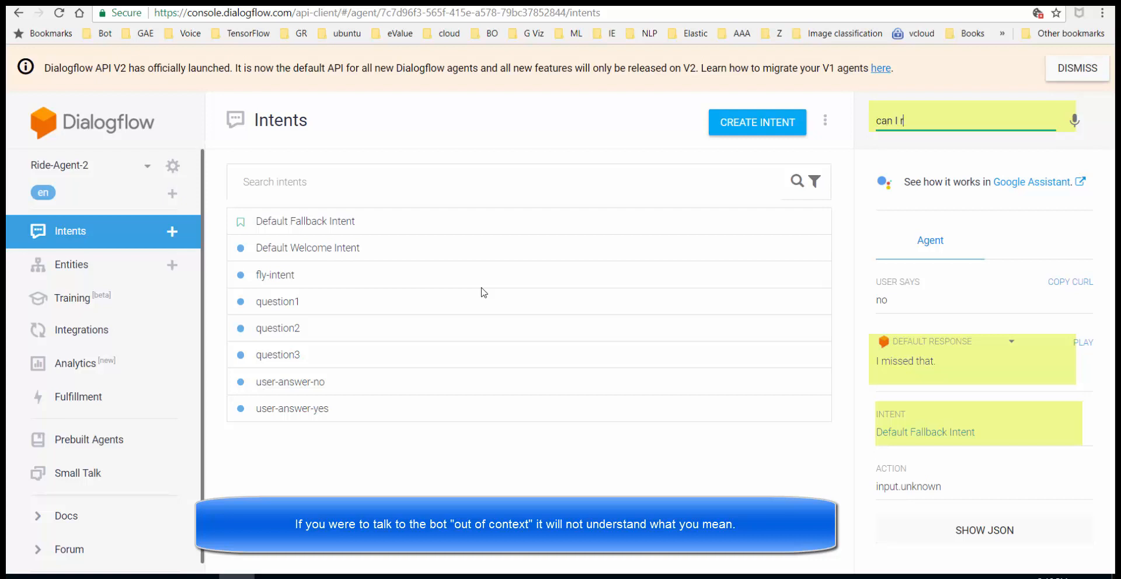
pyautogui.write('ide')
pyautogui.press('Return')
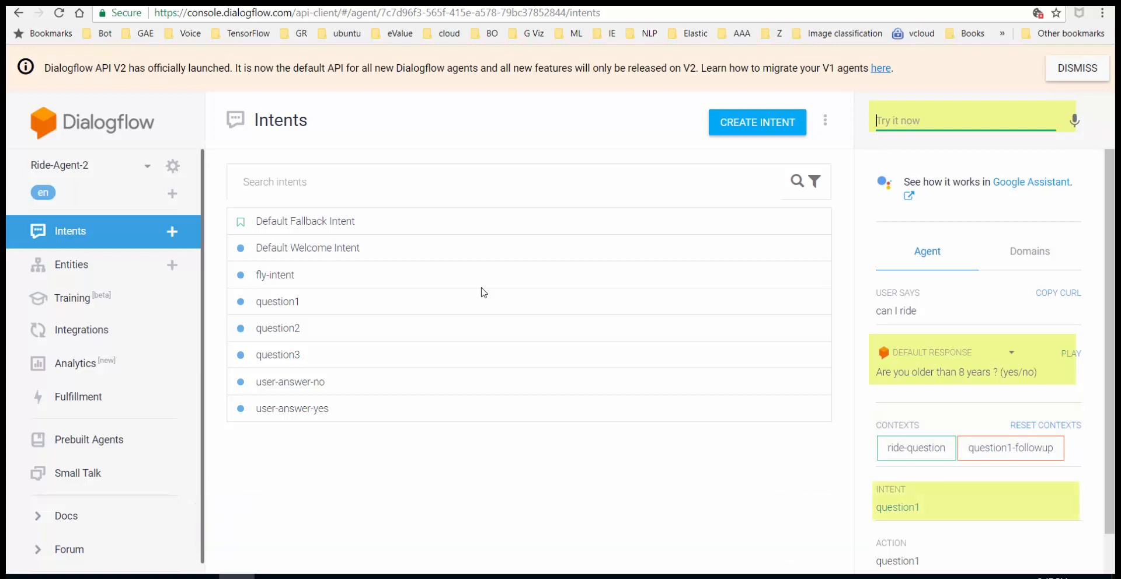
pyautogui.write('yes')
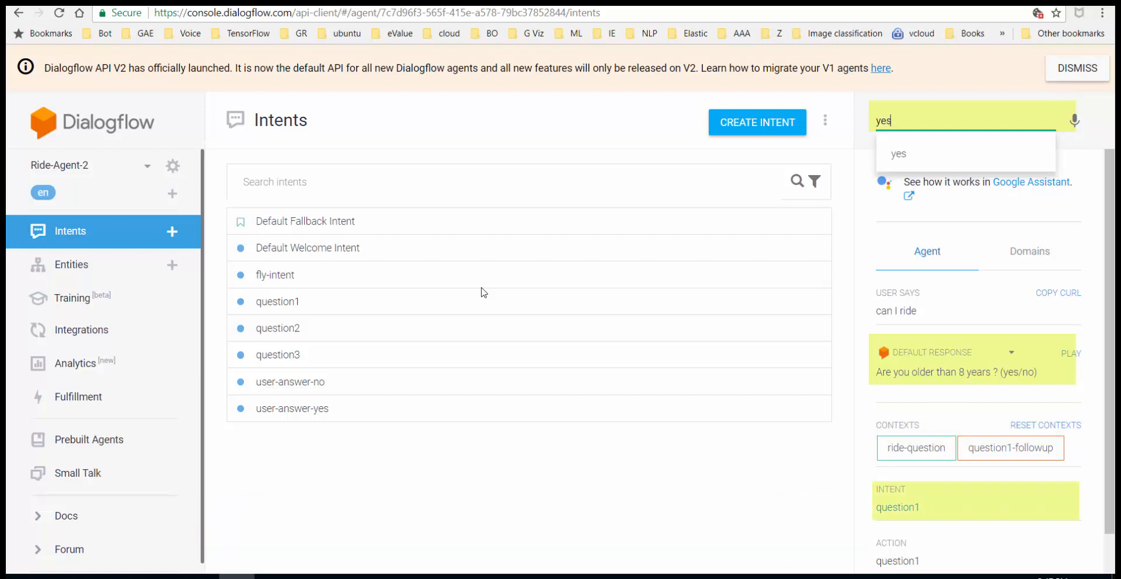
pyautogui.press('Return')
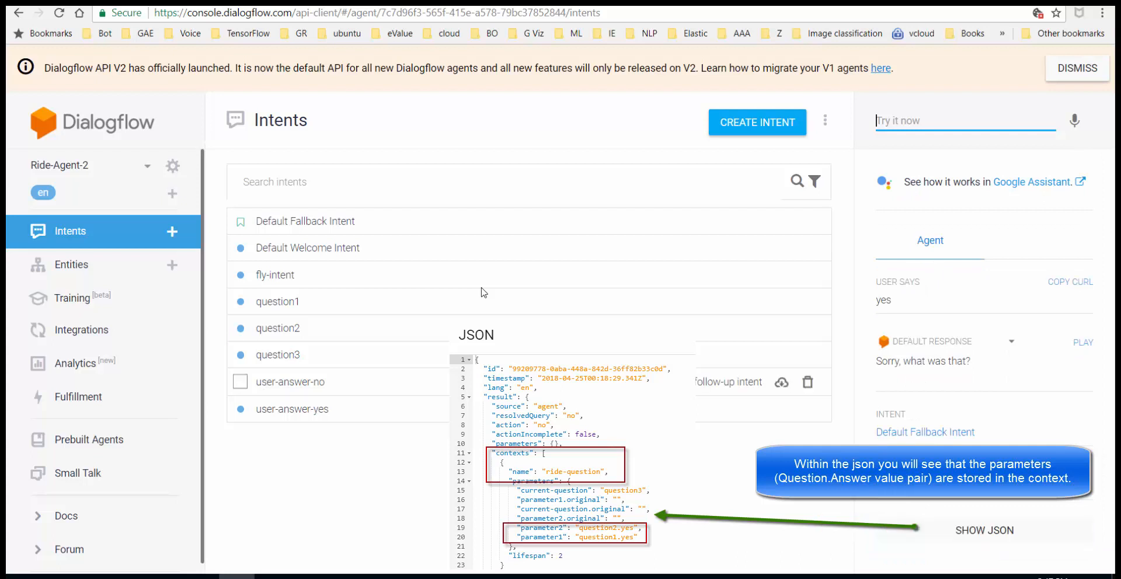
pyautogui.click(482, 291)
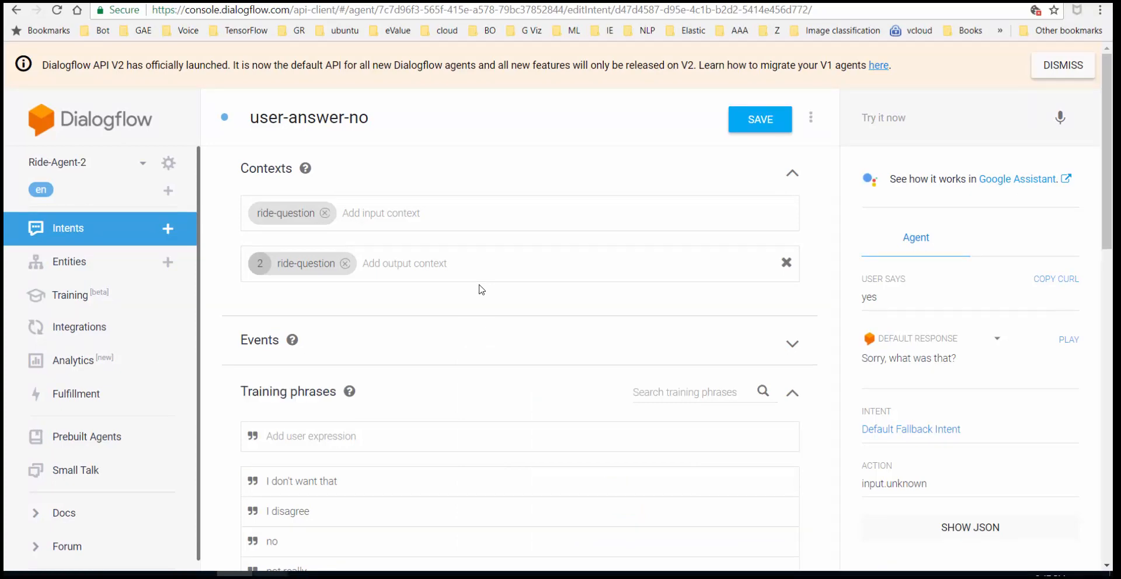
# - Leave user-answer-no and go back to Ride-Agent-2's intents list
pyautogui.moveTo(306, 575)
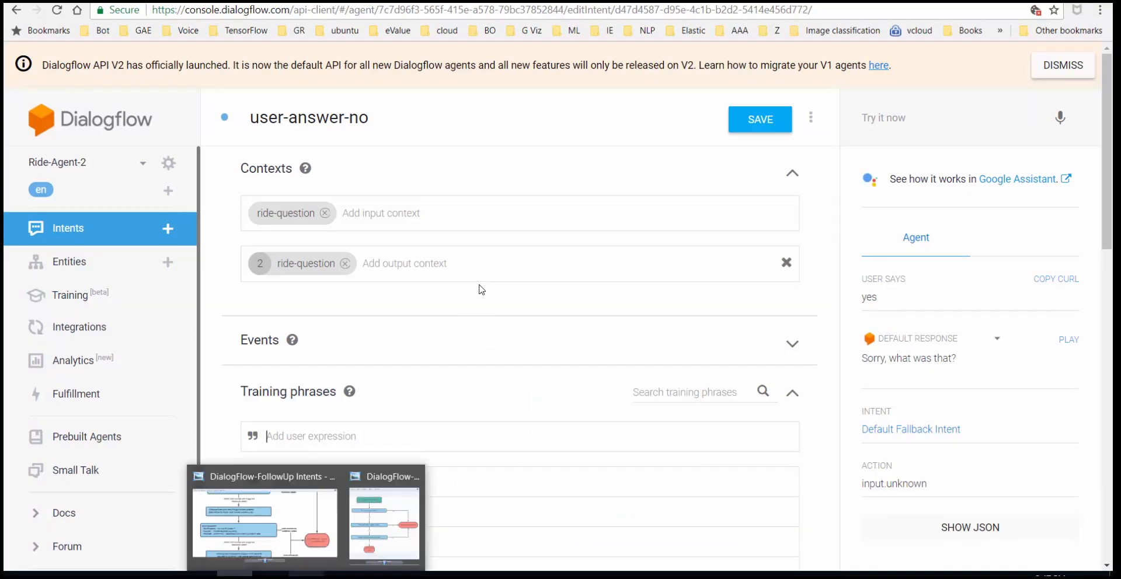
pyautogui.moveTo(342, 575)
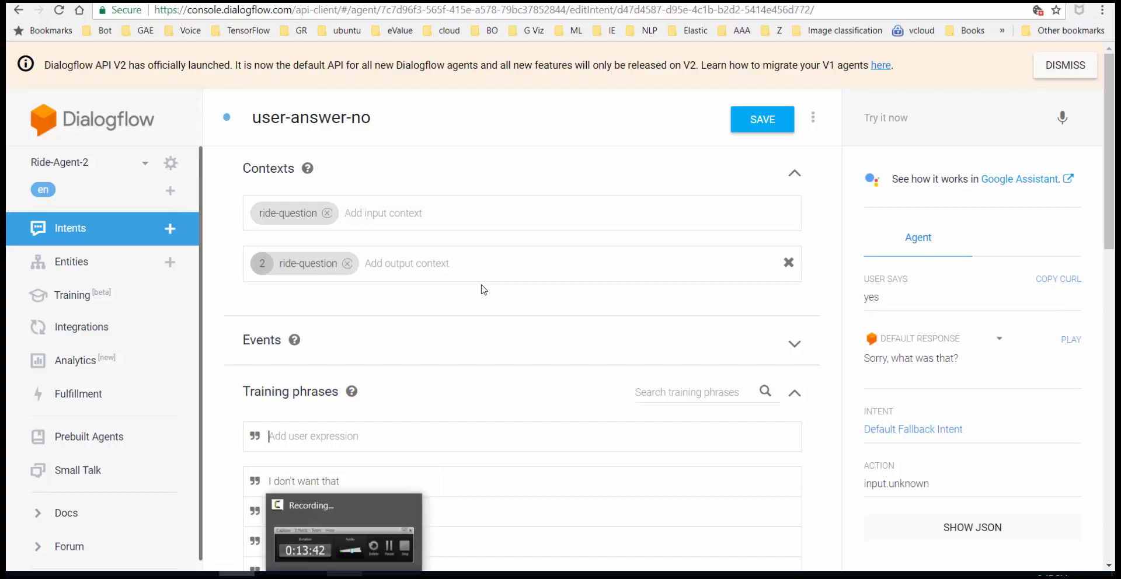
pyautogui.moveTo(344, 543)
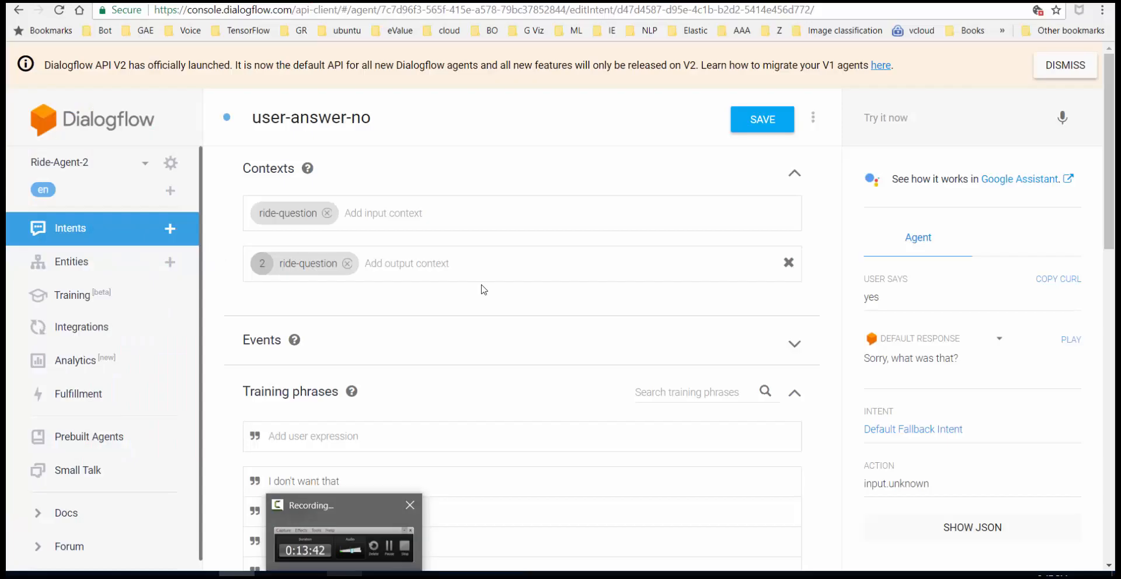
pyautogui.moveTo(380, 575)
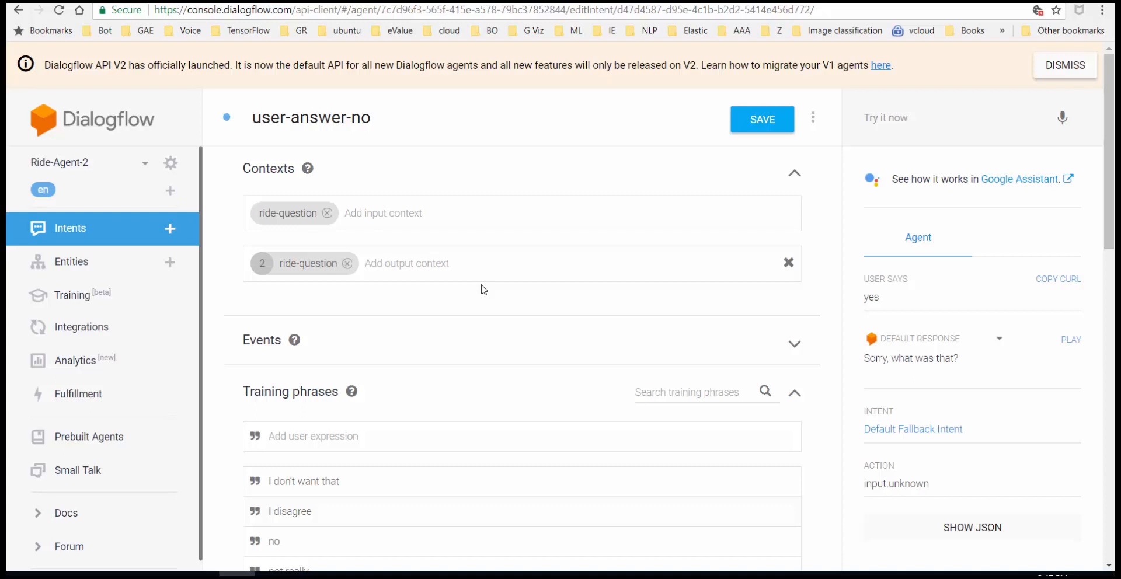
pyautogui.click(85, 229)
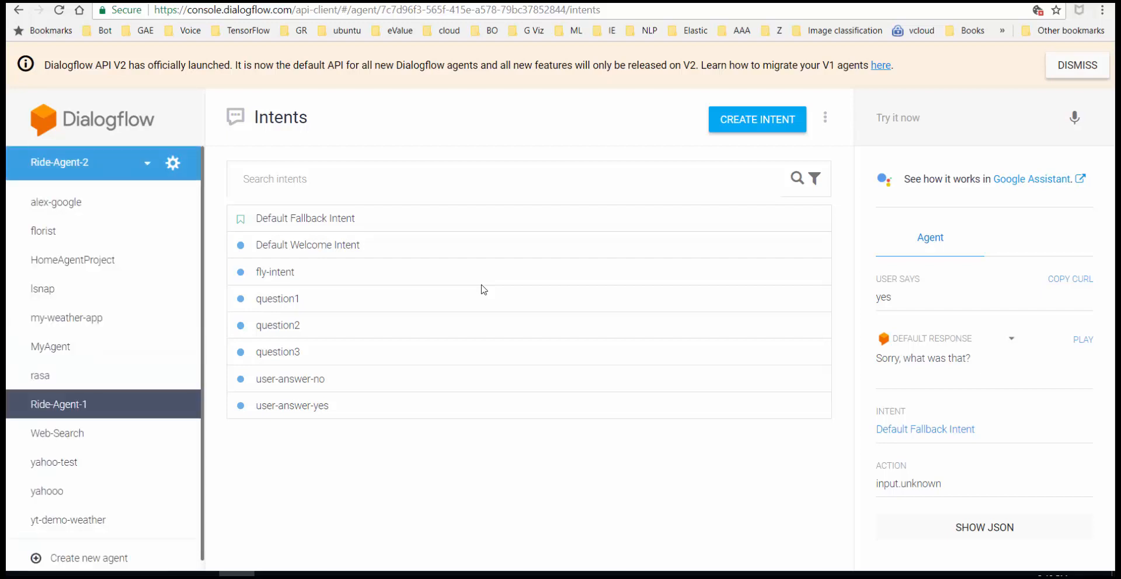
# - In Ride-Agent-1, expand Question-1's follow-ups down to Question-1 - yes - yes, then close the flowchart
pyautogui.click(59, 404)
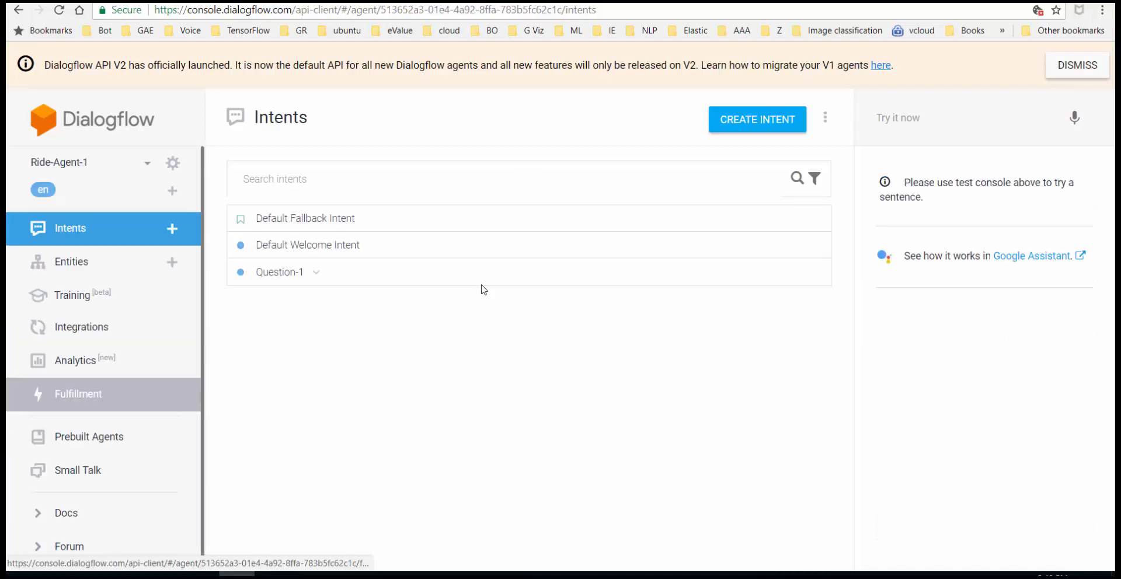
pyautogui.click(316, 273)
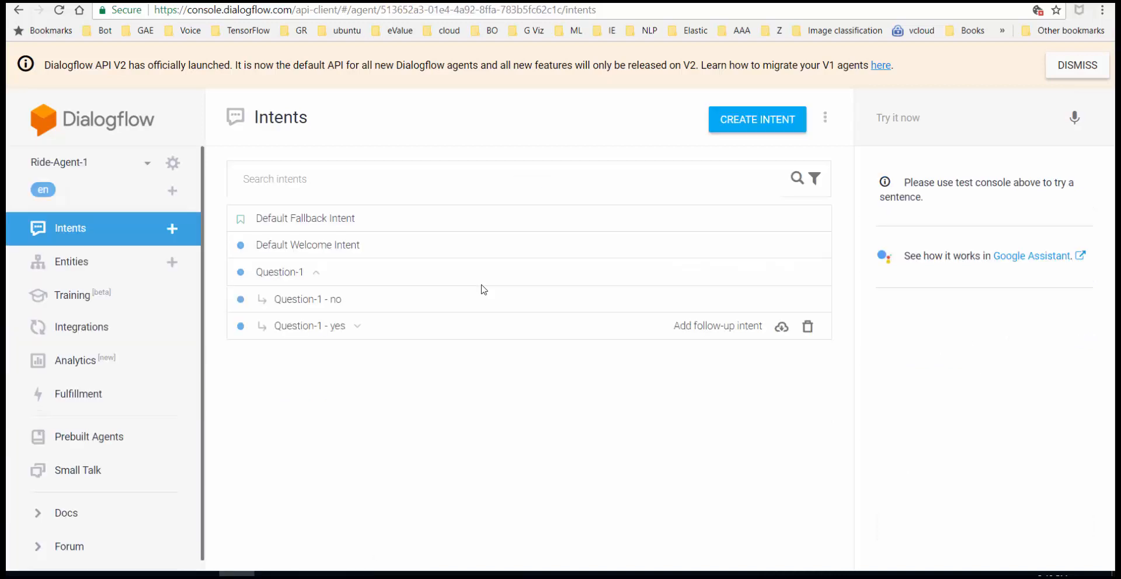
pyautogui.click(357, 326)
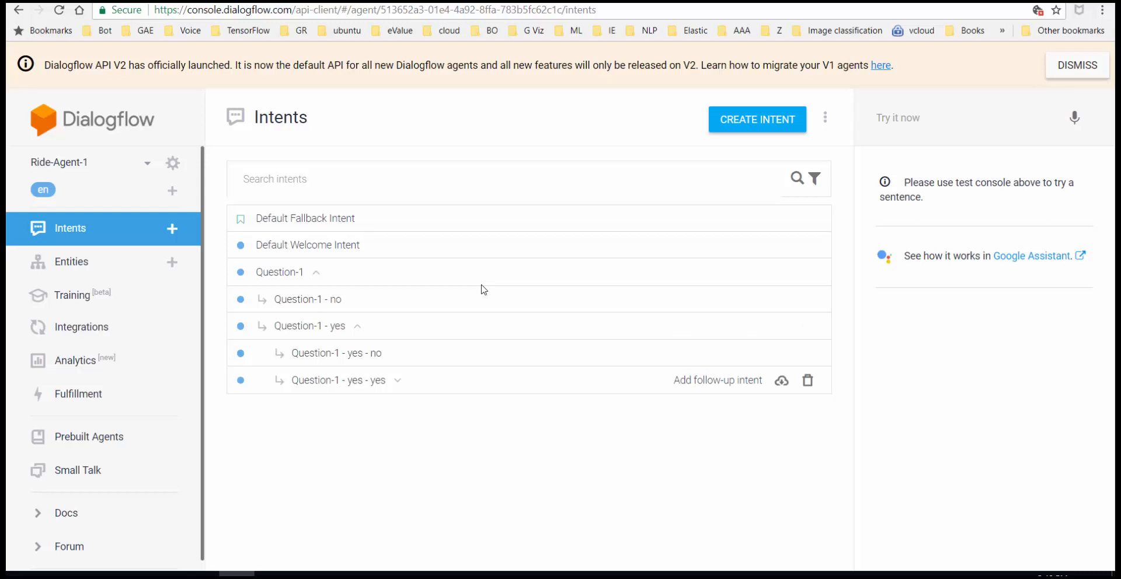
pyautogui.click(398, 381)
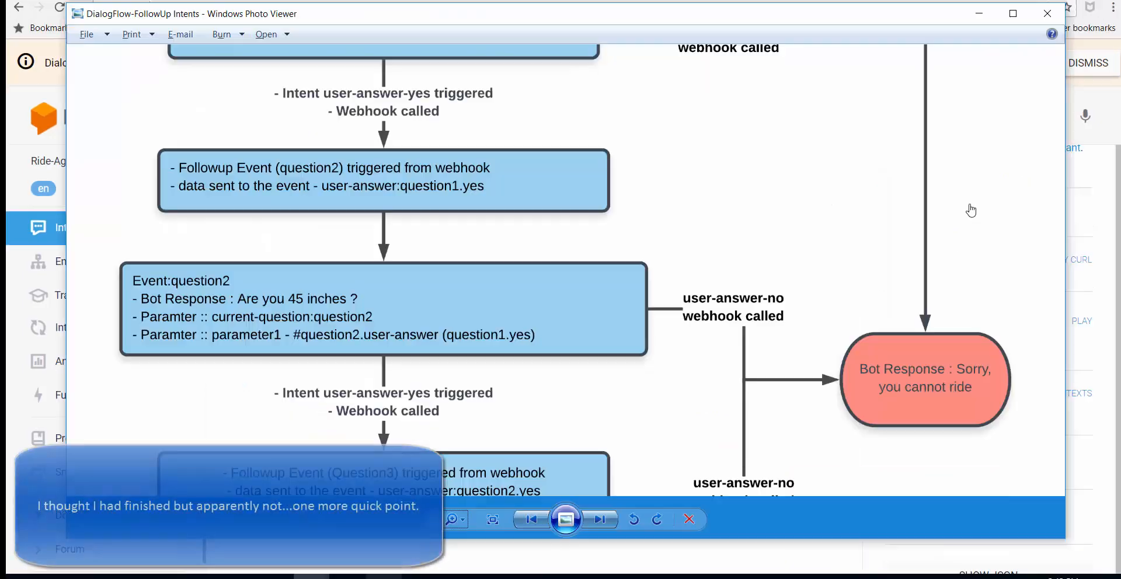
pyautogui.hotkey('alt', 'Tab')
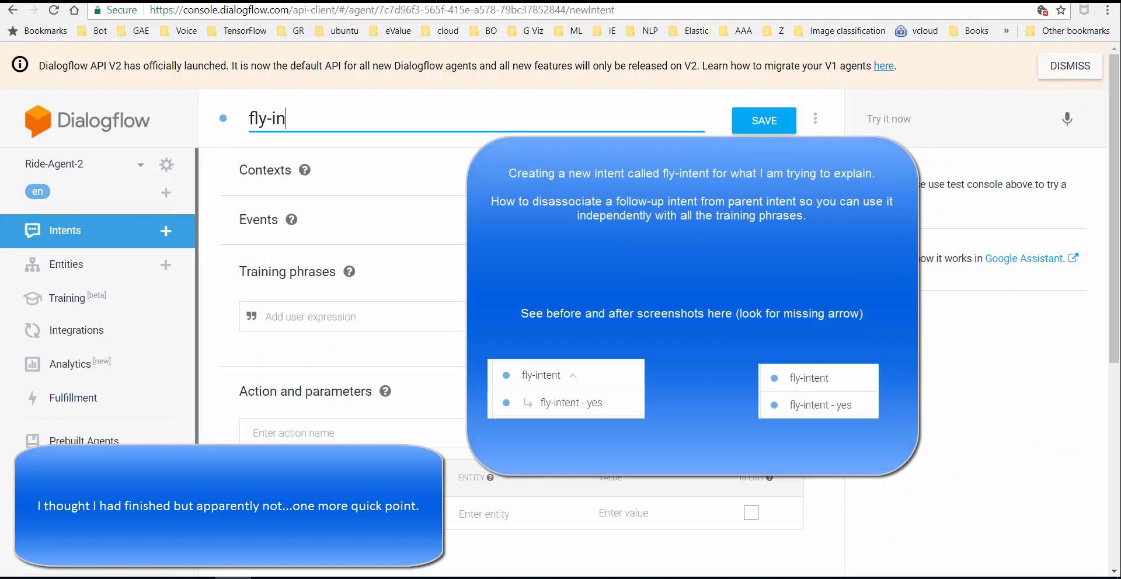
# - Name the intent fly-intent, add training phrase 'can I fly', save, and set action 'fly'
pyautogui.write('tent')
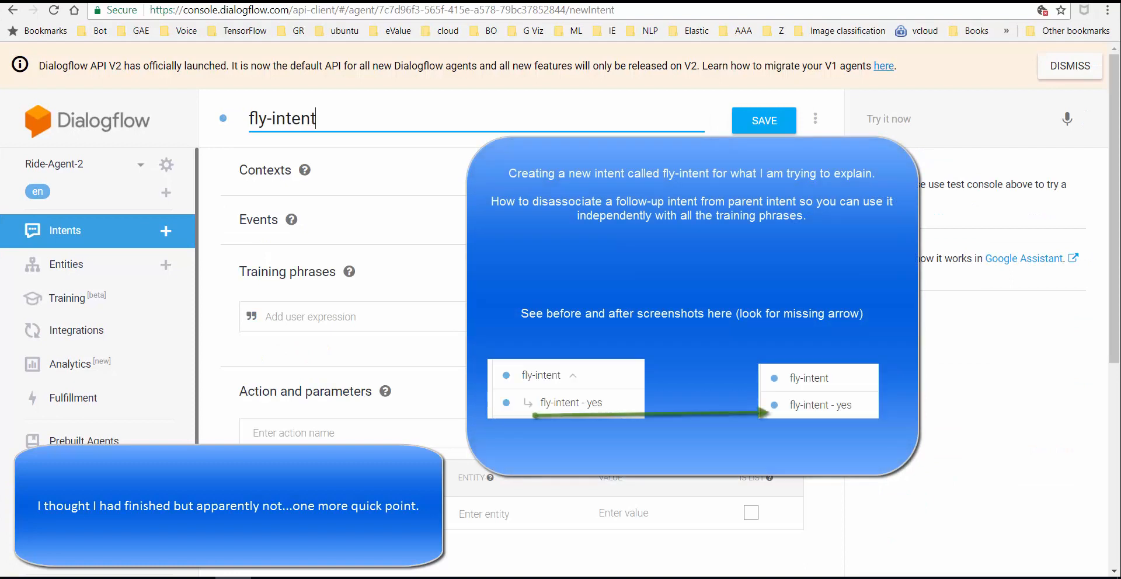
pyautogui.click(252, 316)
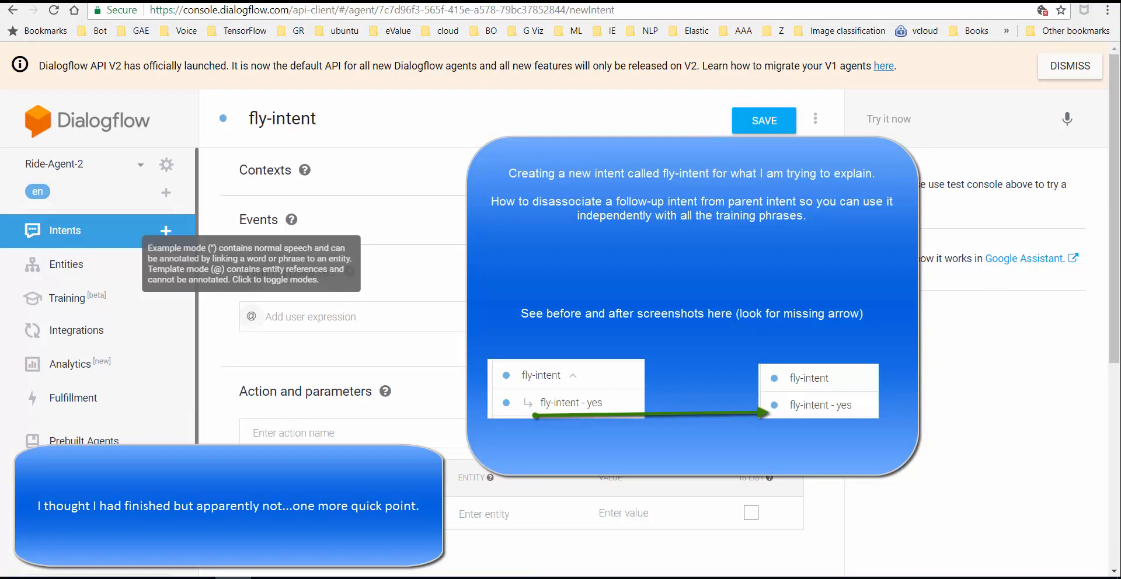
pyautogui.write('can I fly')
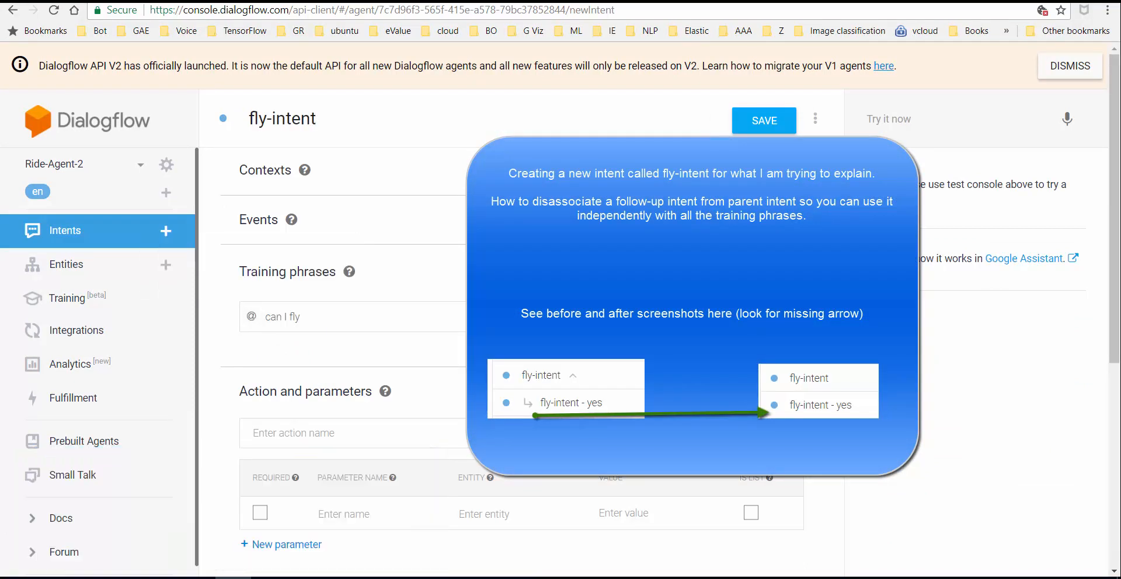
pyautogui.hotkey('ctrl', 's')
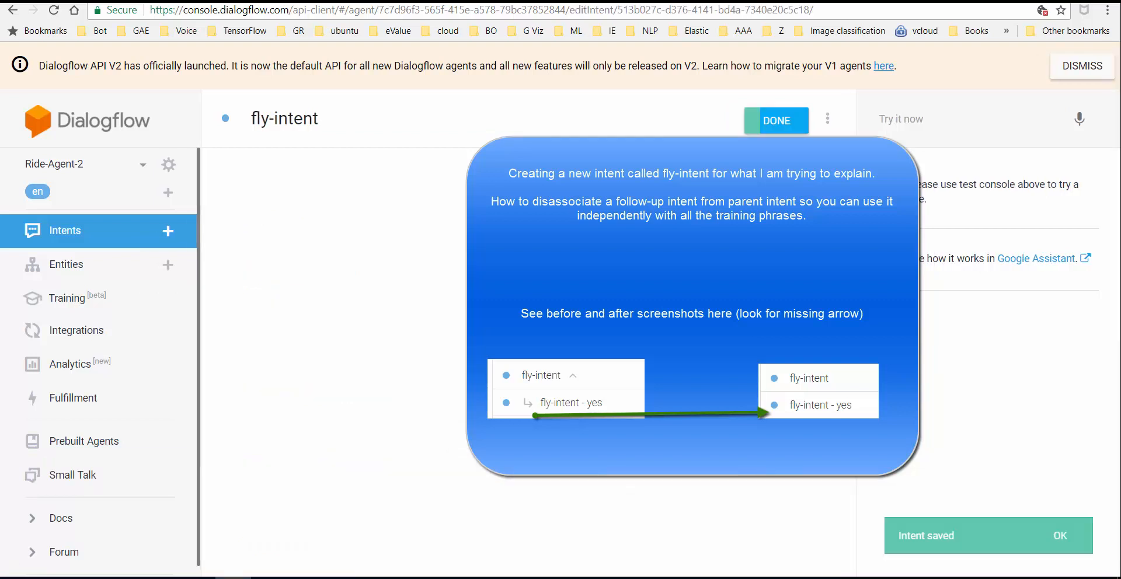
pyautogui.scroll(-3, 520, 350)
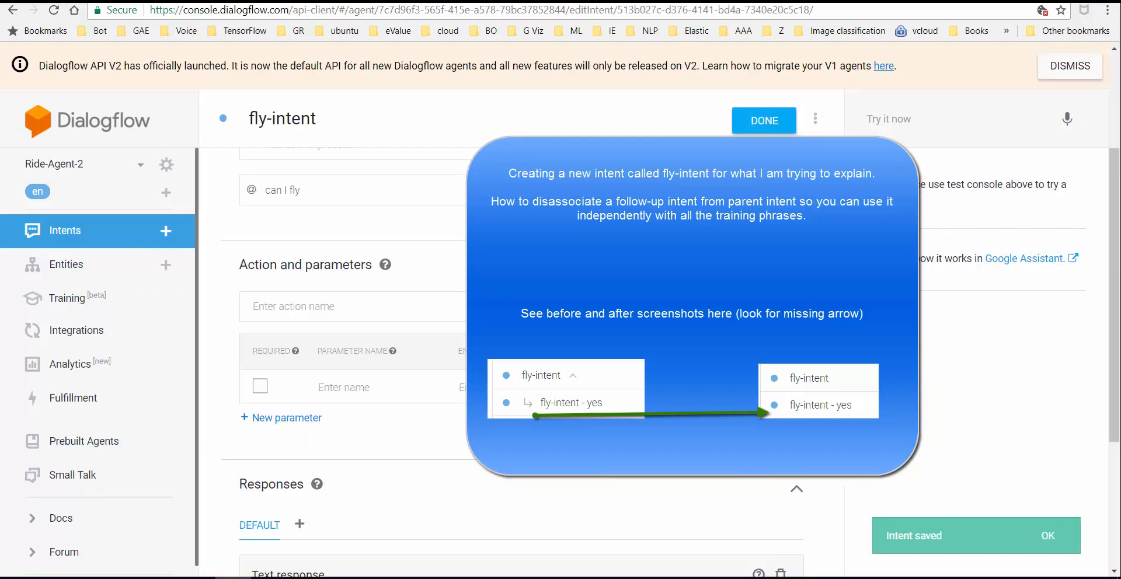
pyautogui.write('fly')
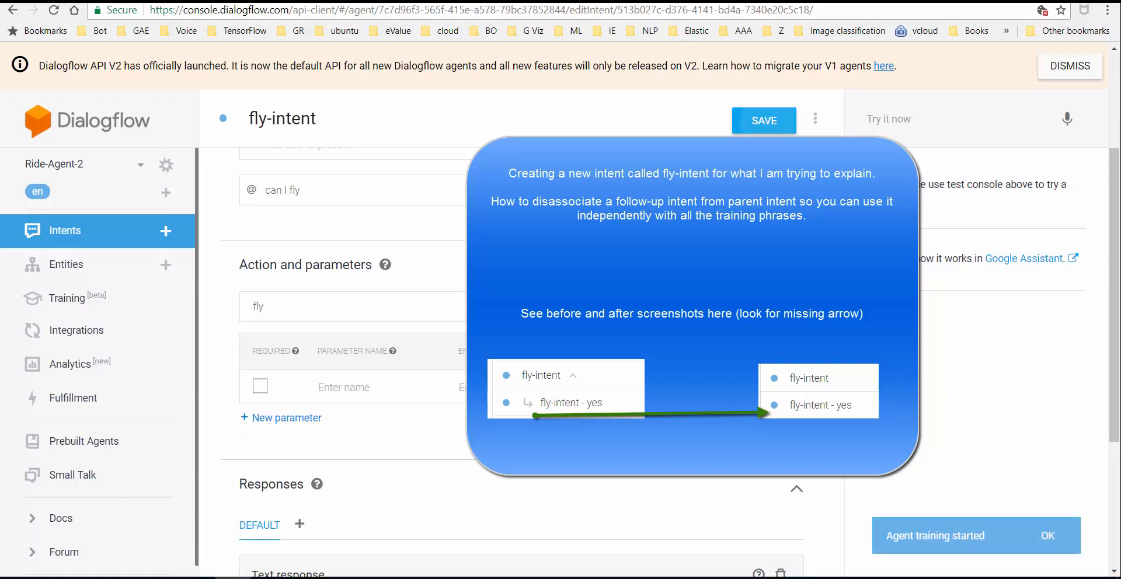
pyautogui.click(92, 231)
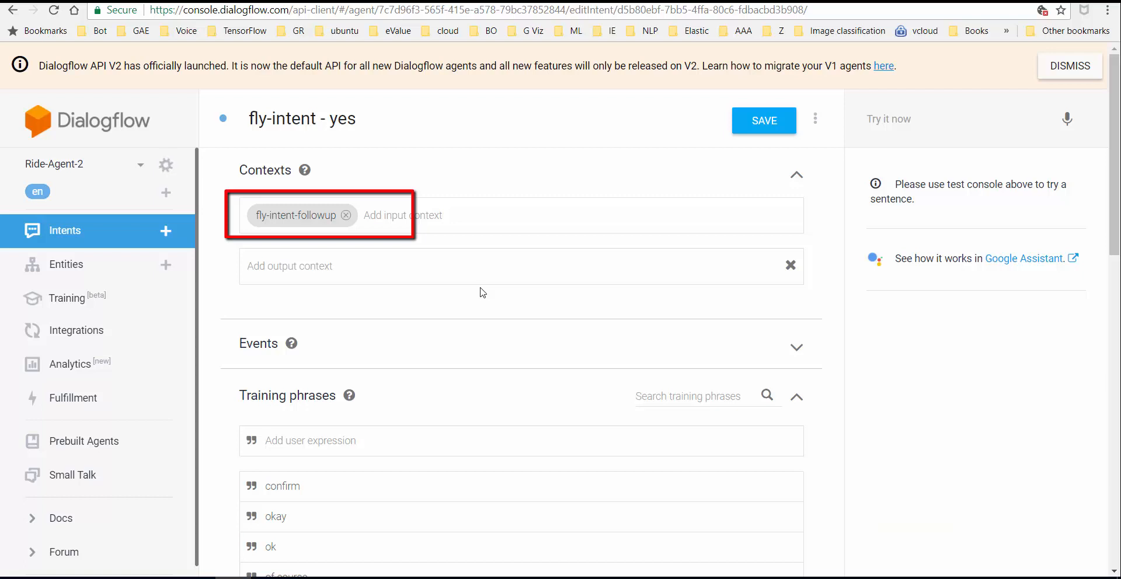
# - Remove the fly-intent-followup input context from fly-intent - yes
pyautogui.press('BackSpace')
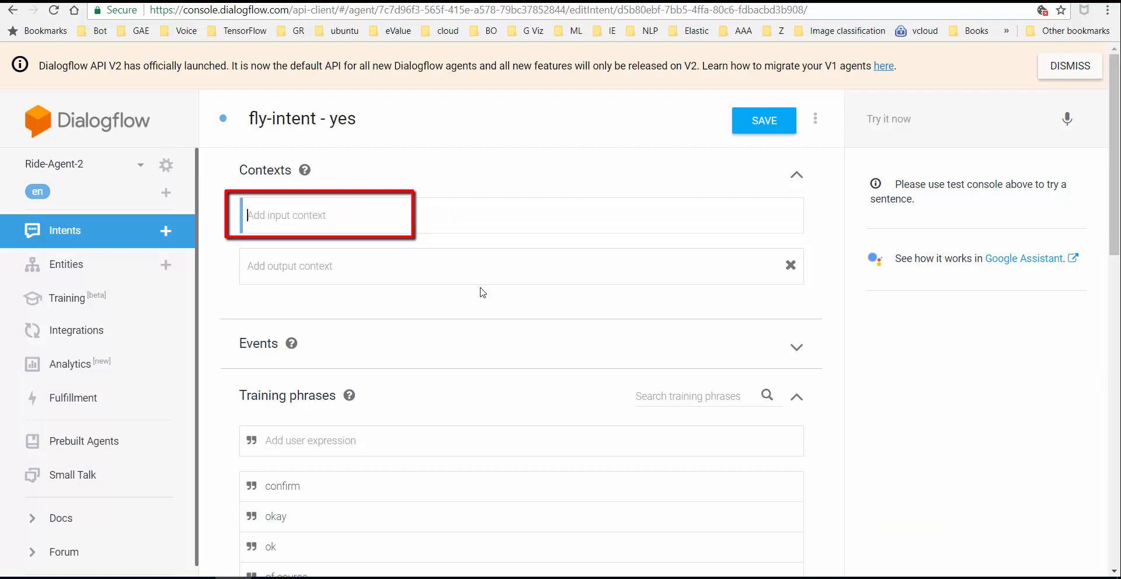